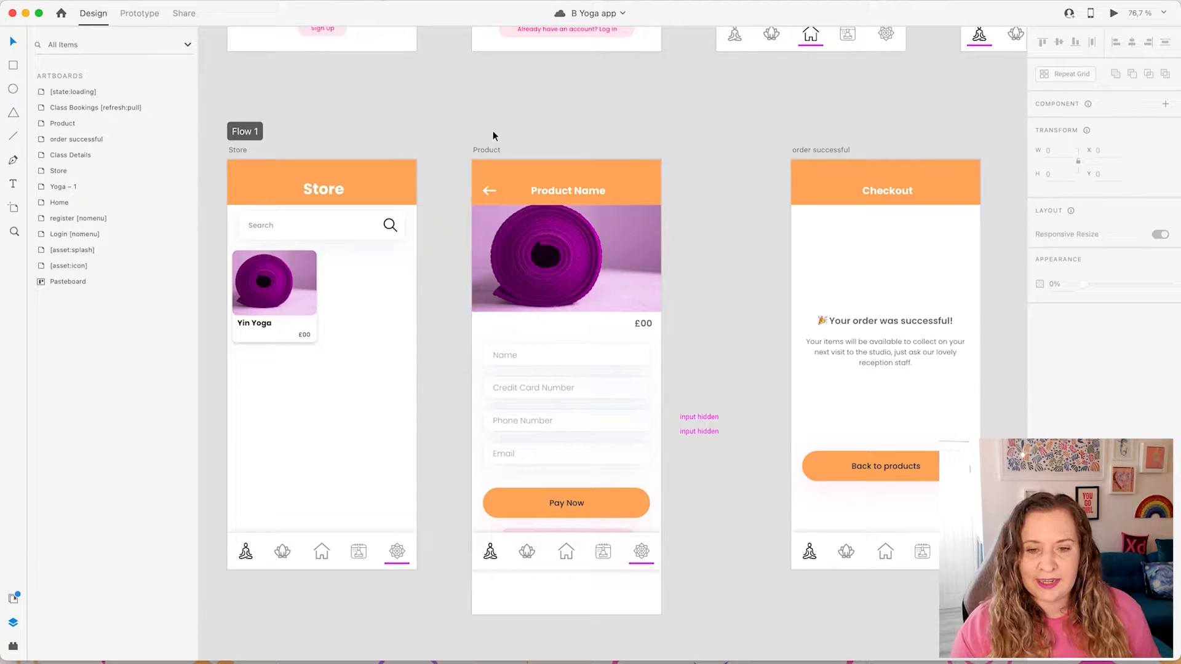
# - Examine the Store artboard's product card and top bar, including the top bar's container layer and tag
pyautogui.scroll(5, 450, 176)
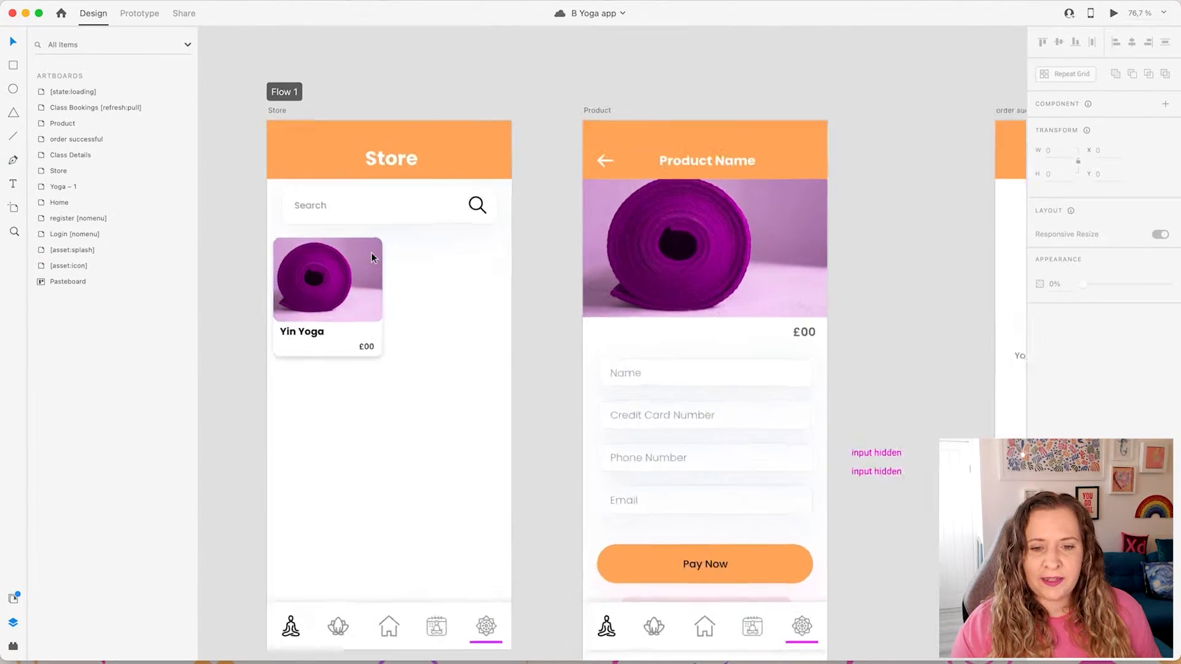
pyautogui.scroll(-3, 370, 253)
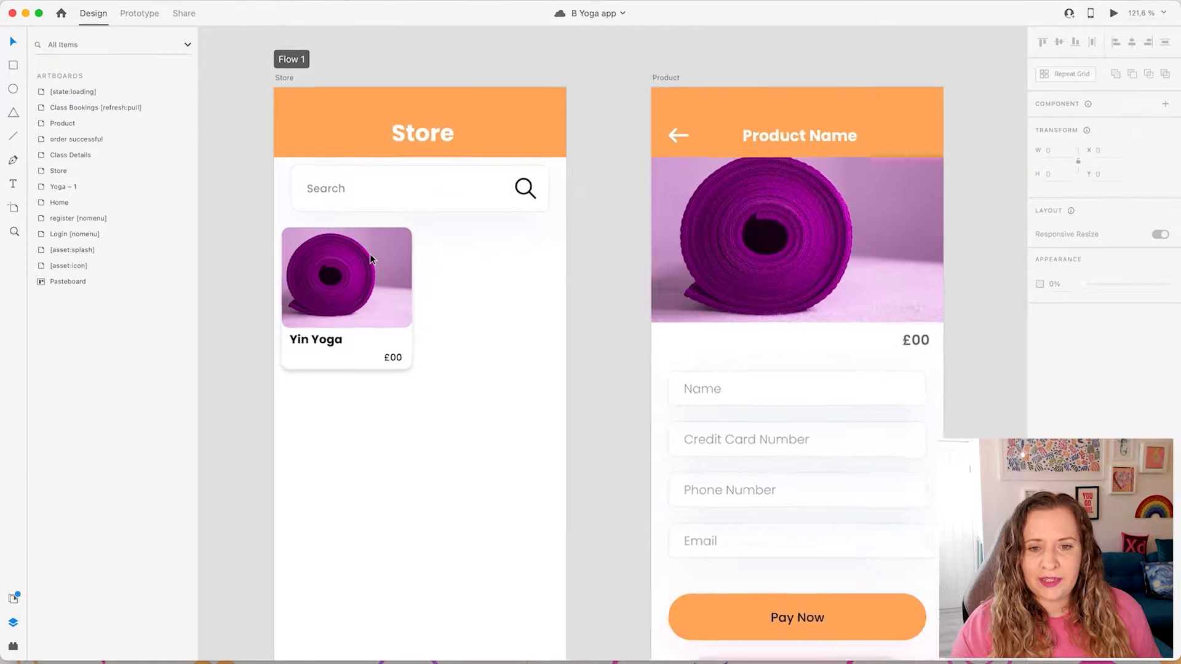
pyautogui.scroll(-1, 370, 253)
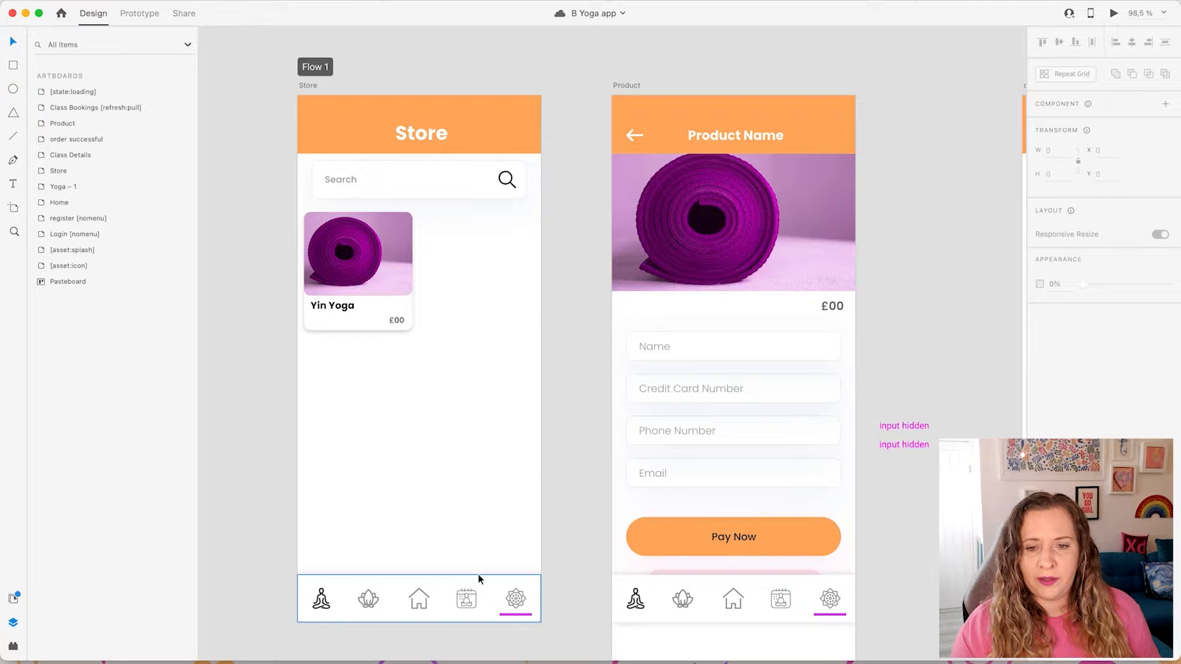
pyautogui.scroll(3, 360, 368)
pyautogui.click(356, 333)
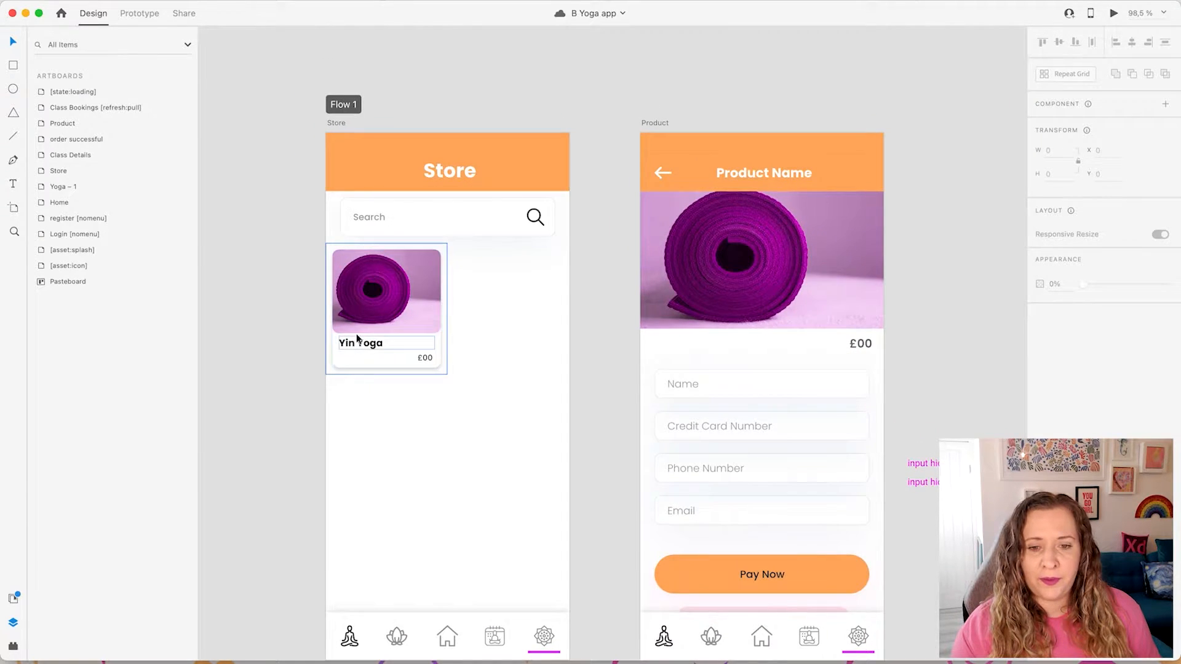
pyautogui.scroll(5, 356, 333)
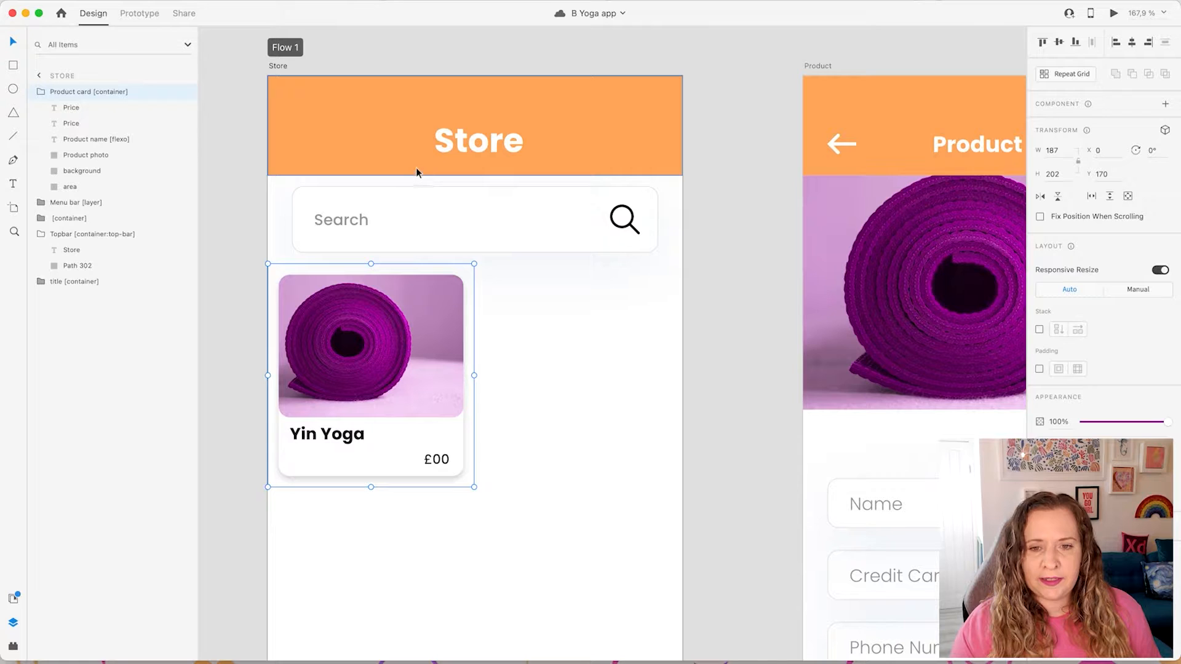
pyautogui.click(417, 165)
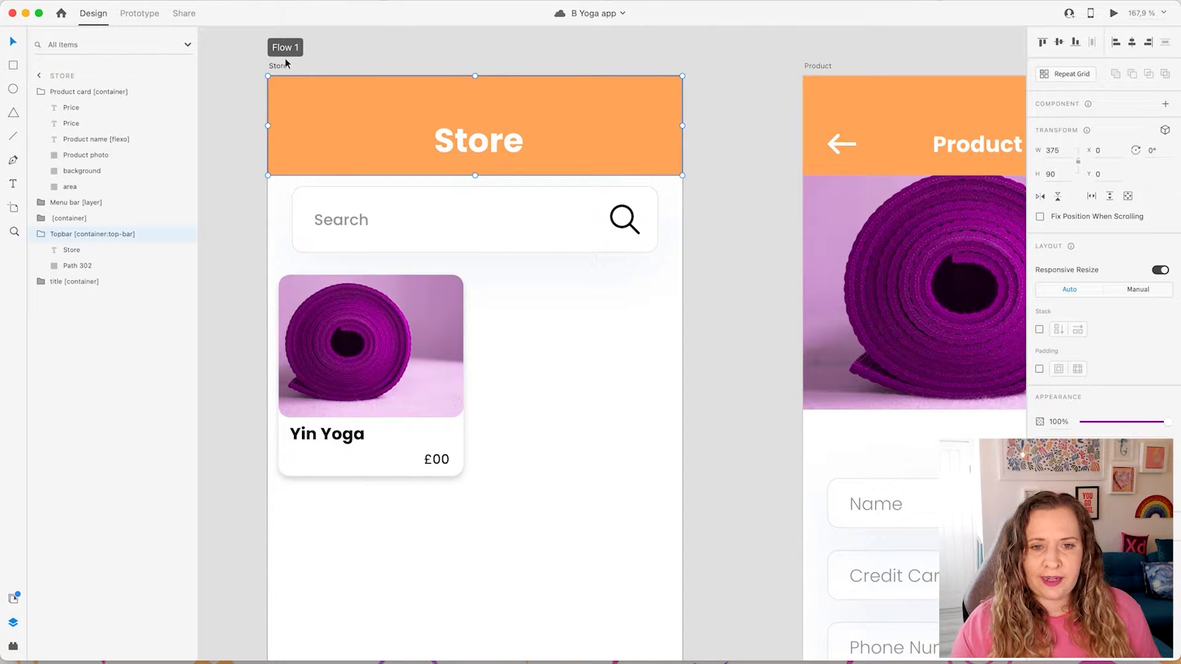
pyautogui.click(40, 235)
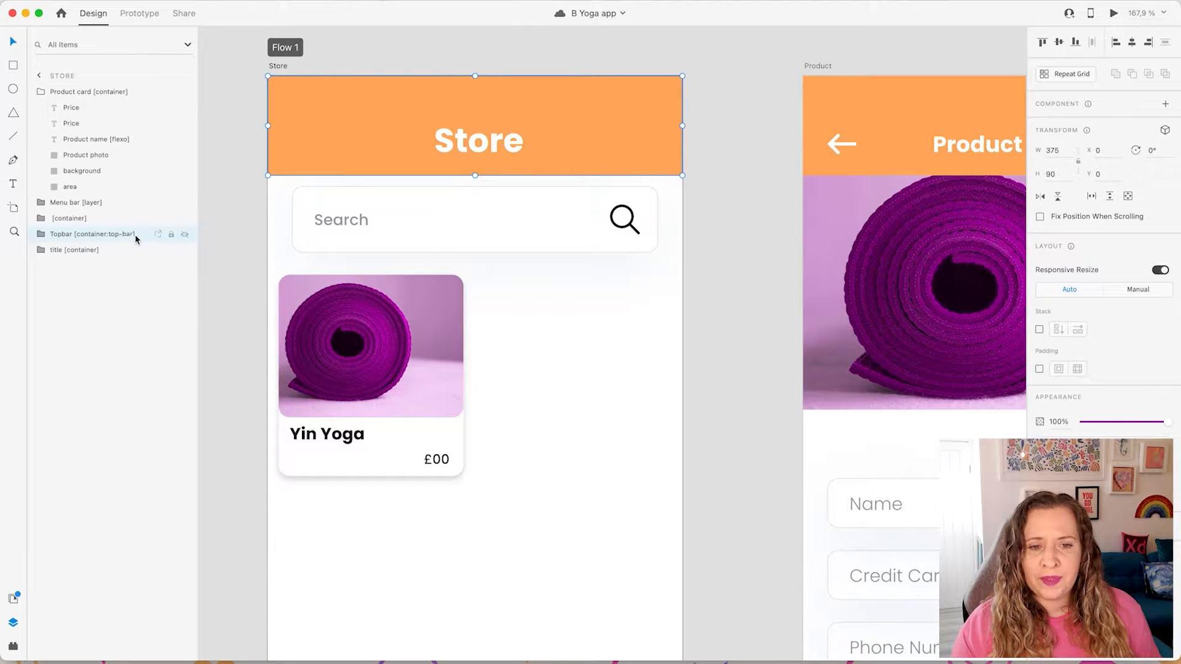
# - Rename the container layer around the Store search field as "search [container]"
pyautogui.click(371, 221)
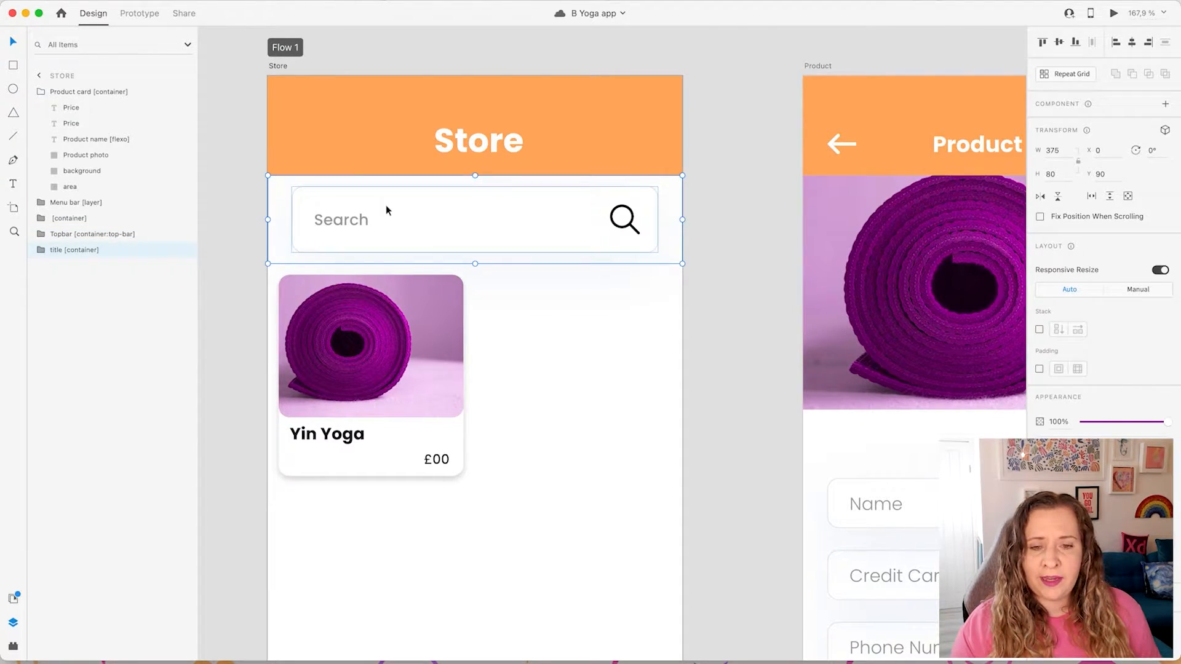
pyautogui.doubleClick(58, 250)
pyautogui.doubleClick(53, 248)
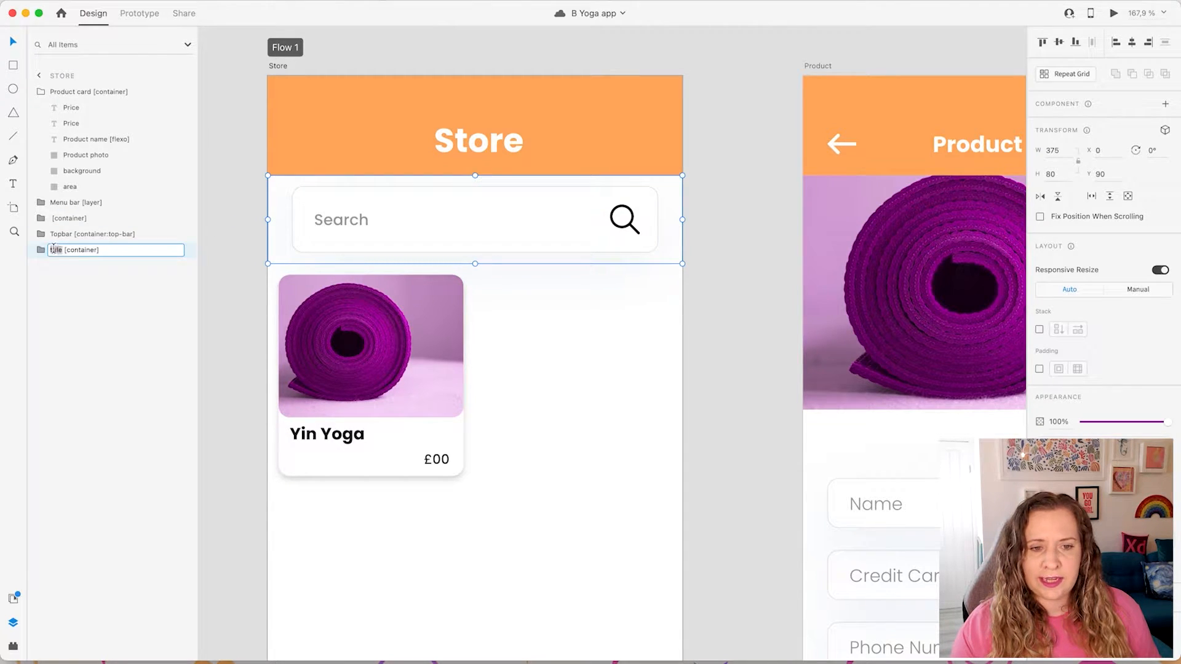
pyautogui.write('search')
pyautogui.press('Return')
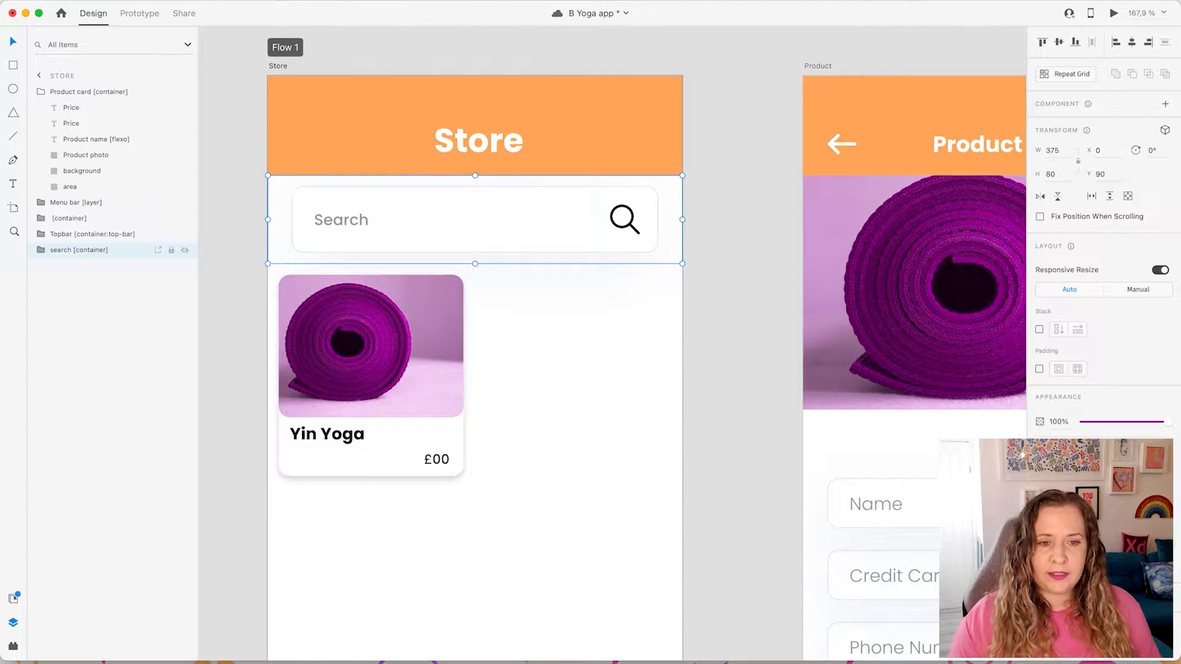
# - Inspect the search container's nested text, icon, rectangle and area layers, widening the layer list to read the tags
pyautogui.click(40, 250)
pyautogui.click(54, 267)
pyautogui.click(55, 267)
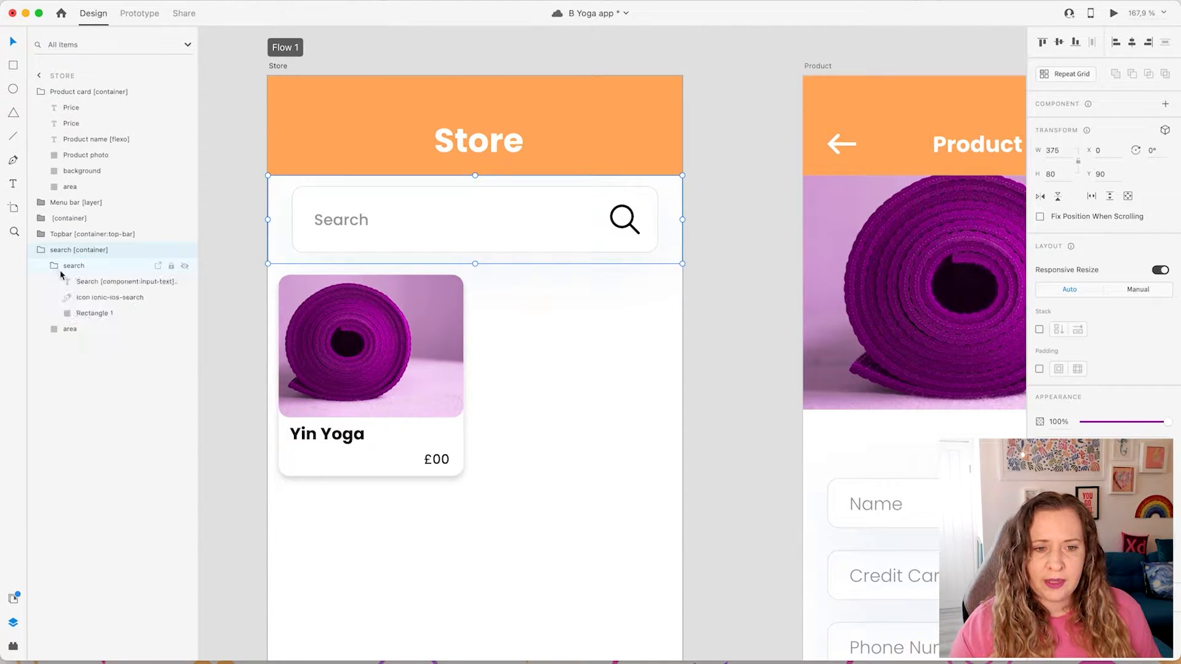
pyautogui.click(95, 286)
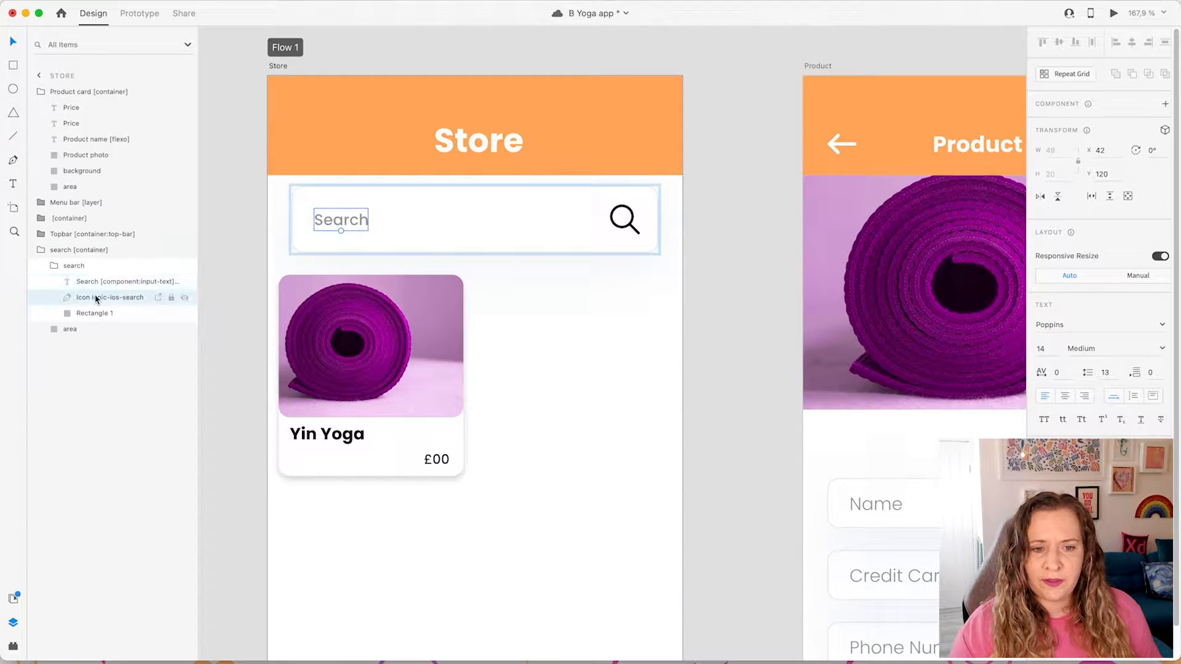
pyautogui.click(95, 298)
pyautogui.click(96, 314)
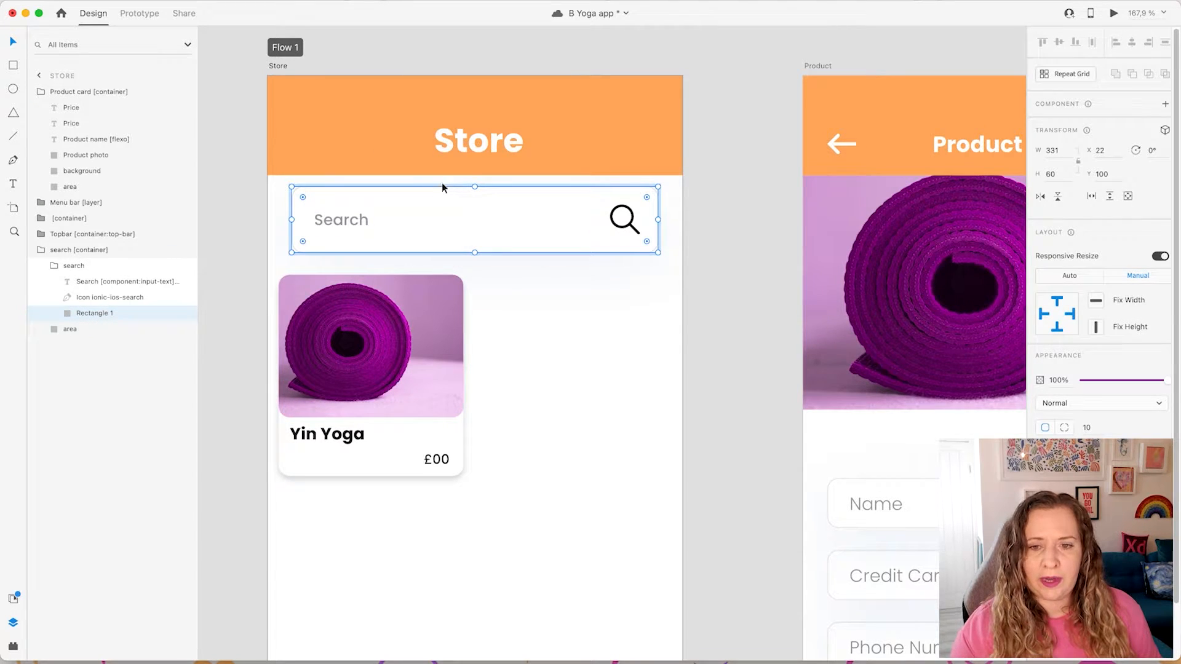
pyautogui.click(101, 331)
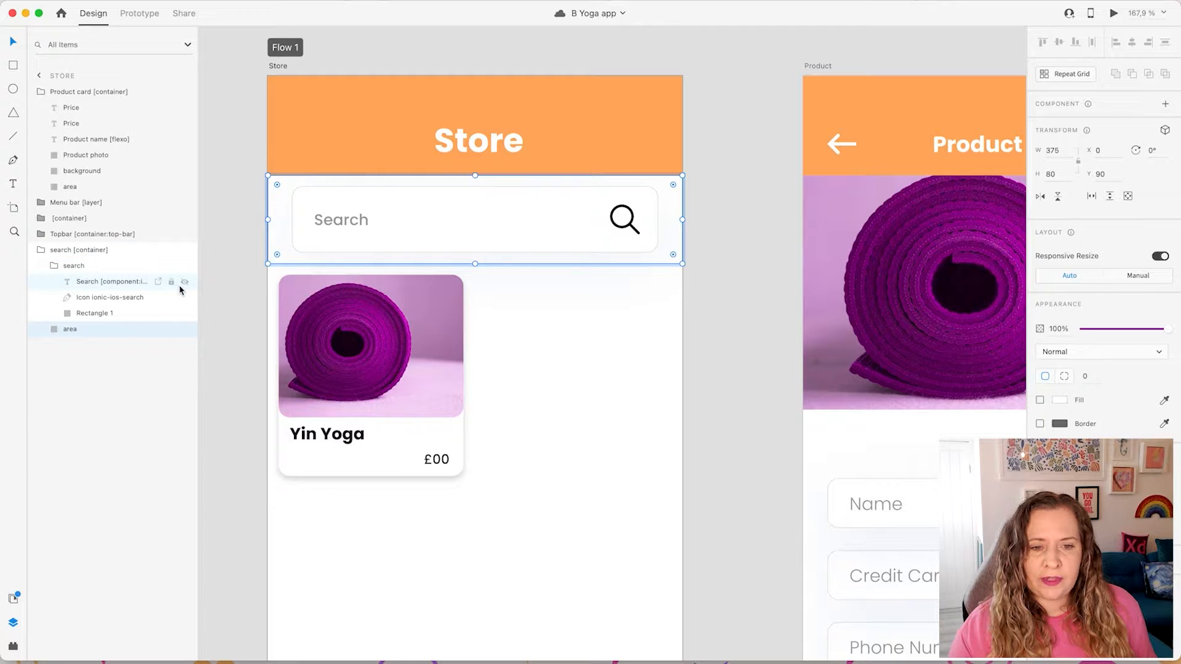
pyautogui.moveTo(200, 299); pyautogui.dragTo(251, 300)
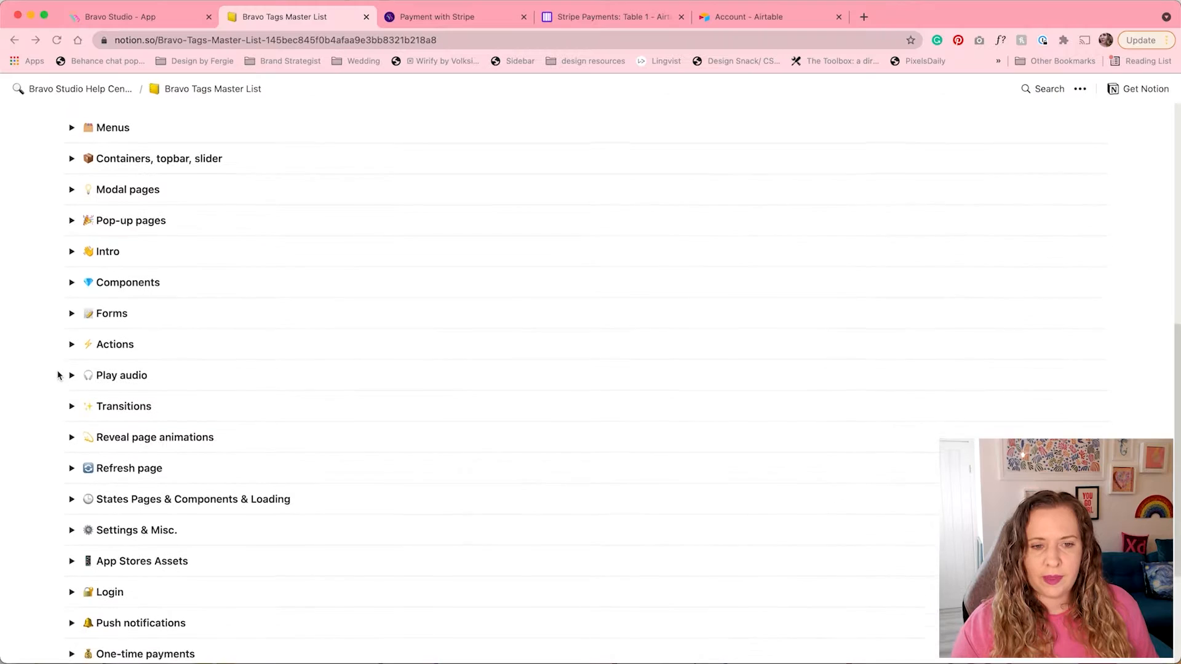
# - Switch to the Bravo Tags Master List in the browser and look through the tags under Actions
pyautogui.scroll(-1, 65, 356)
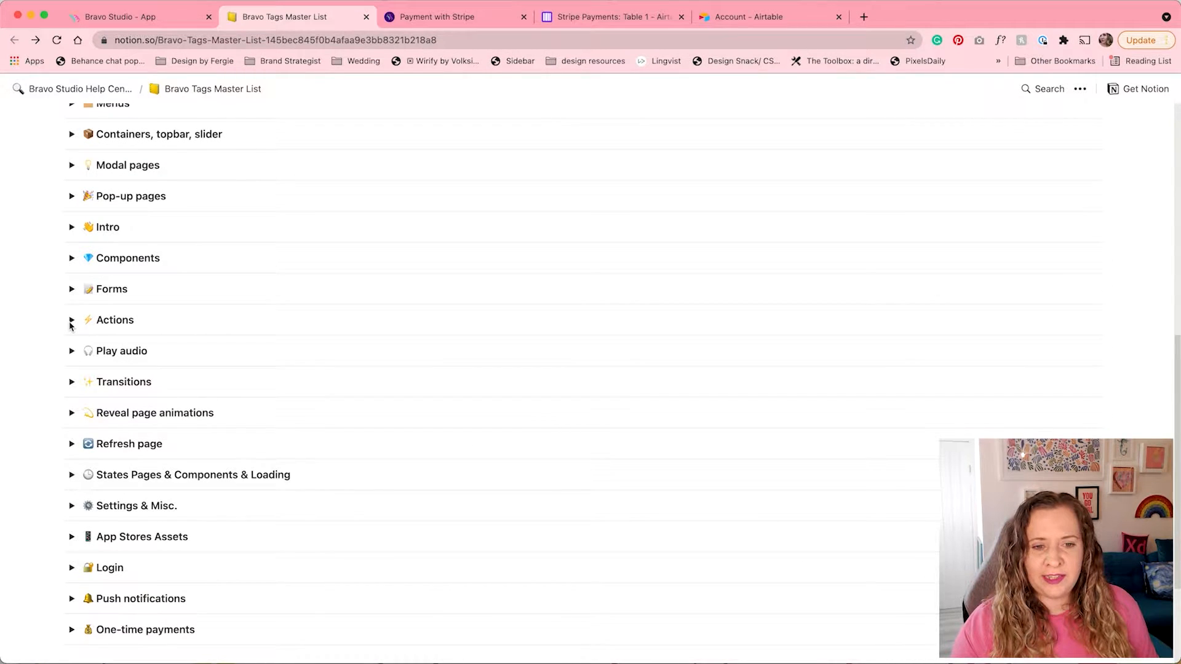
pyautogui.click(71, 321)
pyautogui.scroll(-2, 56, 402)
pyautogui.scroll(-5, 56, 403)
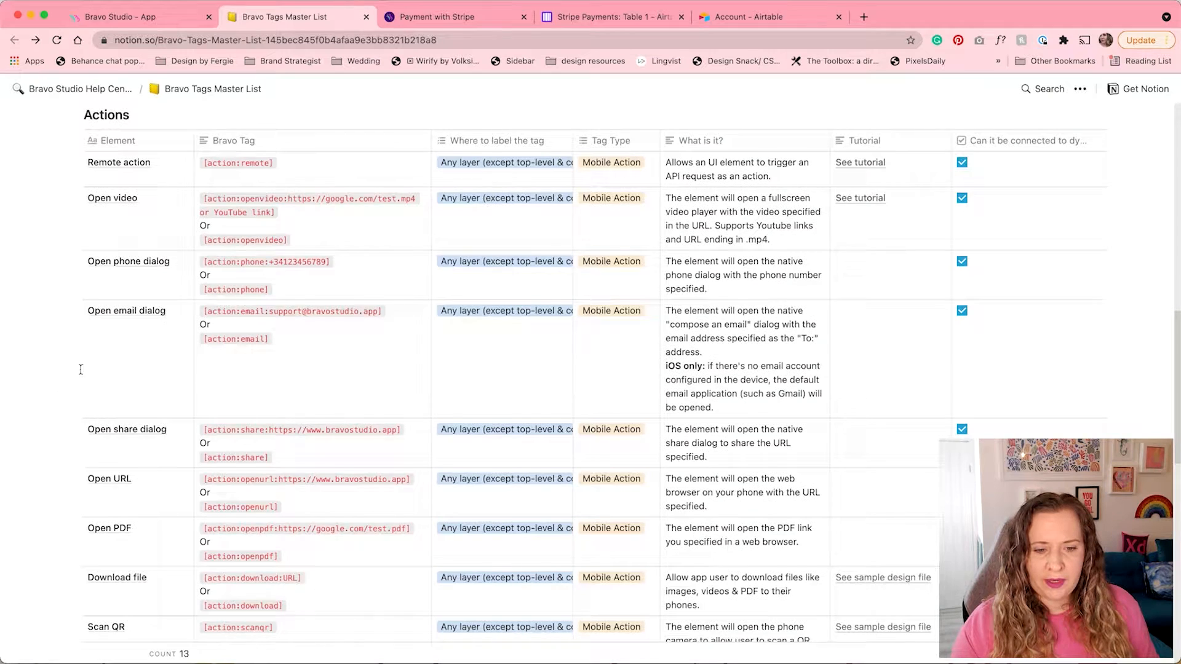
pyautogui.scroll(-5, 55, 478)
pyautogui.scroll(-4, 55, 477)
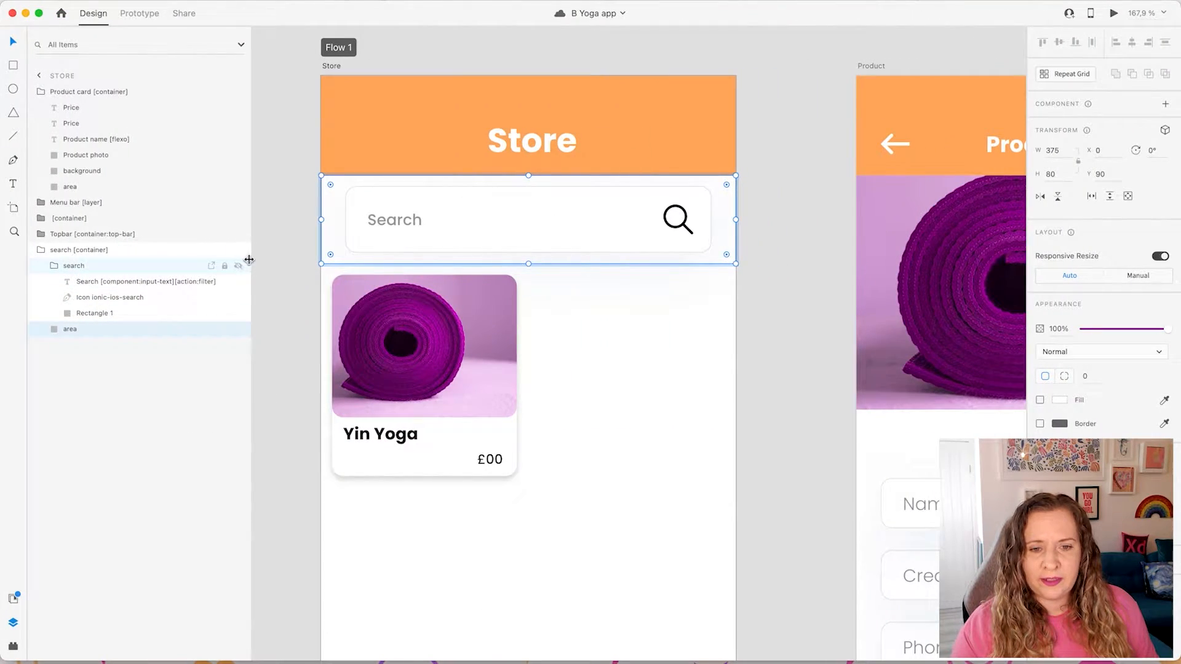
# - Return to Adobe XD, check the search text layer's tags, collapse the search container and select the Store product card
pyautogui.moveTo(249, 259); pyautogui.dragTo(258, 259)
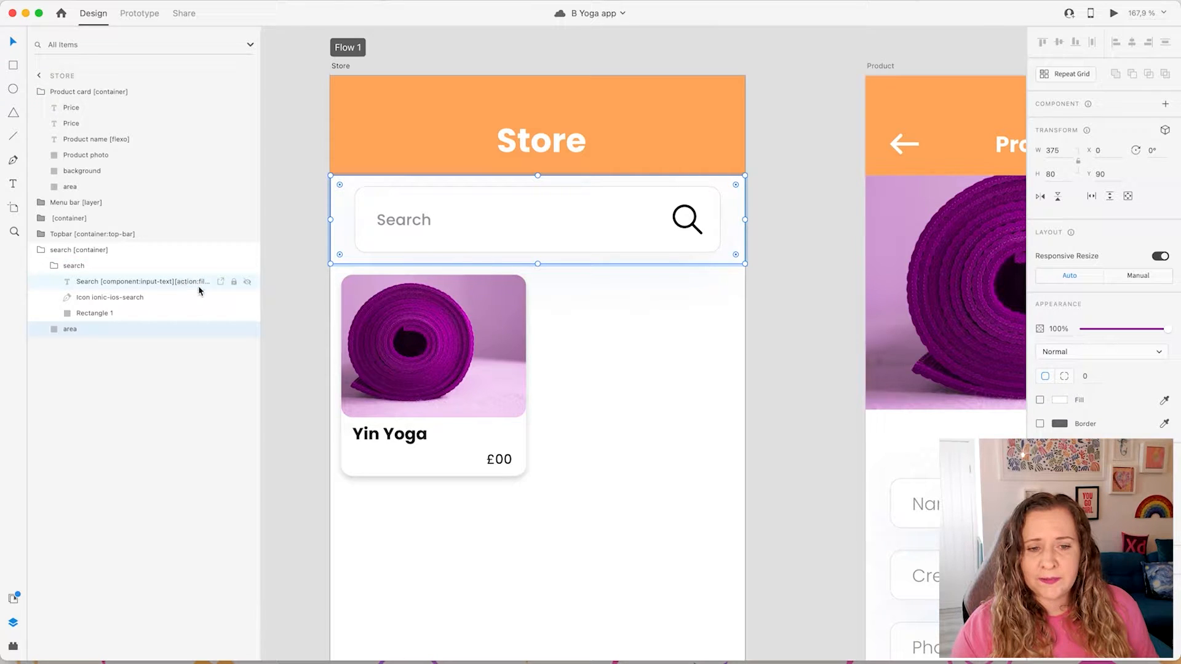
pyautogui.click(42, 250)
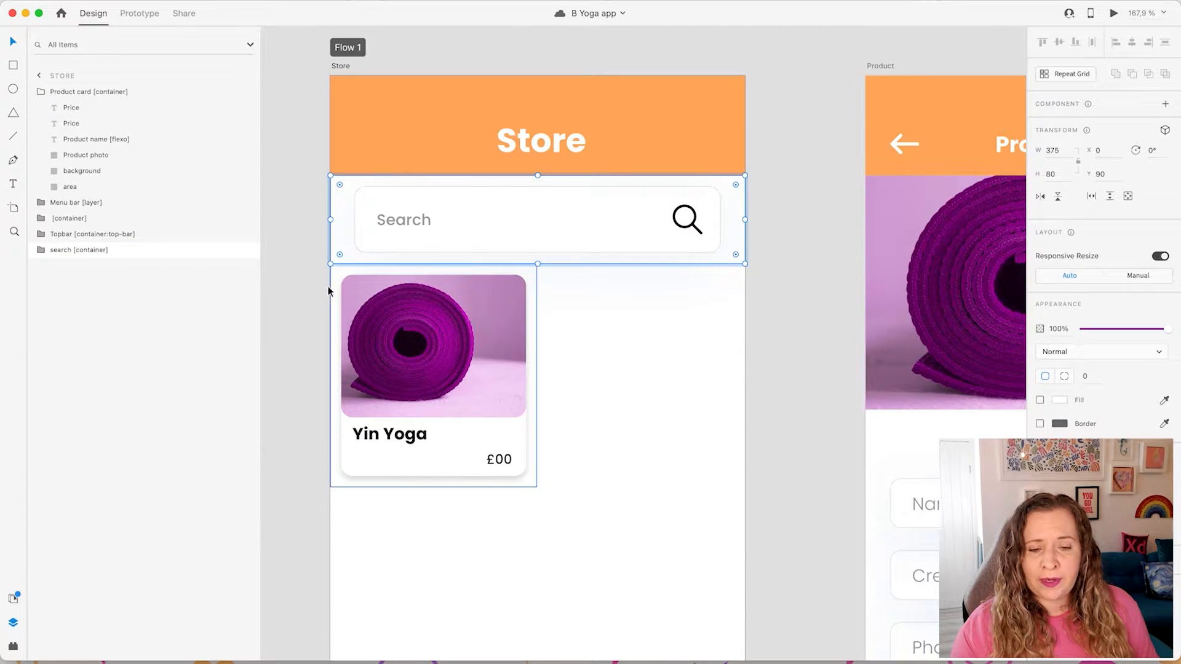
pyautogui.click(410, 373)
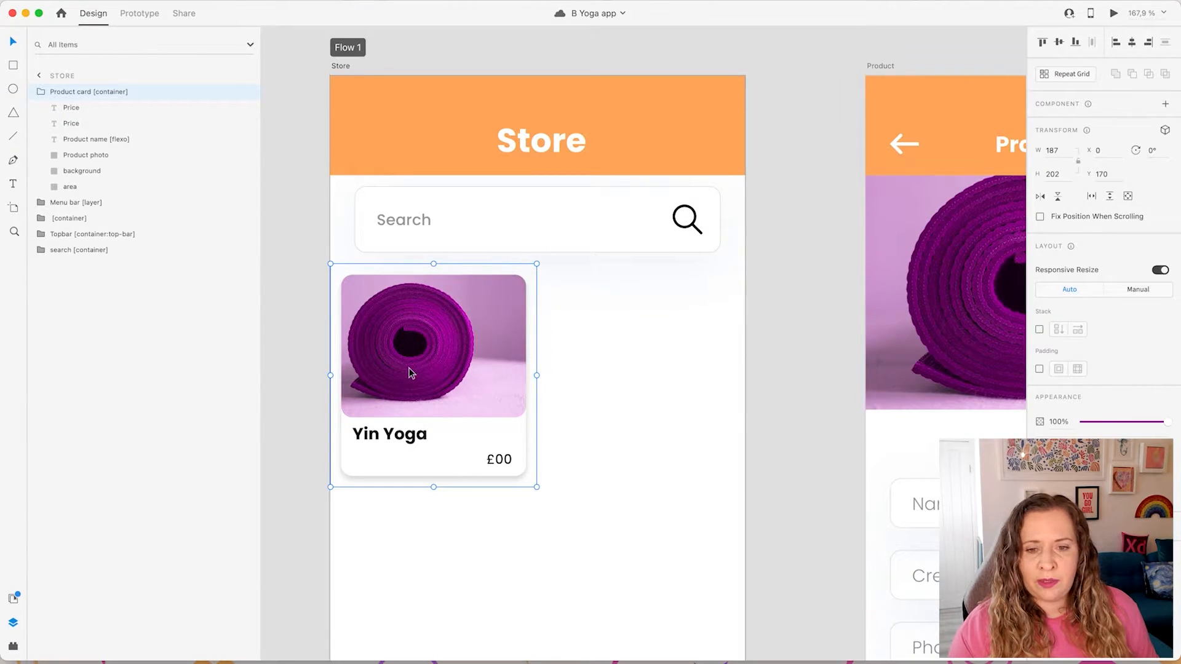
# - Compare the class cards on the Home and Yoga artboards with the Store artboard's product card
pyautogui.scroll(-10, 411, 373)
pyautogui.scroll(8, 410, 370)
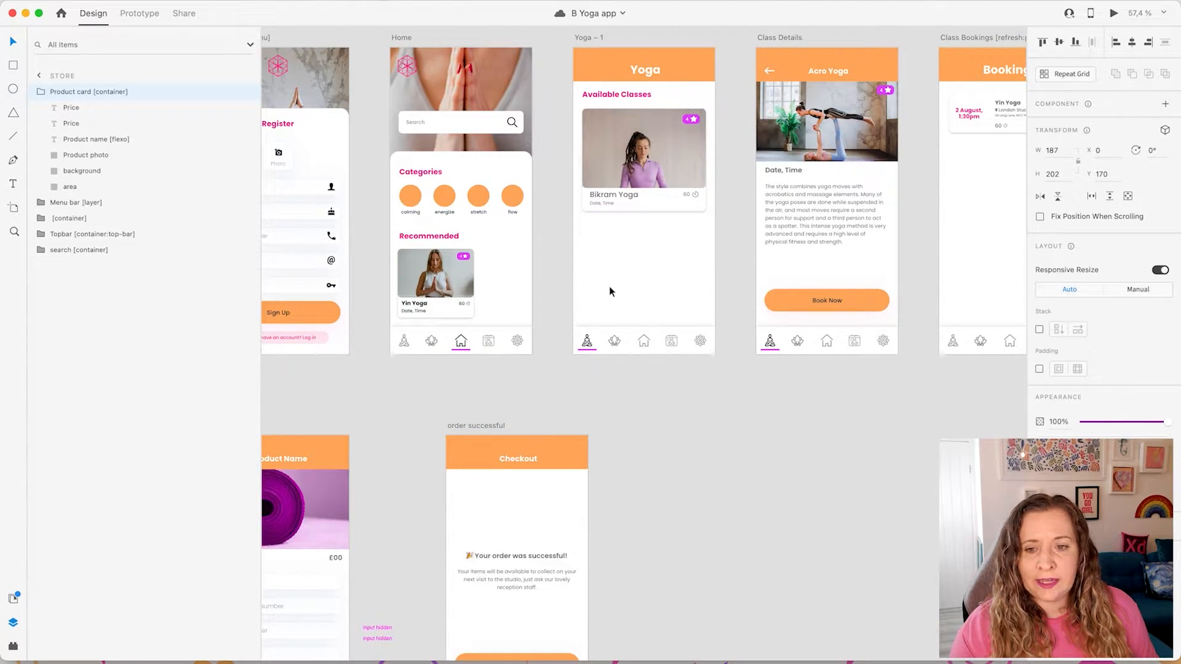
pyautogui.scroll(-5, 640, 175)
pyautogui.hscroll(-8, 641, 175)
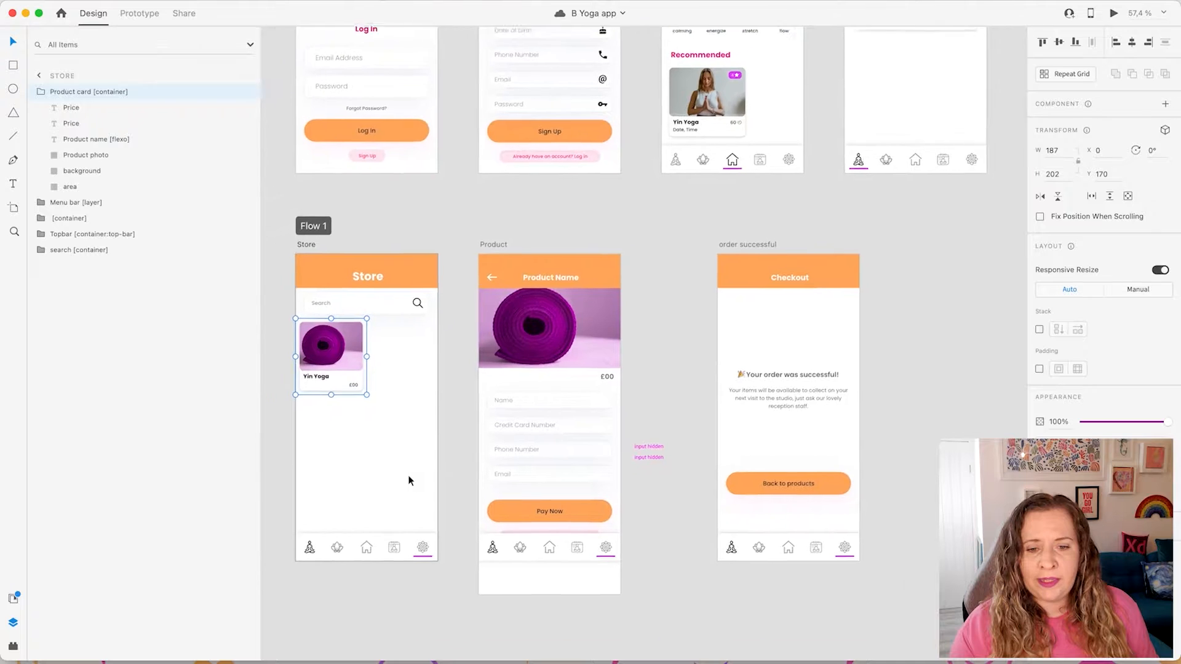
pyautogui.hscroll(-3, 409, 480)
pyautogui.scroll(8, 386, 388)
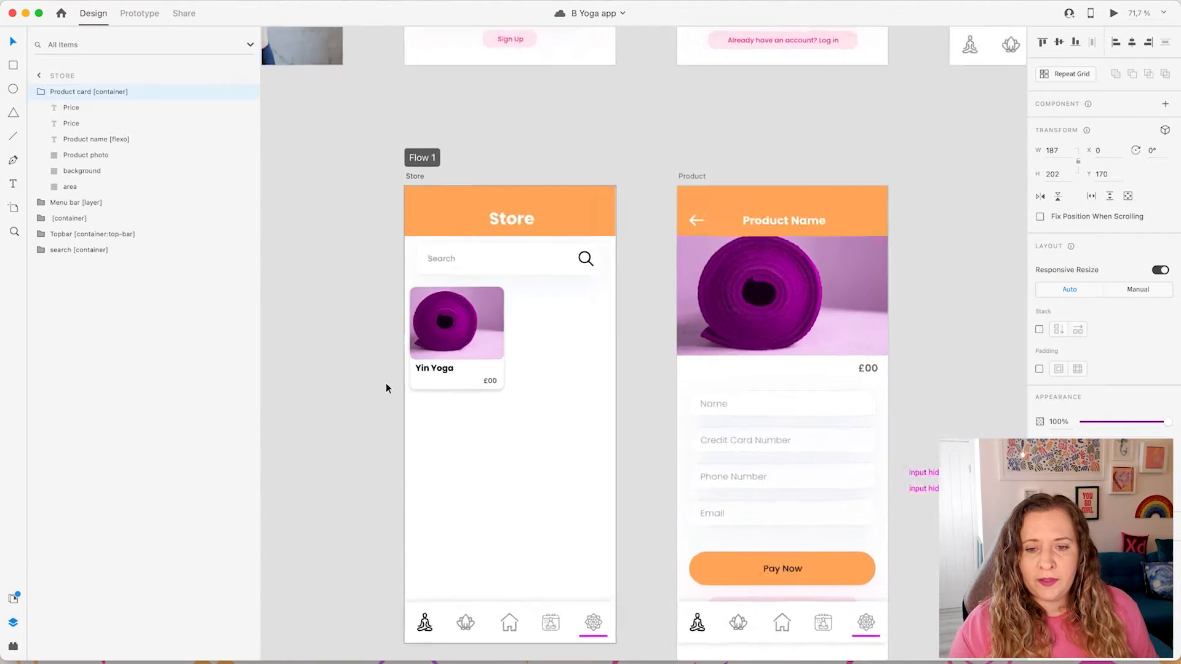
pyautogui.scroll(-2, 387, 388)
pyautogui.hscroll(1, 386, 387)
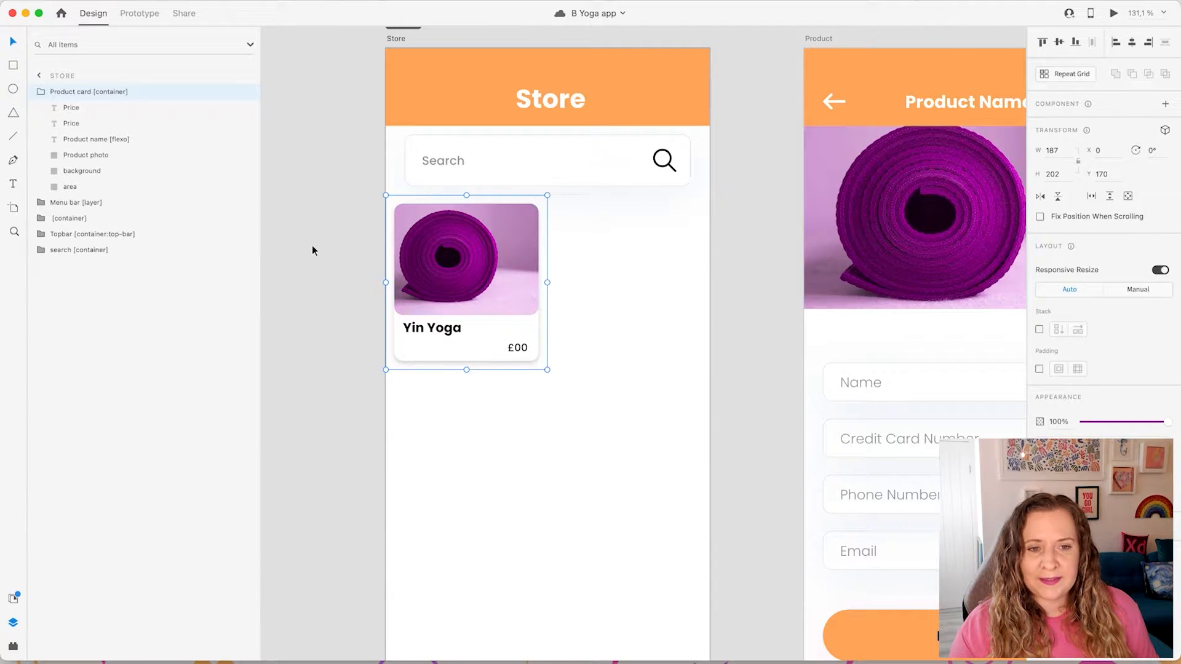
# - Rename the upper Price layer in the product card, which holds the currency symbol, as "£"
pyautogui.scroll(5, 489, 226)
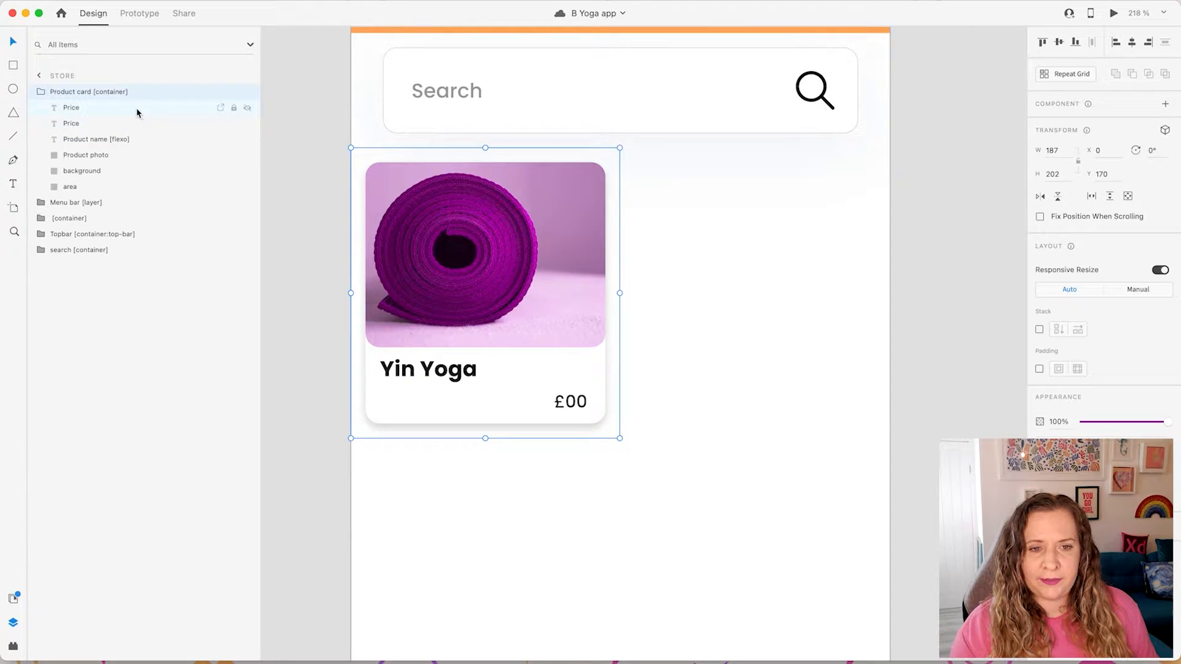
pyautogui.click(88, 107)
pyautogui.doubleClick(71, 107)
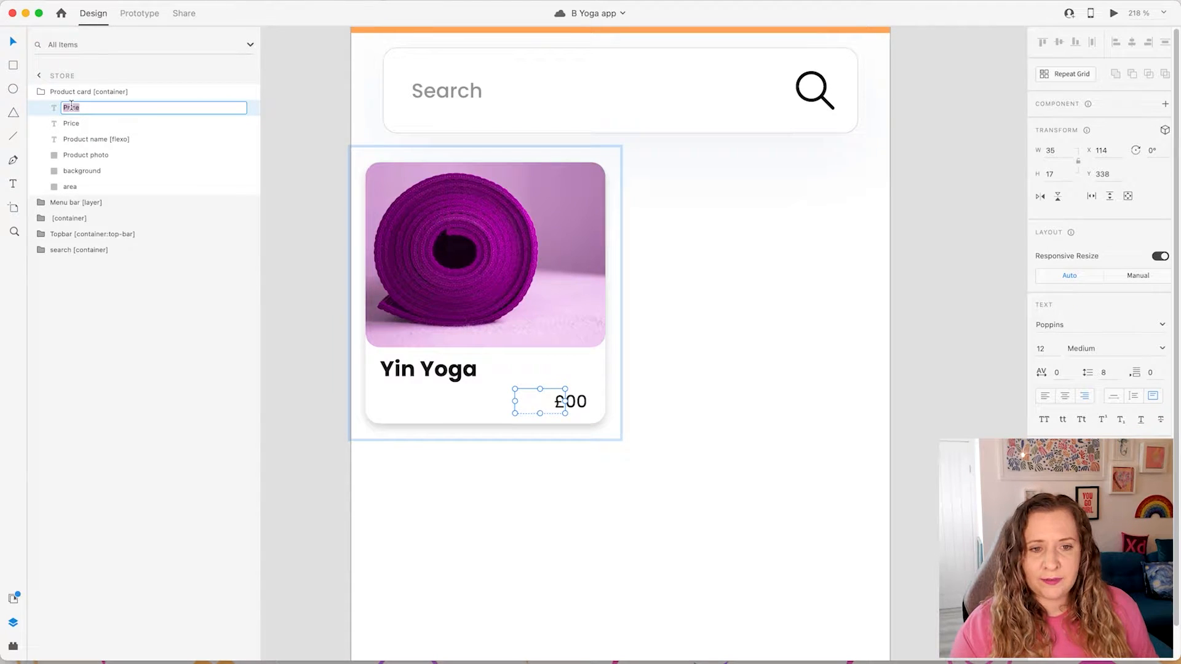
pyautogui.write('£')
pyautogui.press('Return')
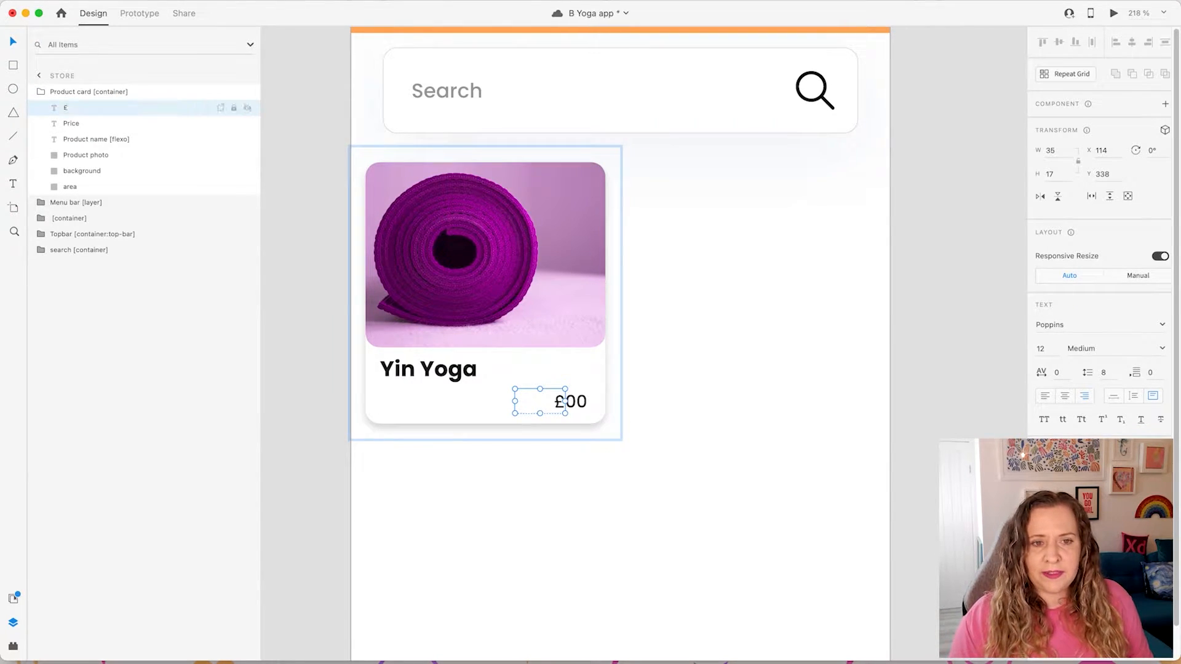
# - Inspect the product card's price, product name, photo, background and area layers, and collapse the card's container
pyautogui.click(71, 123)
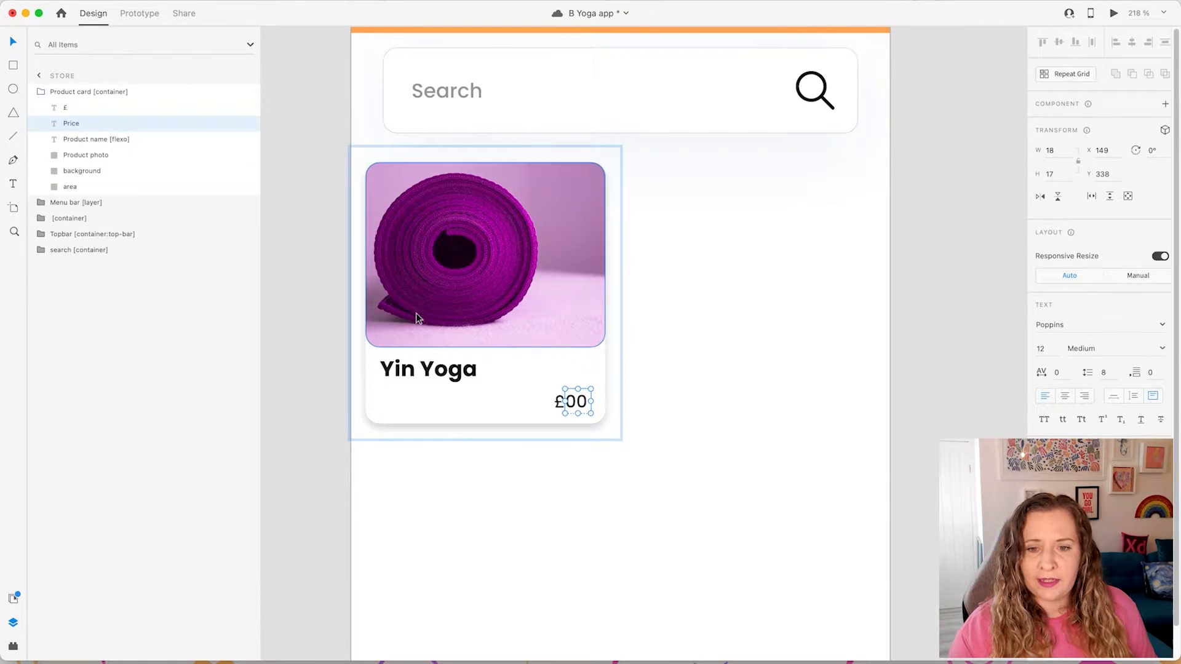
pyautogui.click(113, 139)
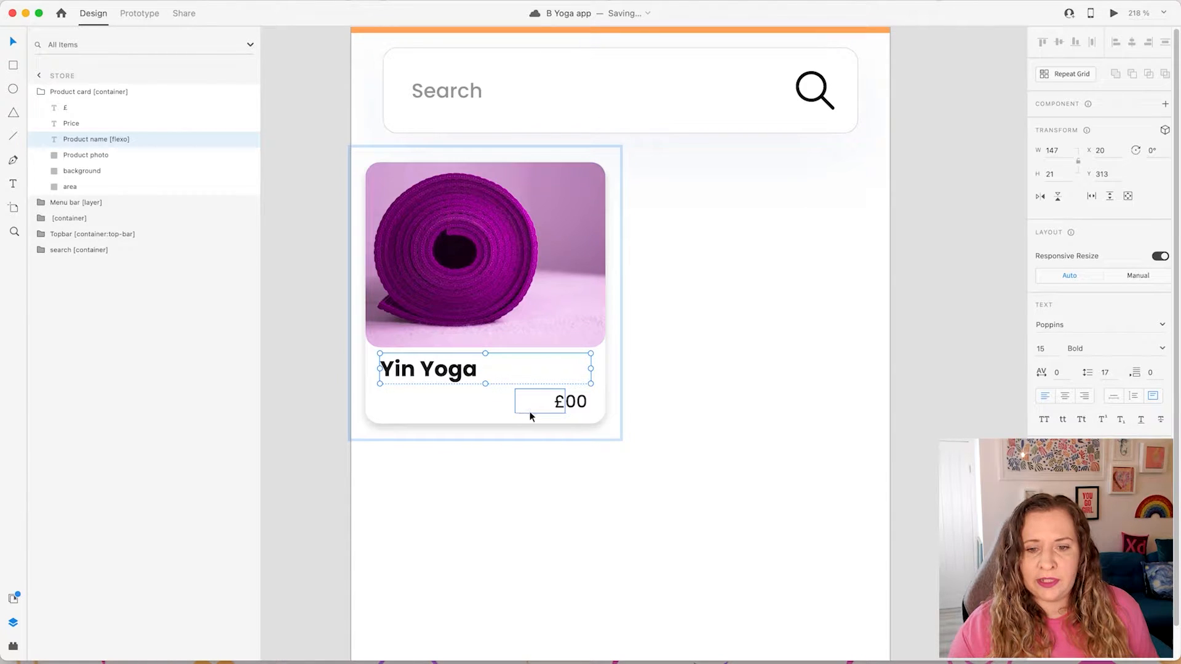
pyautogui.click(99, 158)
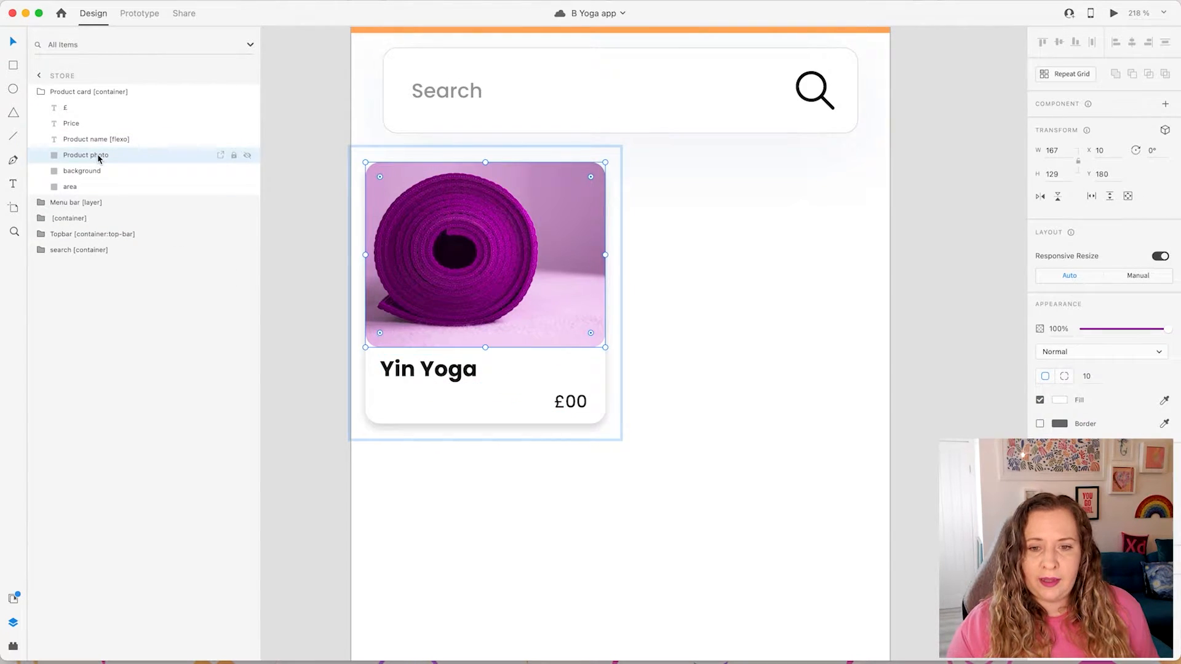
pyautogui.click(97, 171)
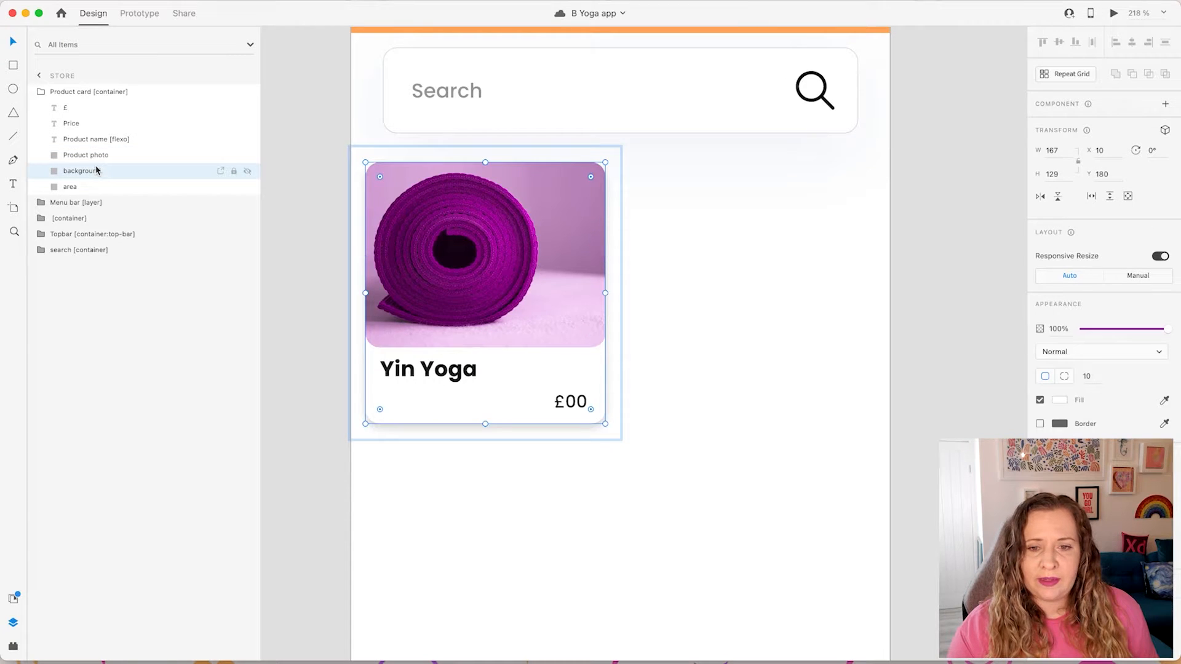
pyautogui.click(92, 189)
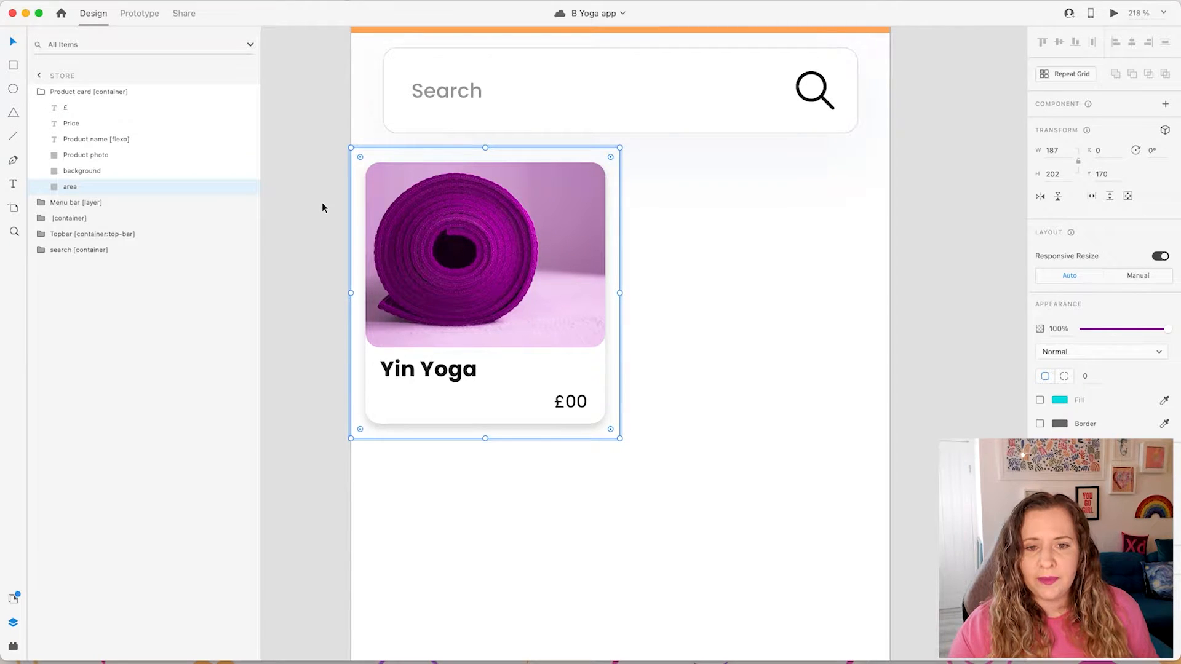
pyautogui.scroll(-3, 320, 206)
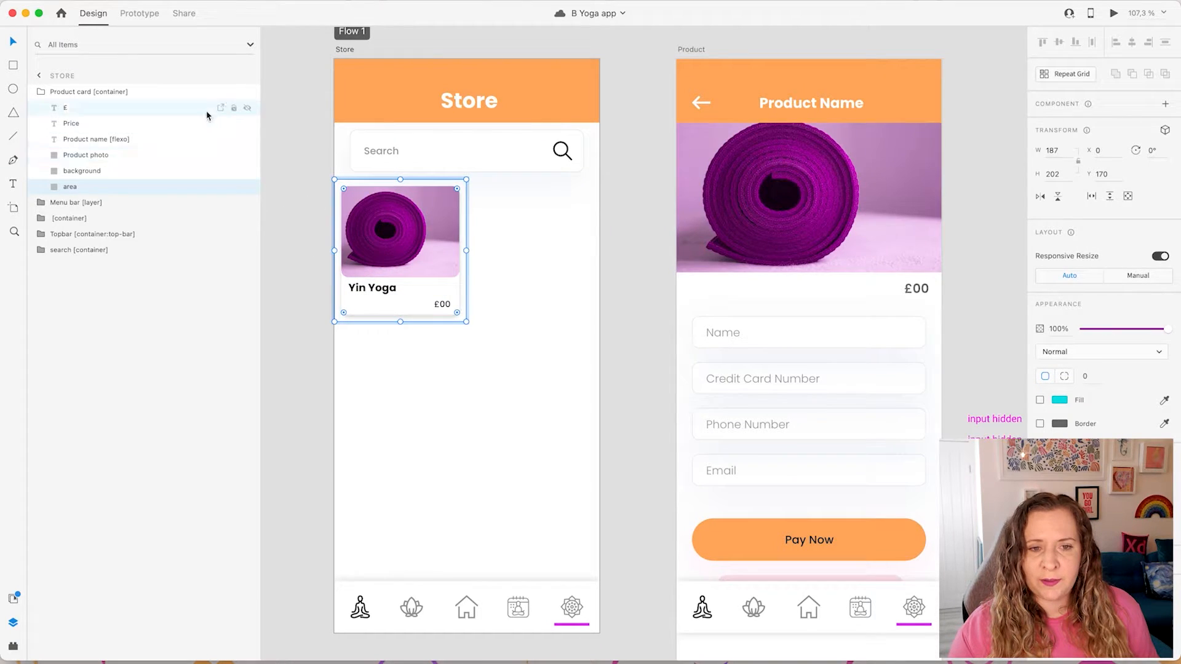
pyautogui.click(38, 92)
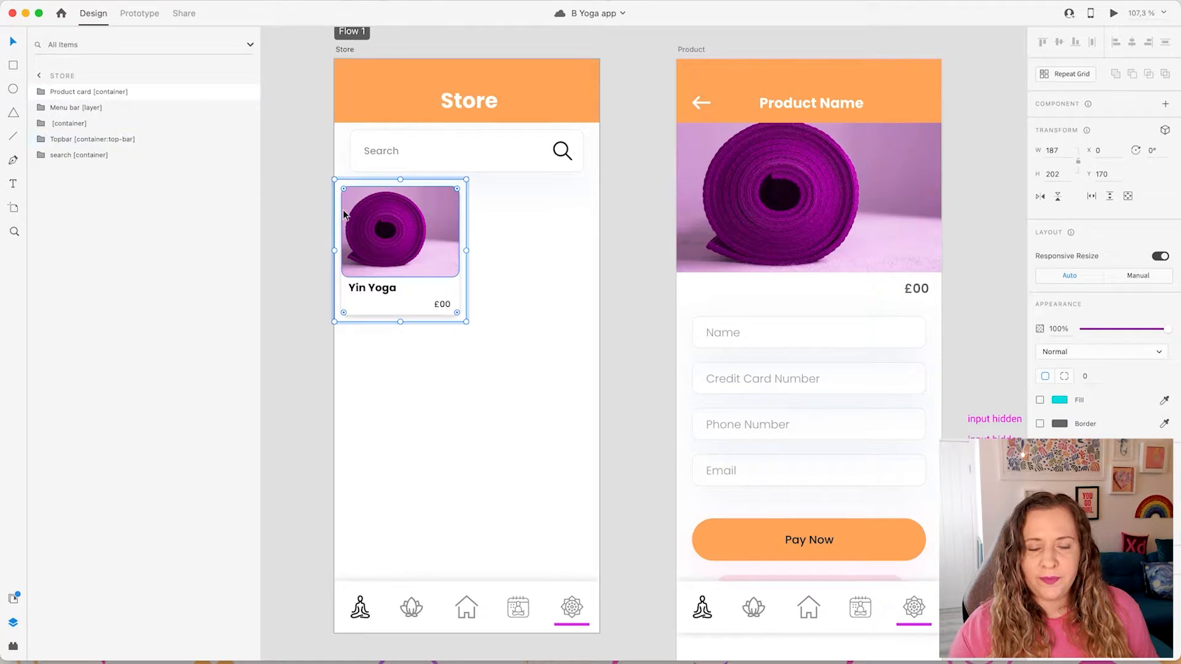
# - Inspect the Product artboard's top bar, page content container and currency symbol layer
pyautogui.hscroll(5, 342, 209)
pyautogui.hscroll(3, 343, 215)
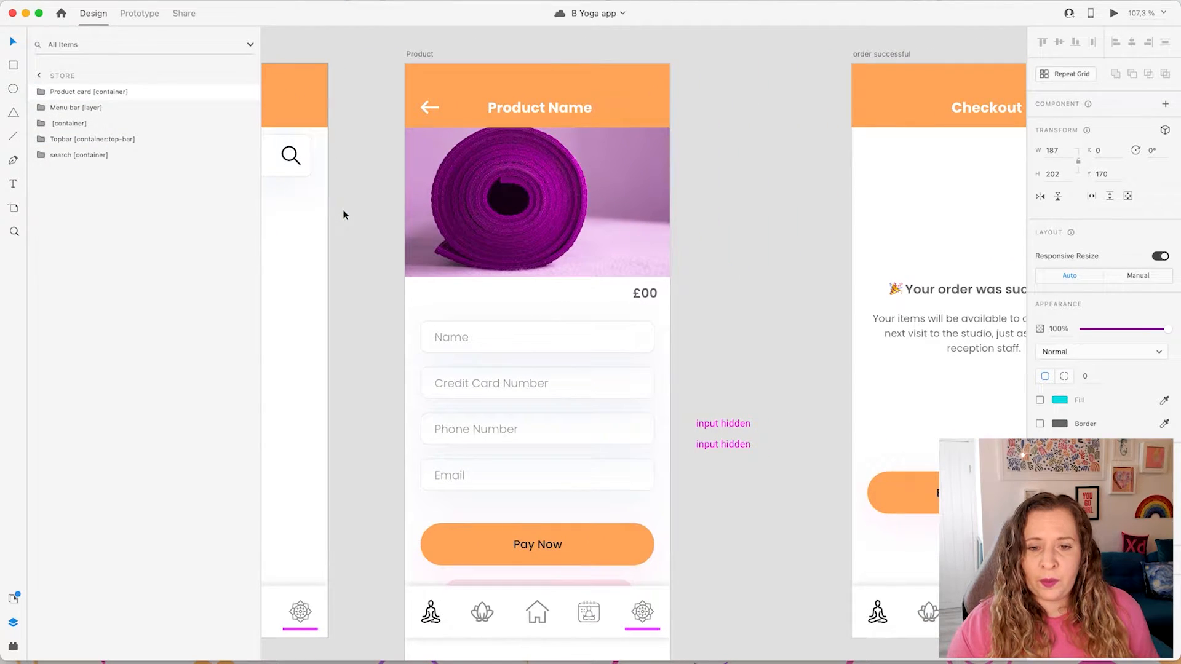
pyautogui.hscroll(-5, 343, 214)
pyautogui.scroll(2, 343, 214)
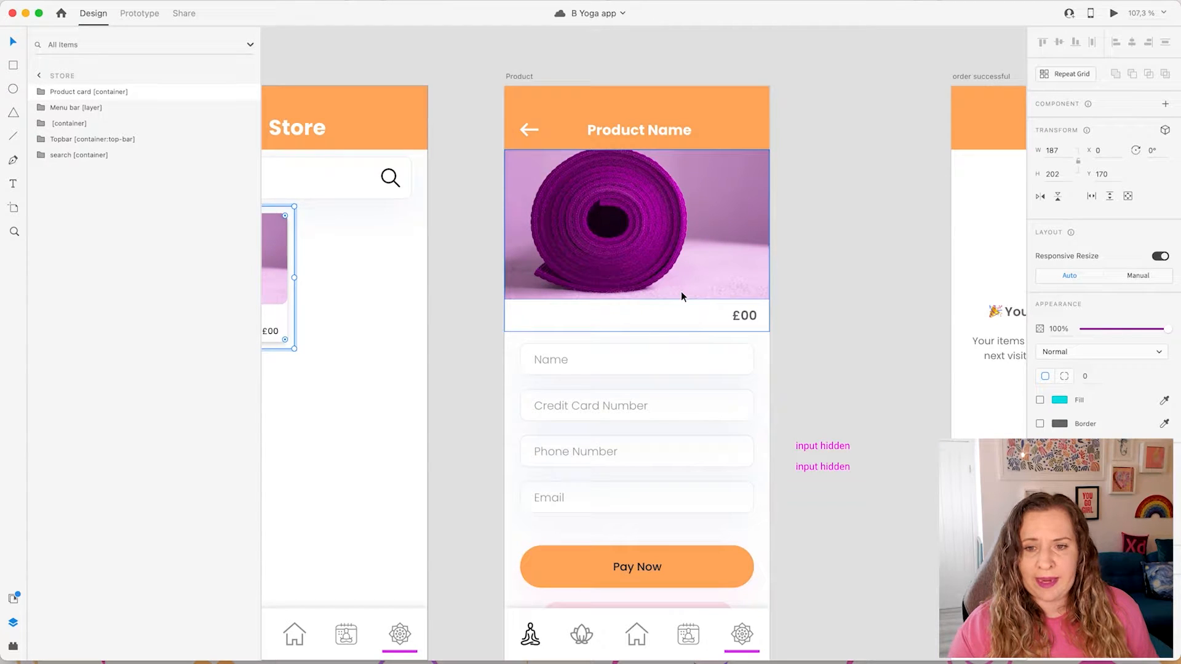
pyautogui.scroll(5, 681, 296)
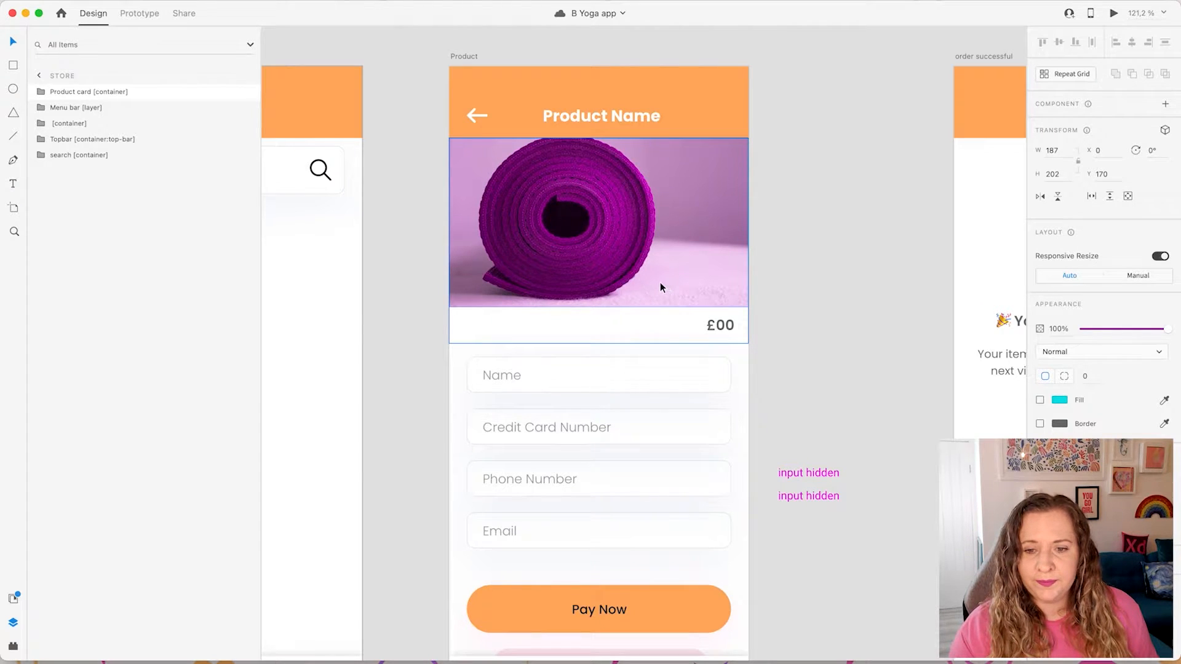
pyautogui.scroll(-1, 644, 287)
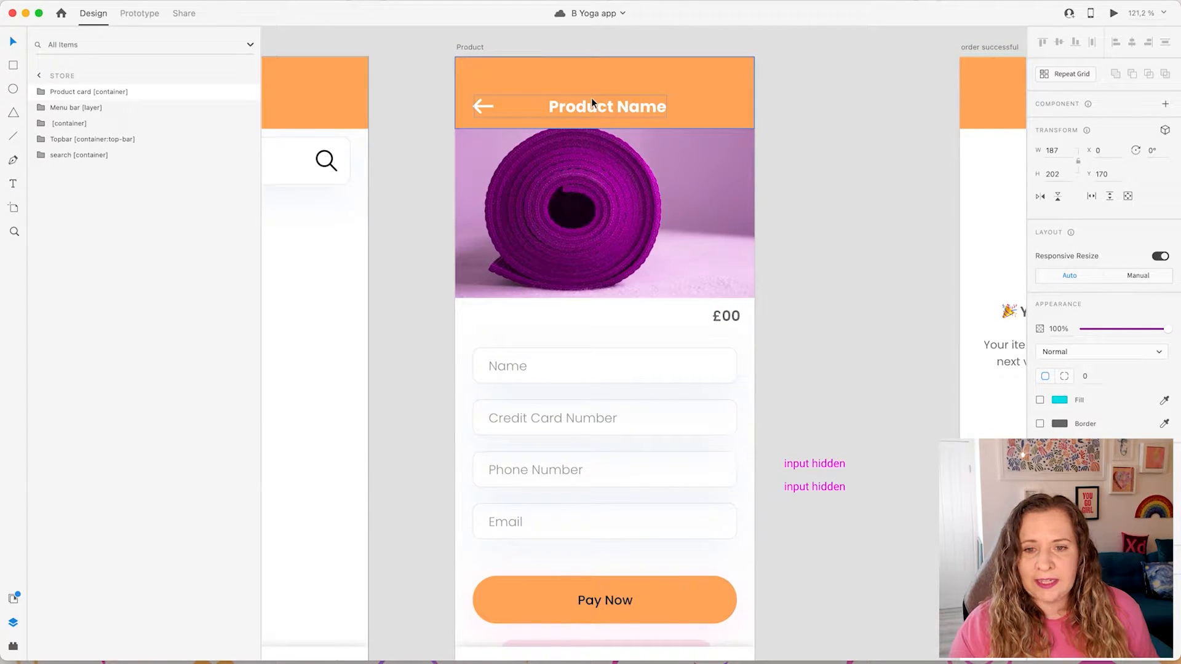
pyautogui.click(604, 109)
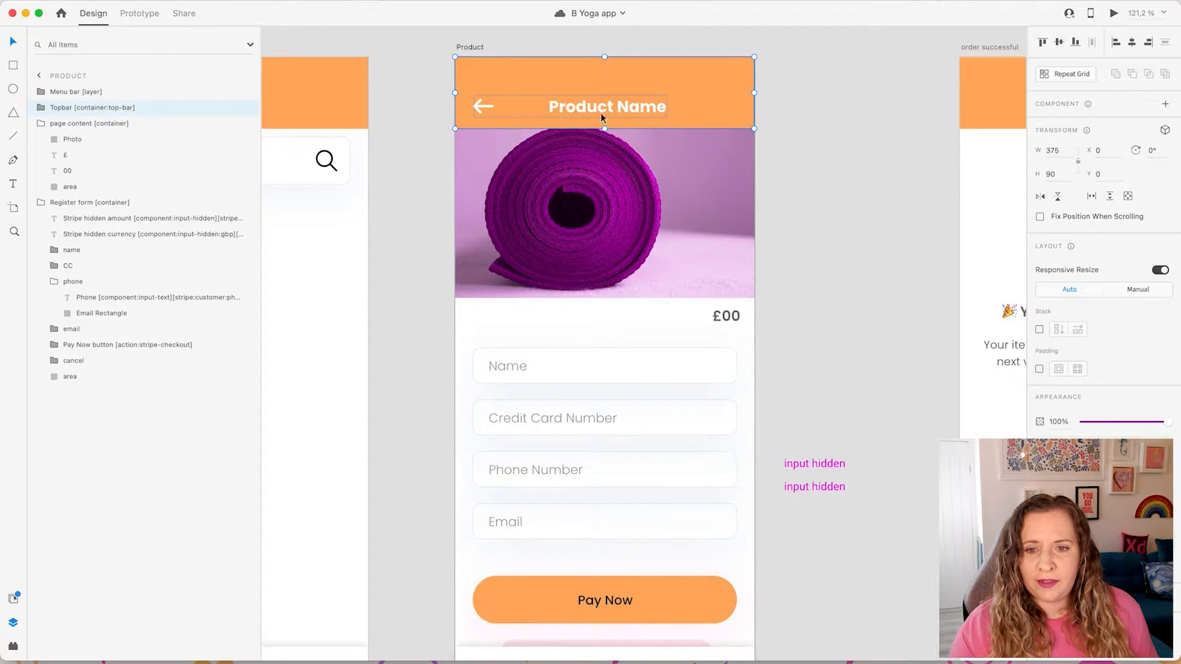
pyautogui.scroll(-2, 640, 112)
pyautogui.click(618, 156)
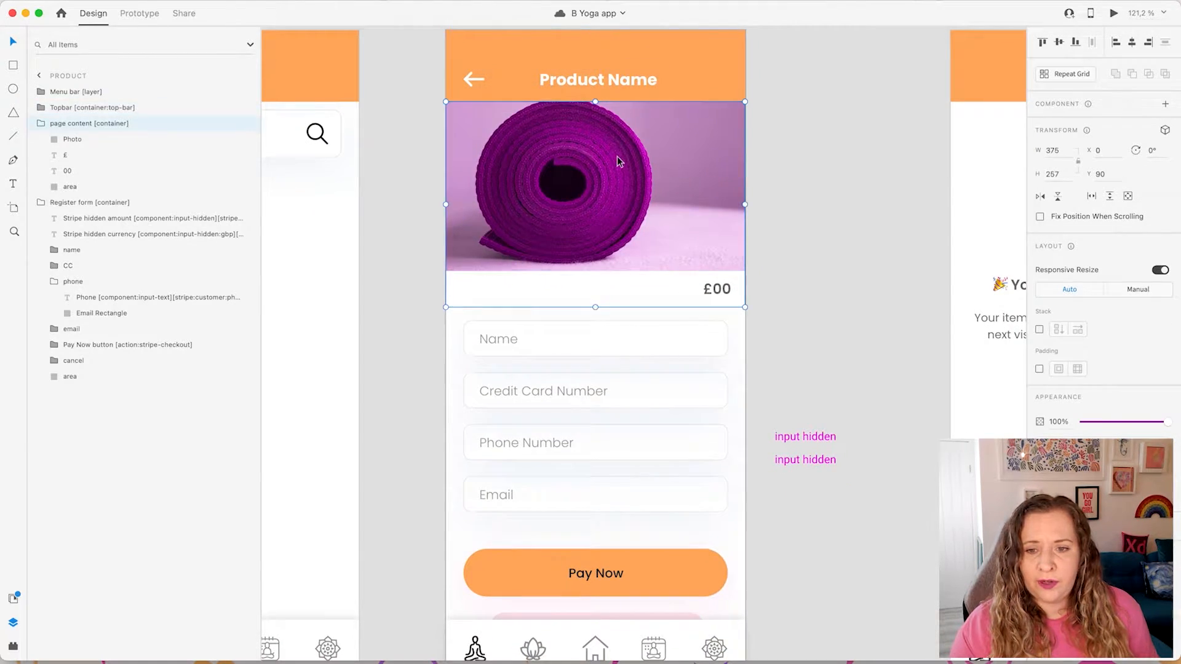
pyautogui.doubleClick(708, 291)
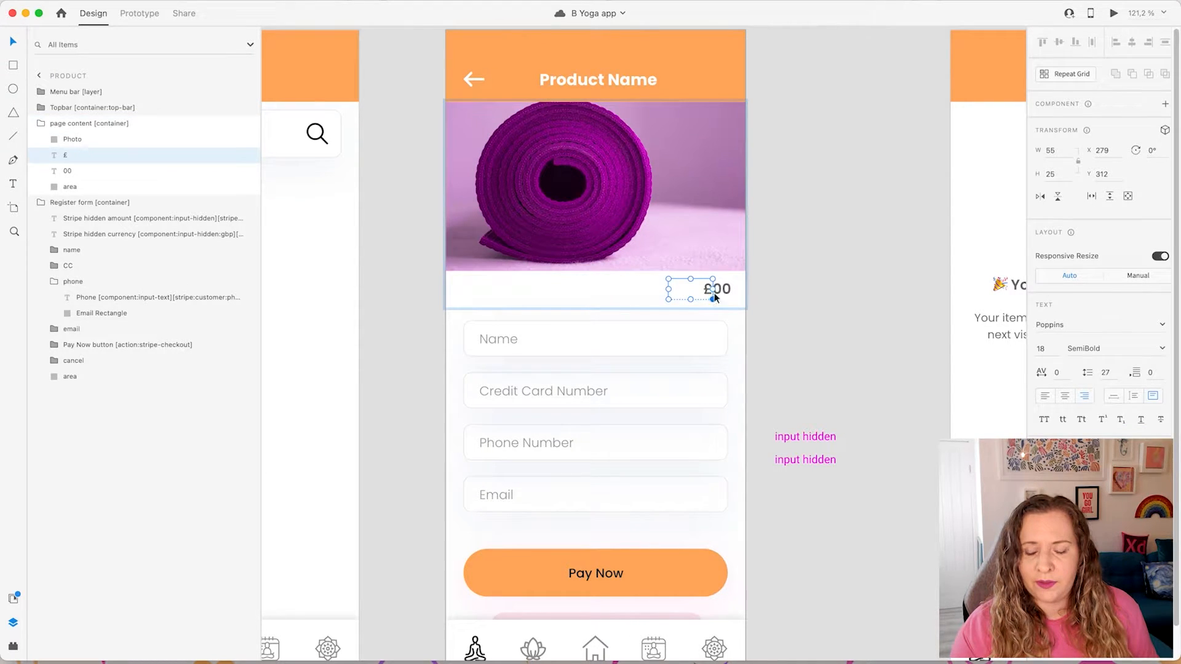
# - Move the Product artboard's menu bar down to Y 815, below the Cancel button
pyautogui.scroll(3, 706, 289)
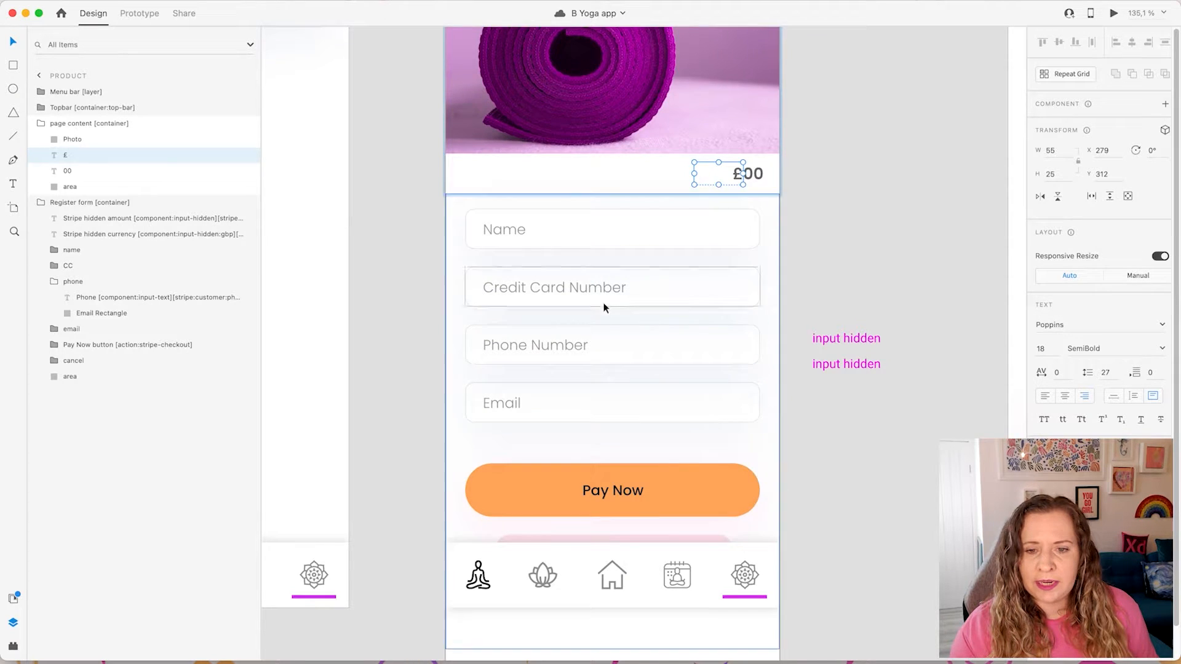
pyautogui.scroll(-5, 607, 396)
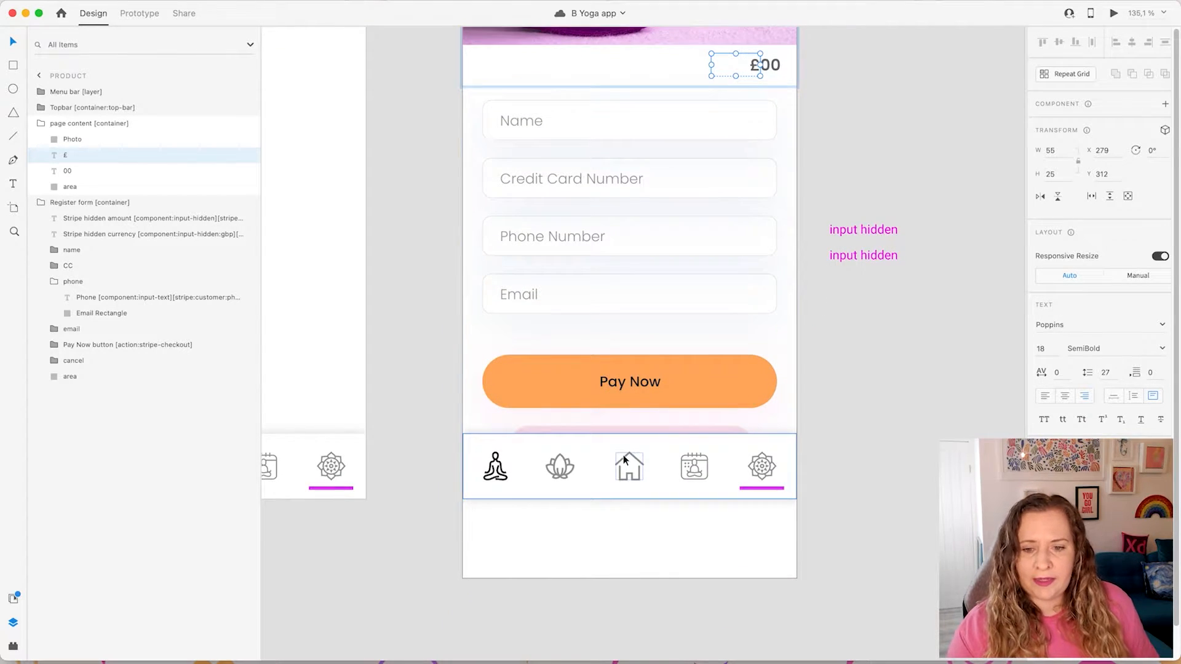
pyautogui.click(622, 455)
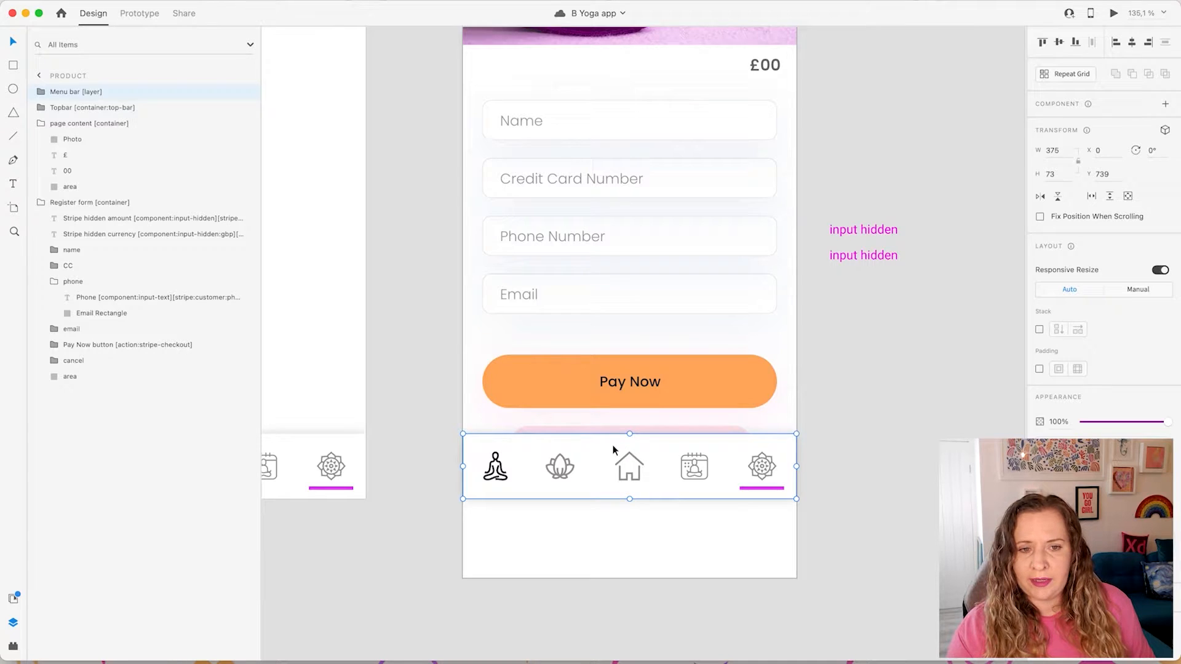
pyautogui.moveTo(613, 445); pyautogui.dragTo(610, 511)
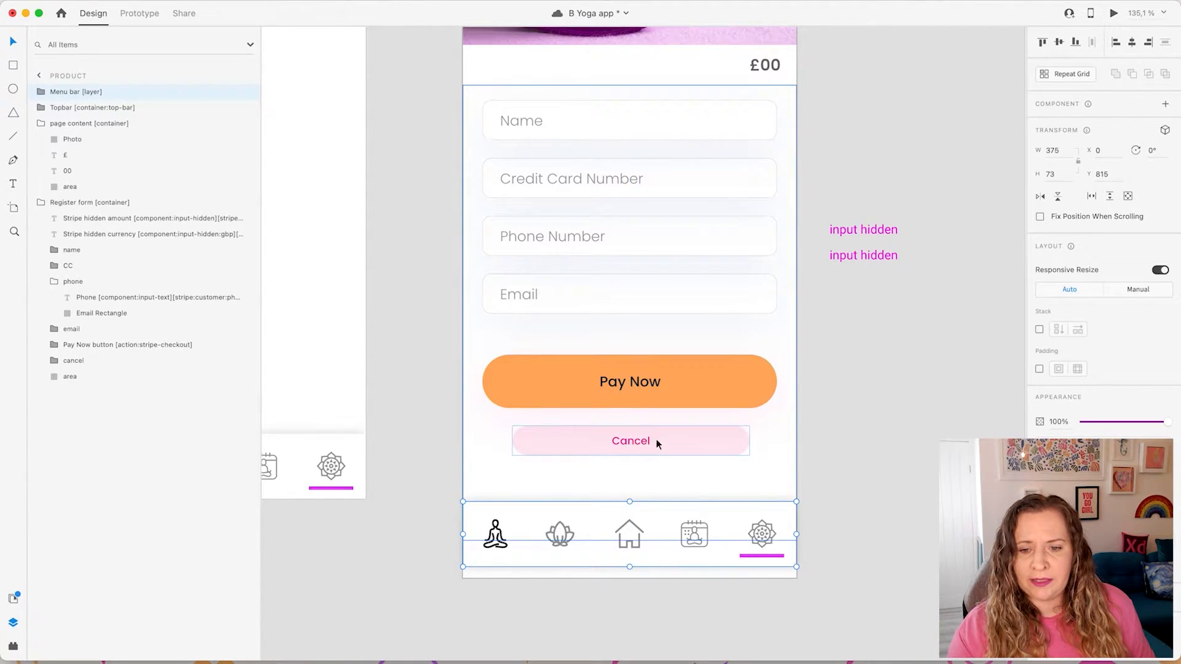
pyautogui.scroll(-5, 659, 444)
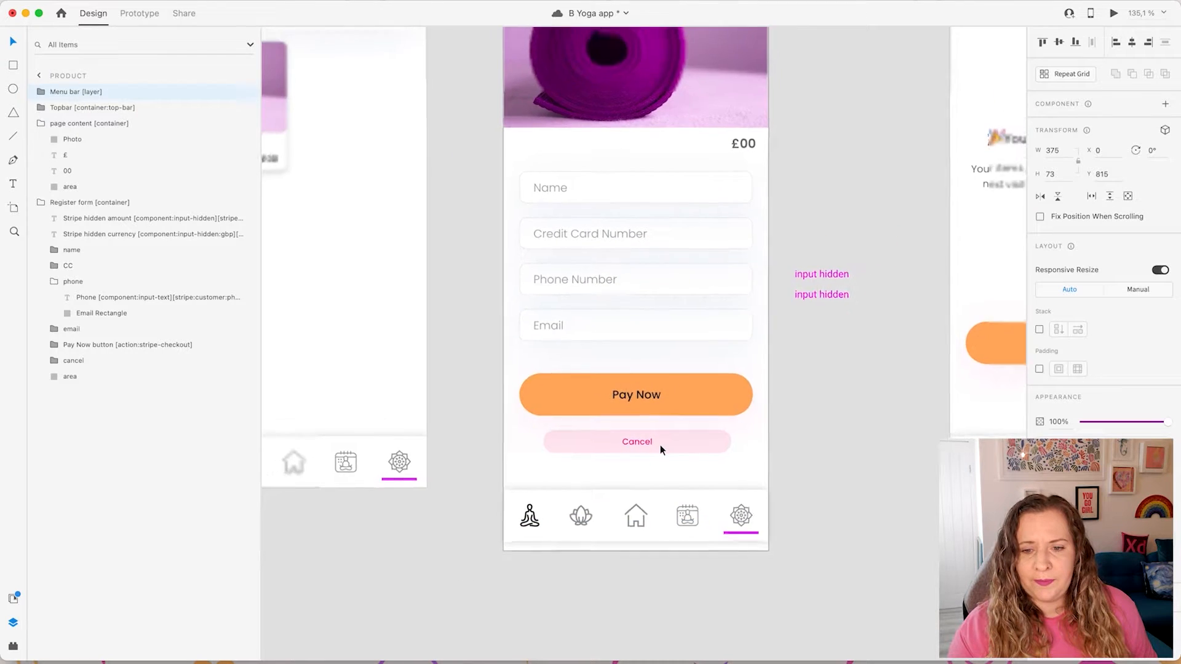
pyautogui.scroll(4, 659, 445)
pyautogui.scroll(5, 659, 444)
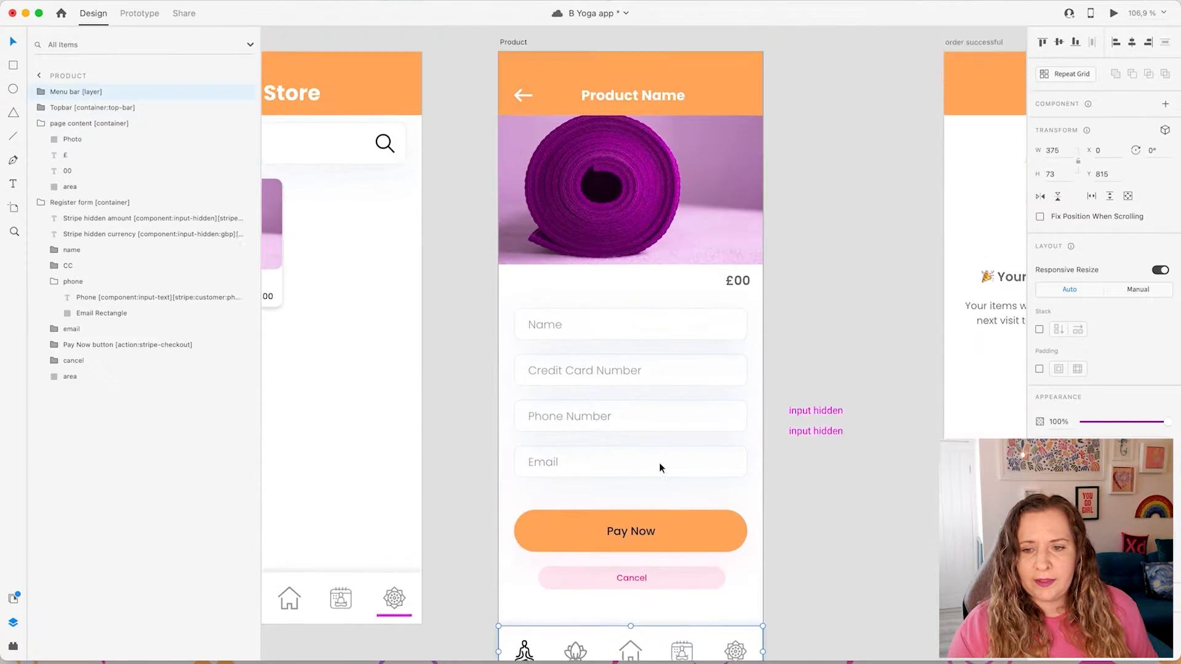
pyautogui.scroll(-2, 659, 462)
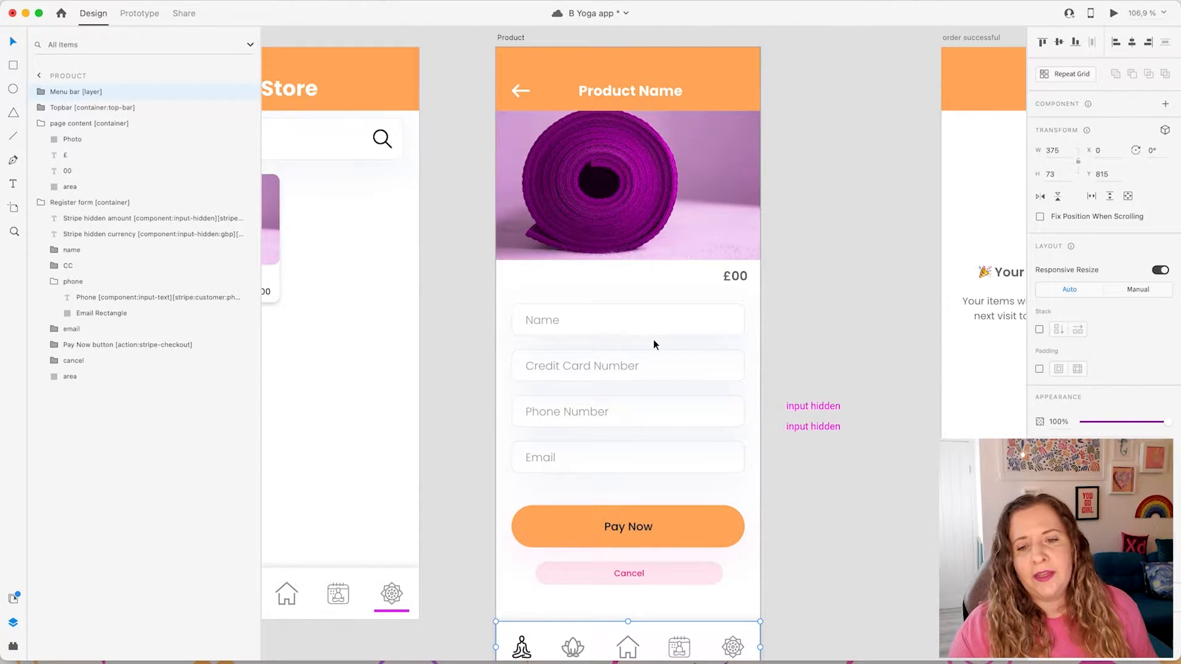
# - Switch to the Bravo Tags Master List in the browser, collapse the Actions section and expand One-time payments
pyautogui.hotkey('ctrl', 'Left')
pyautogui.scroll(3, 190, 275)
pyautogui.scroll(5, 190, 280)
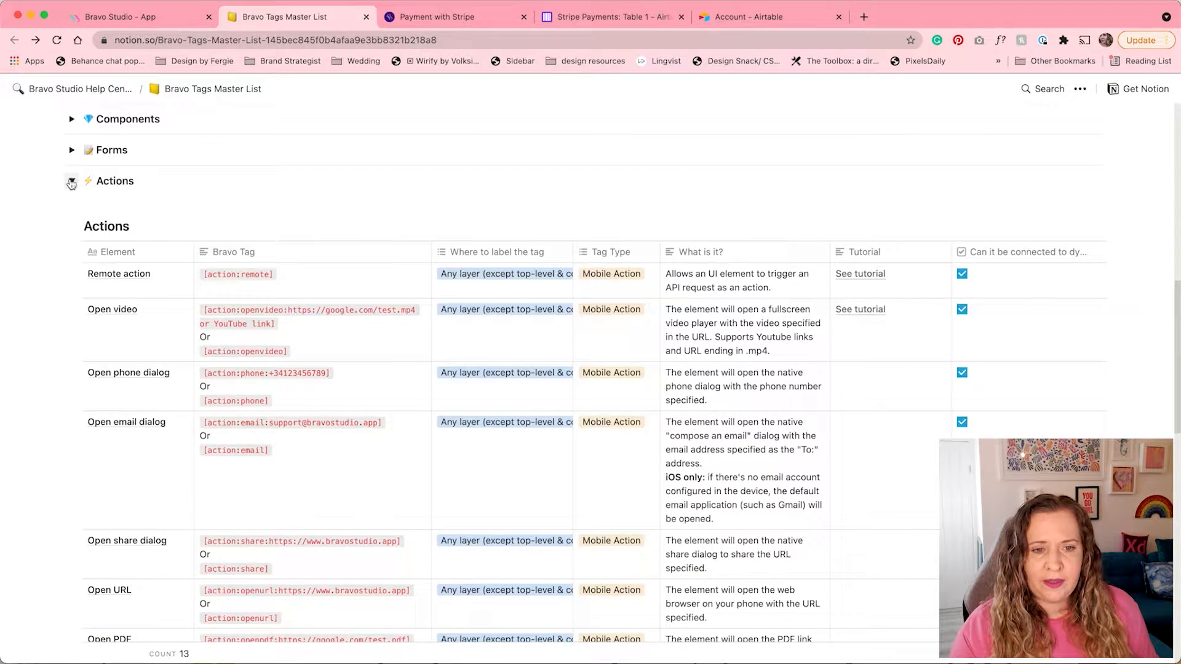
pyautogui.click(71, 182)
pyautogui.scroll(-1, 61, 277)
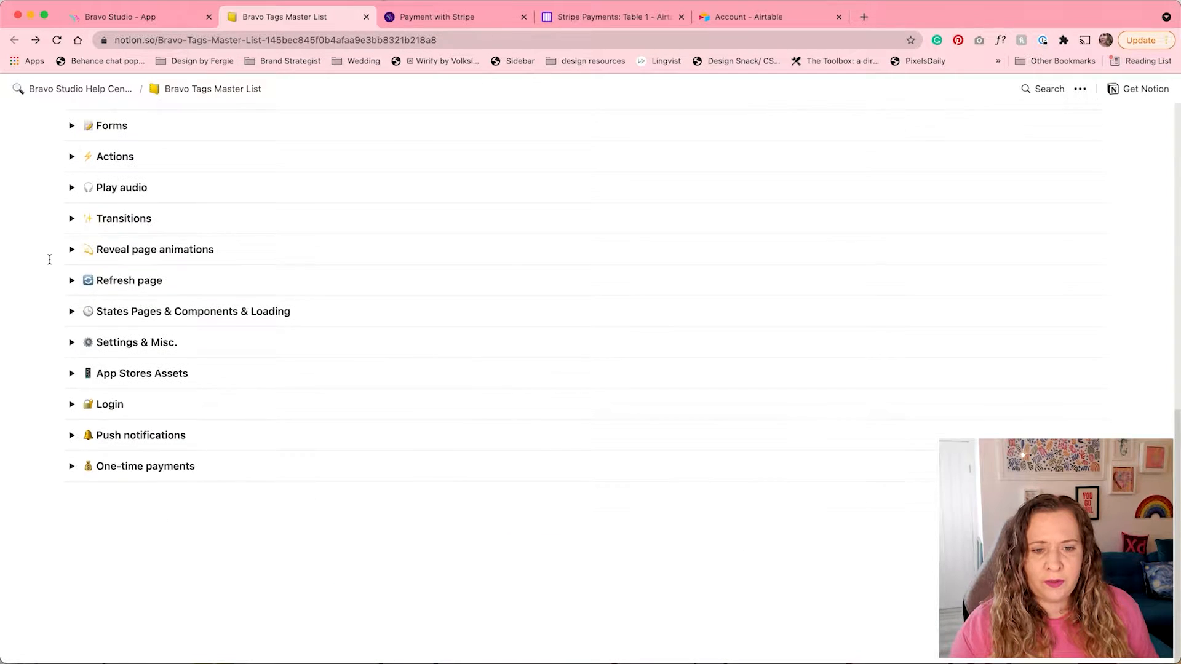
pyautogui.click(72, 467)
# - Review the Stripe tags in the Payments table, from the credit card input to the metadata field and checkout action
pyautogui.scroll(-1, 60, 522)
pyautogui.scroll(-10, 61, 521)
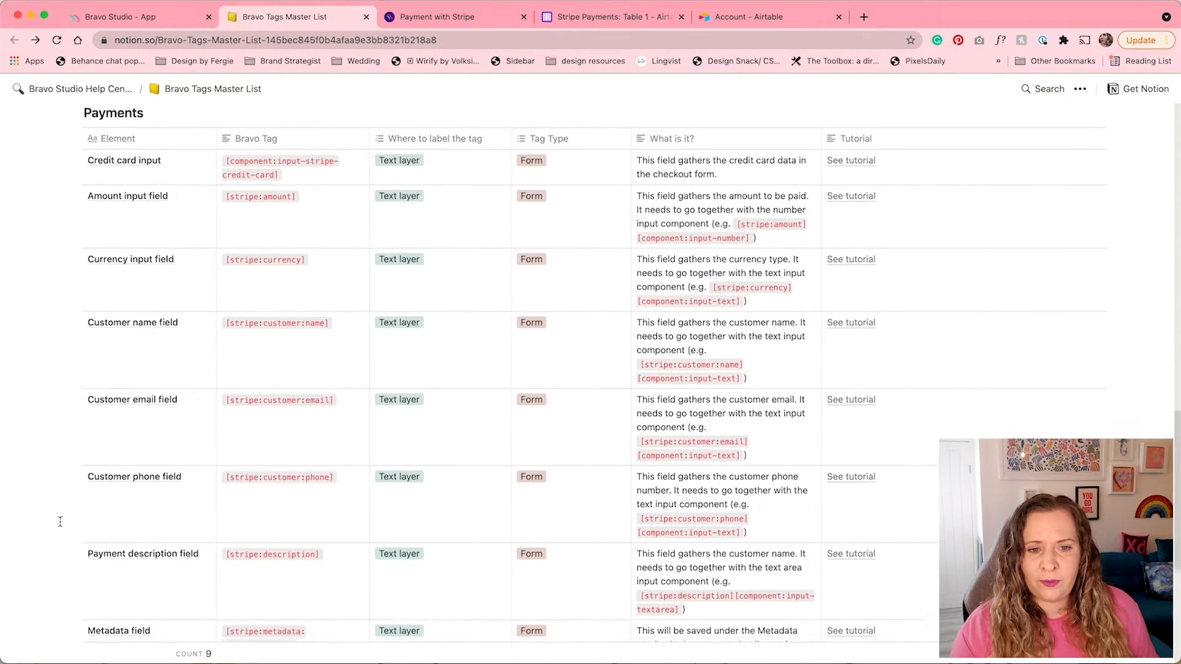
pyautogui.scroll(-4, 87, 309)
pyautogui.scroll(-5, 85, 315)
pyautogui.scroll(5, 85, 315)
pyautogui.scroll(5, 85, 315)
pyautogui.scroll(1, 75, 338)
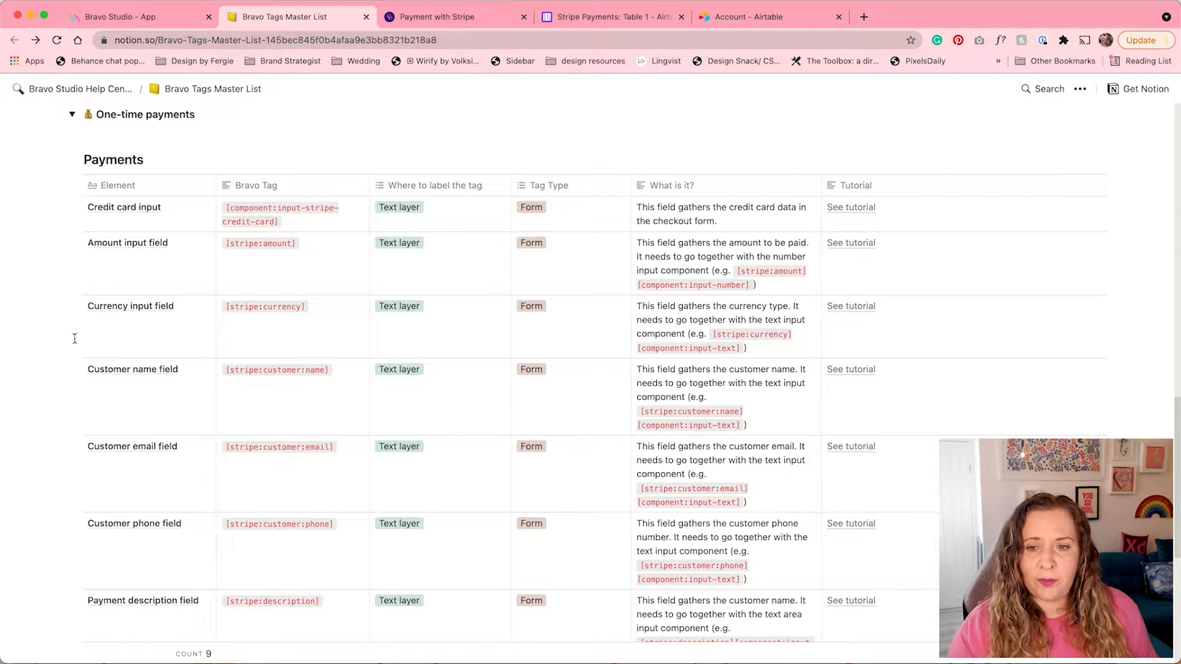
pyautogui.scroll(-2, 73, 422)
pyautogui.scroll(-1, 72, 424)
pyautogui.scroll(2, 72, 423)
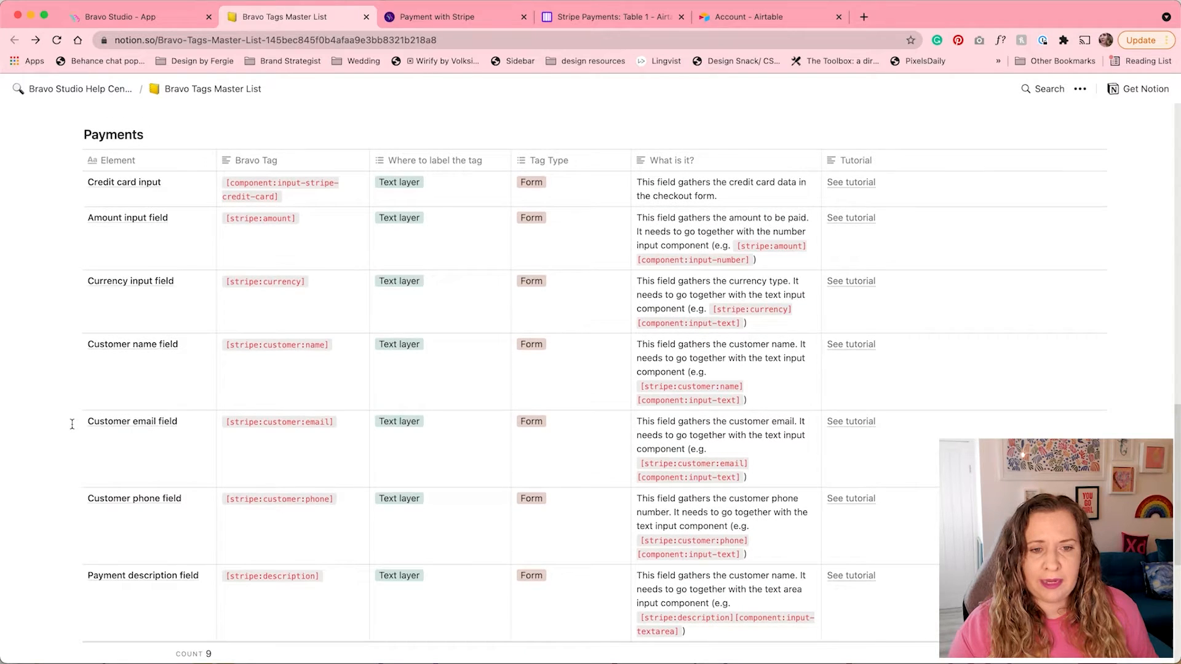
pyautogui.scroll(-1, 72, 423)
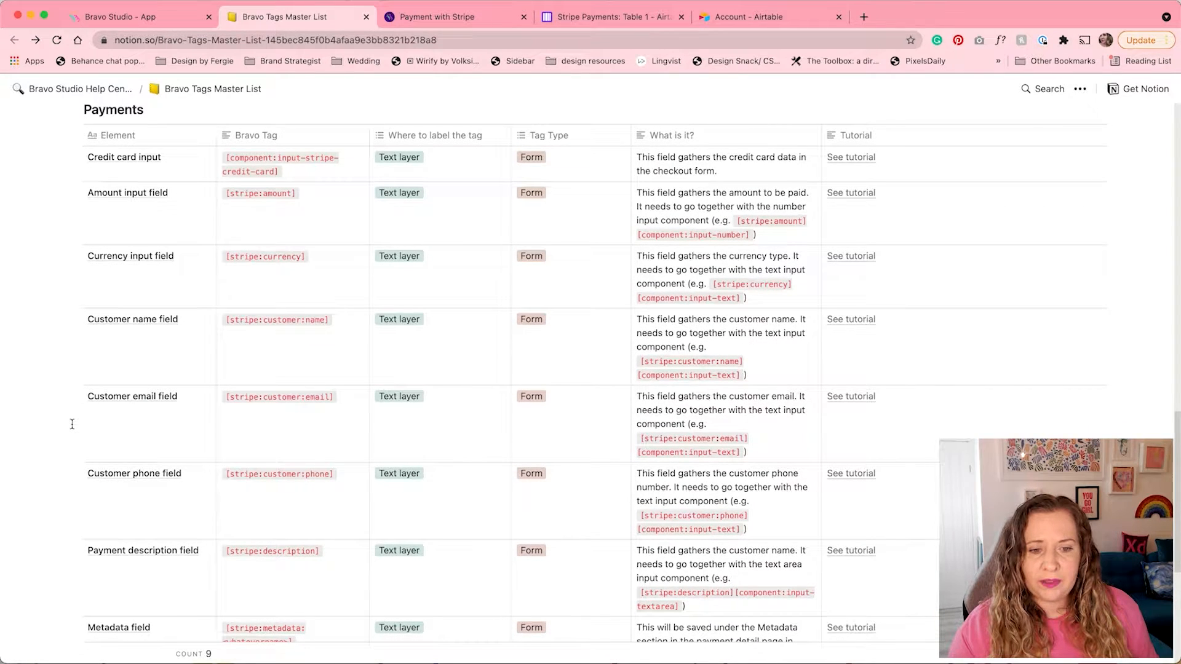
pyautogui.scroll(-4, 72, 423)
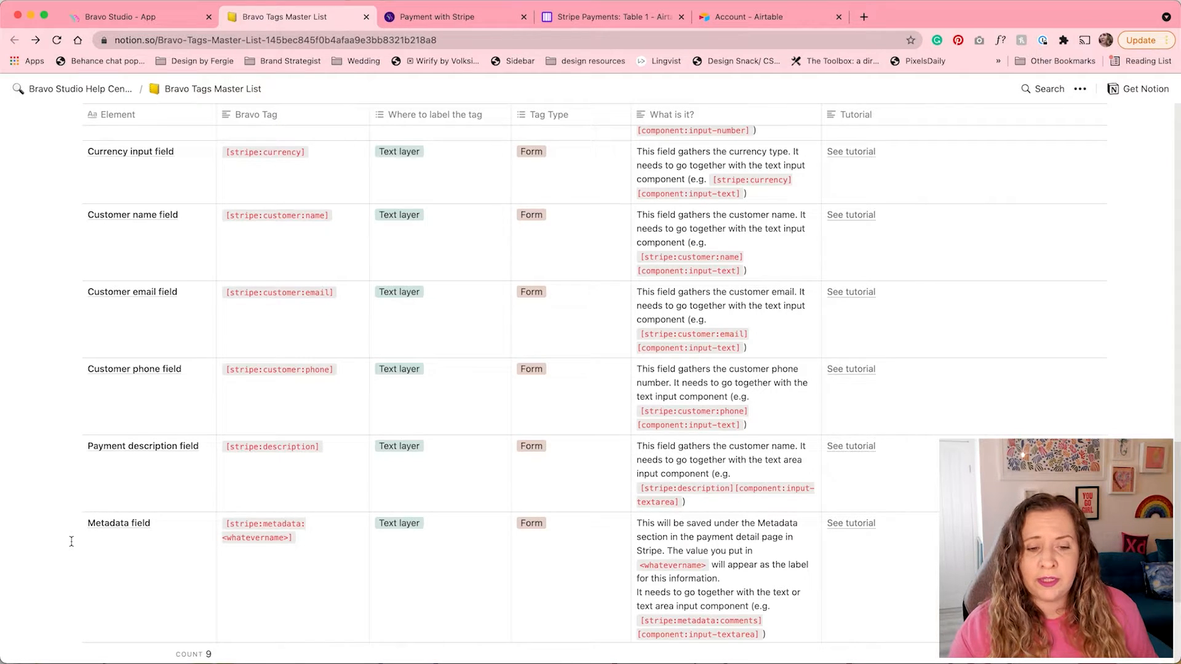
pyautogui.scroll(-3, 72, 541)
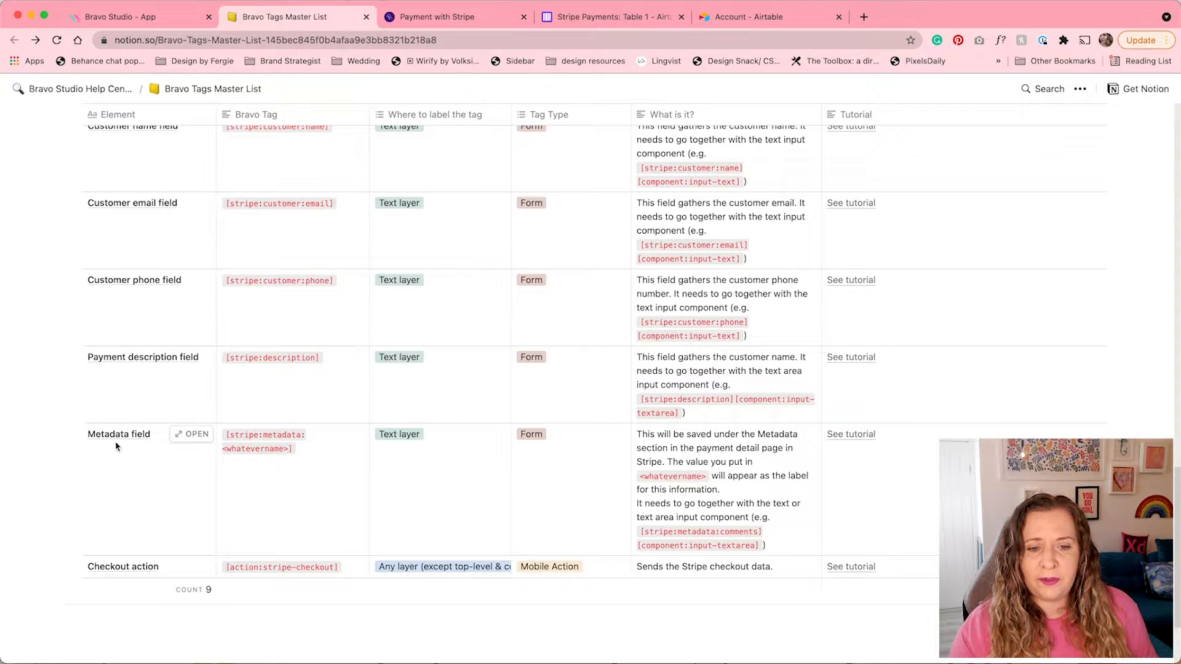
pyautogui.scroll(5, 164, 452)
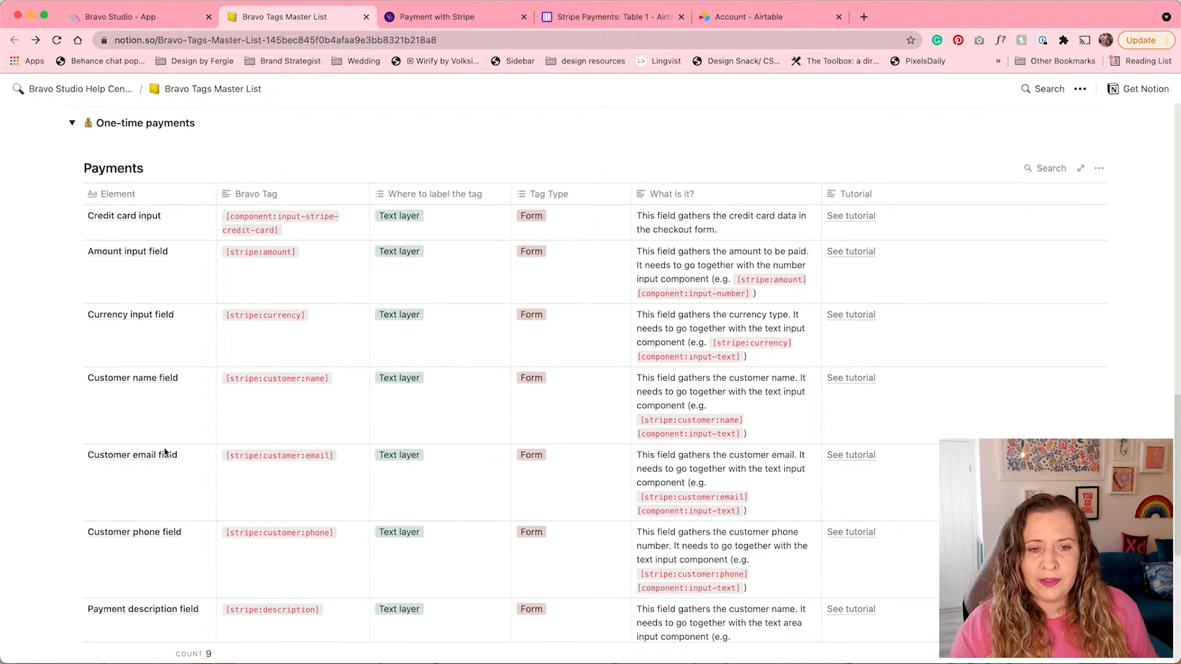
# - Return to Adobe XD and inspect the full tags of the two "input hidden" texts on the pasteboard beside the Product artboard
pyautogui.hotkey('ctrl', 'Right')
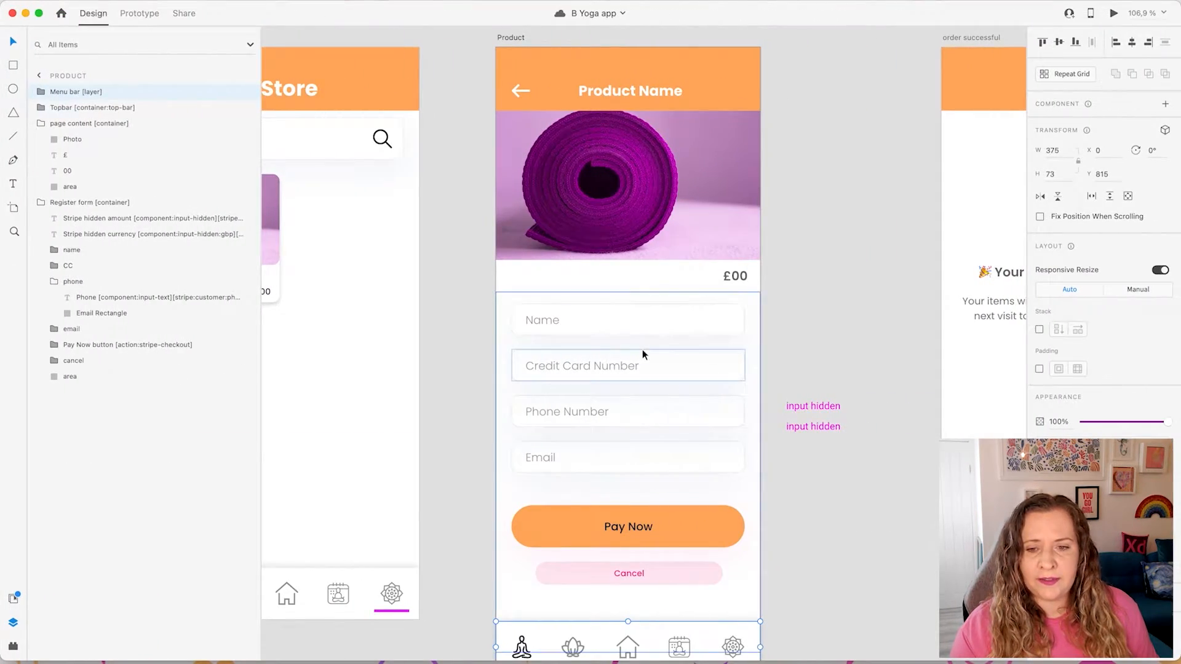
pyautogui.hscroll(1, 643, 350)
pyautogui.scroll(5, 642, 350)
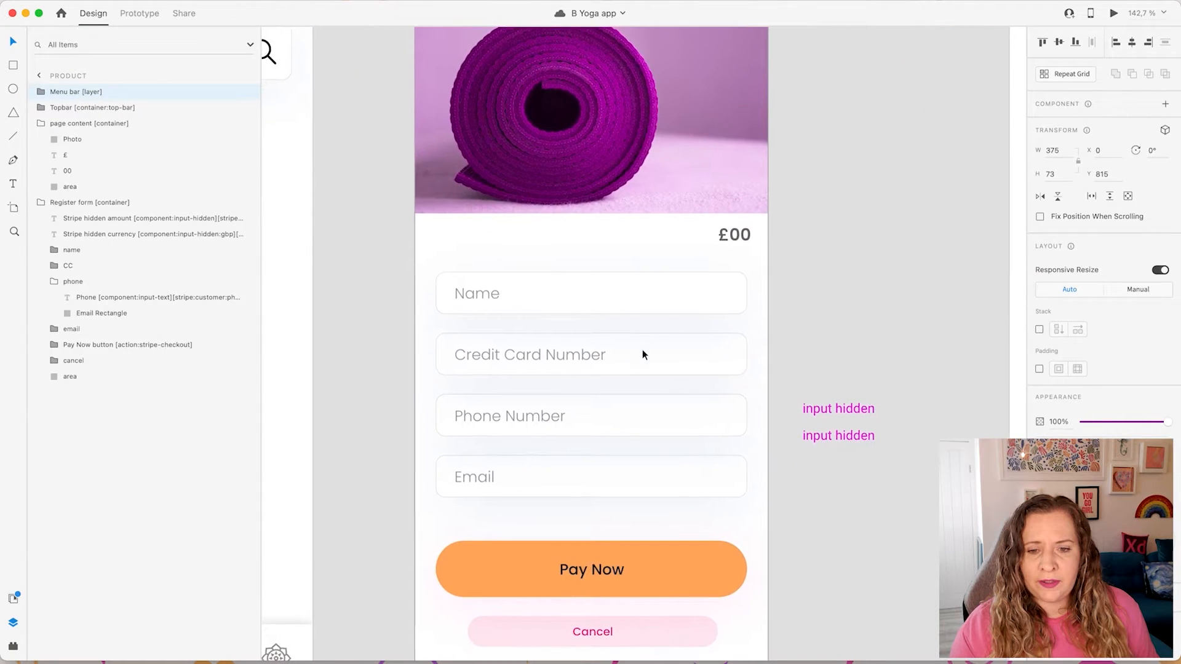
pyautogui.scroll(2, 642, 350)
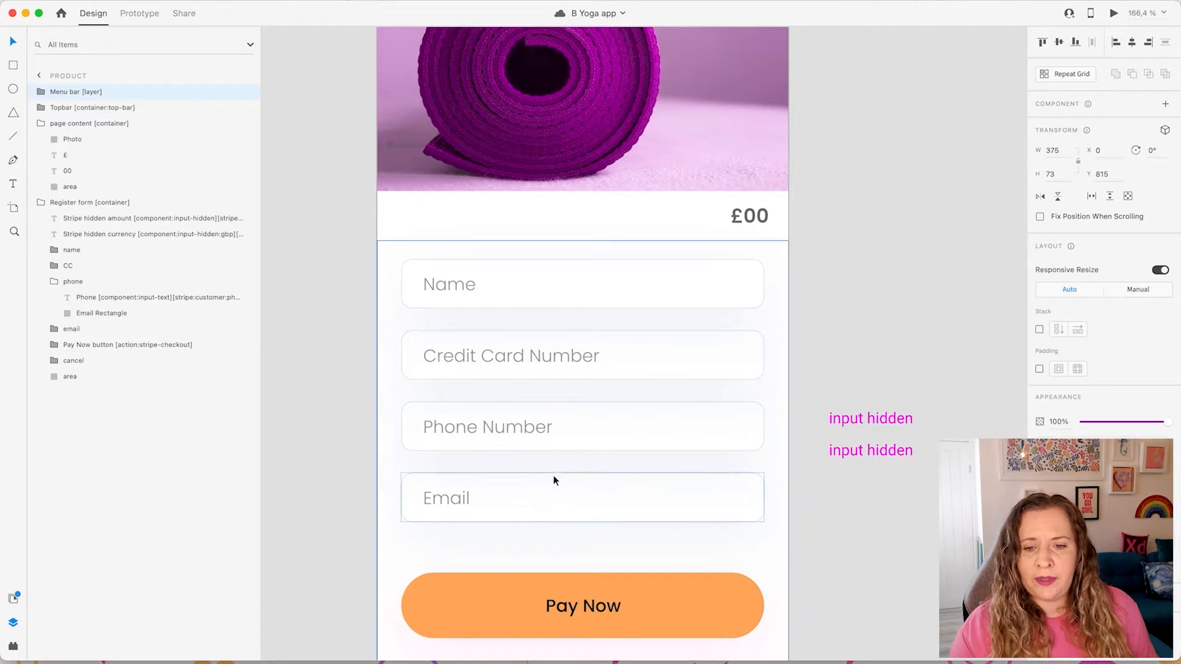
pyautogui.click(850, 417)
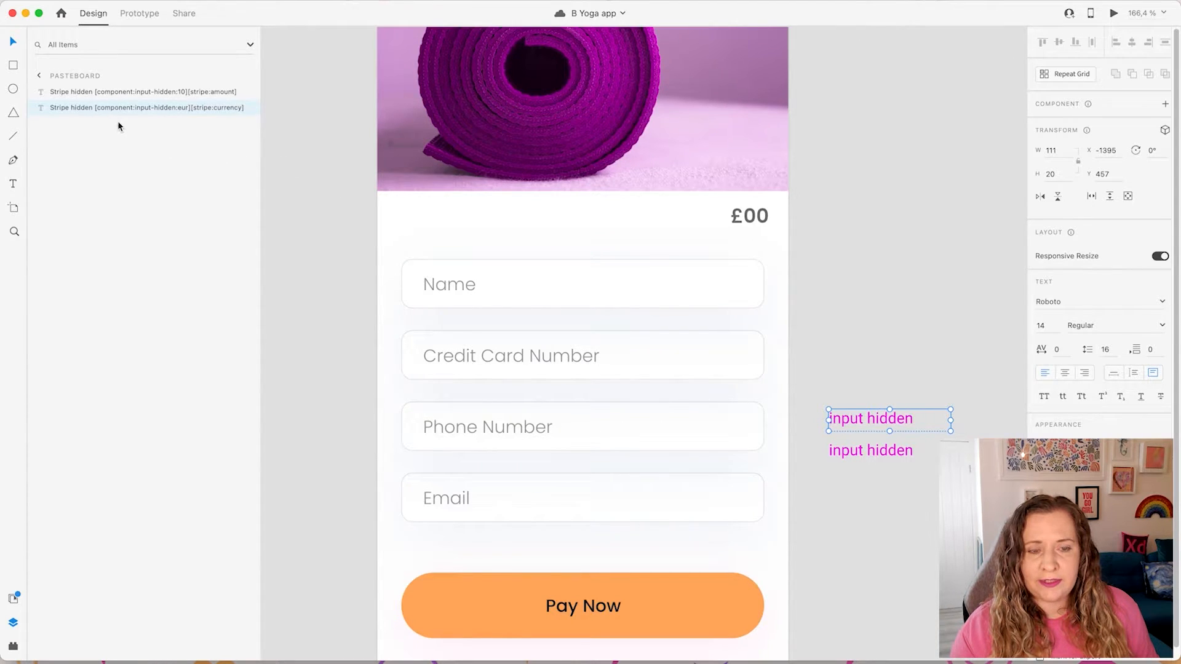
pyautogui.moveTo(260, 142); pyautogui.dragTo(304, 143)
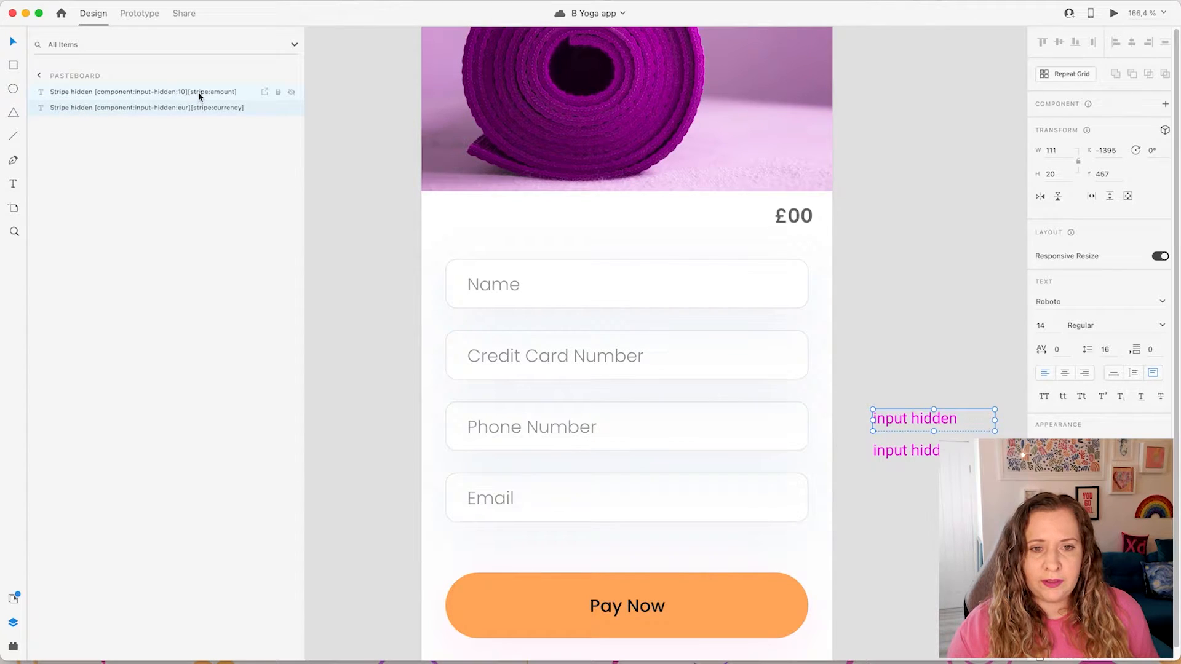
pyautogui.click(898, 452)
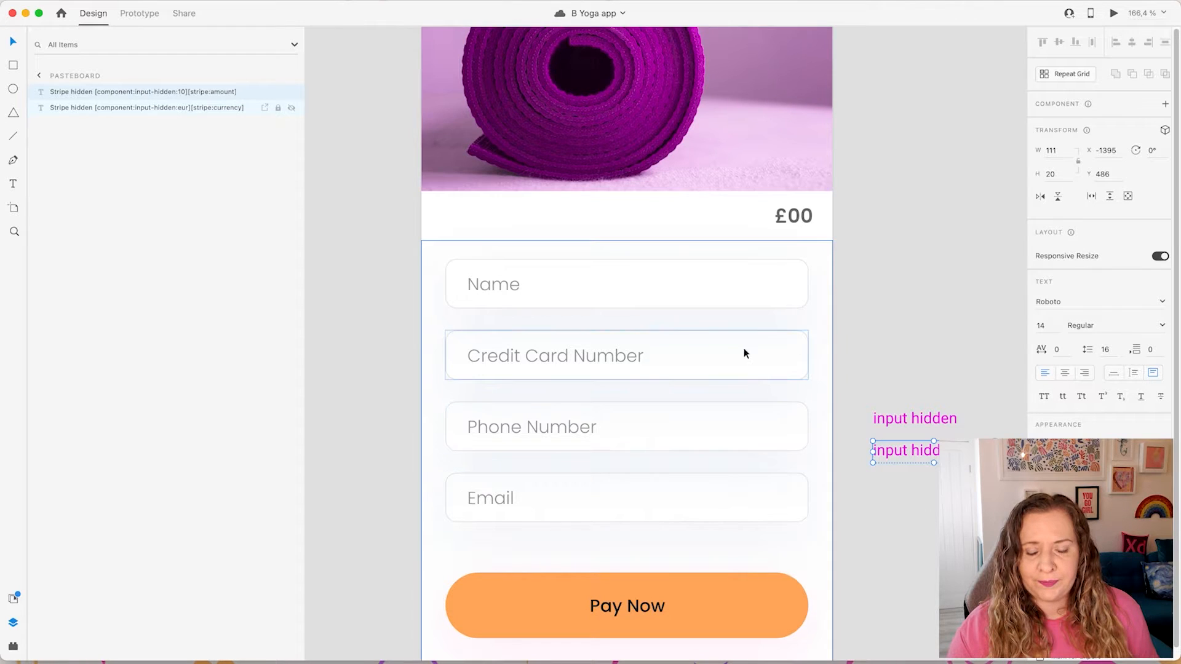
# - Move the Stripe hidden amount layer of the Register form up to Y 620, above the Pay Now button
pyautogui.click(733, 331)
pyautogui.moveTo(304, 229); pyautogui.dragTo(354, 228)
pyautogui.click(240, 220)
pyautogui.scroll(-1, 496, 456)
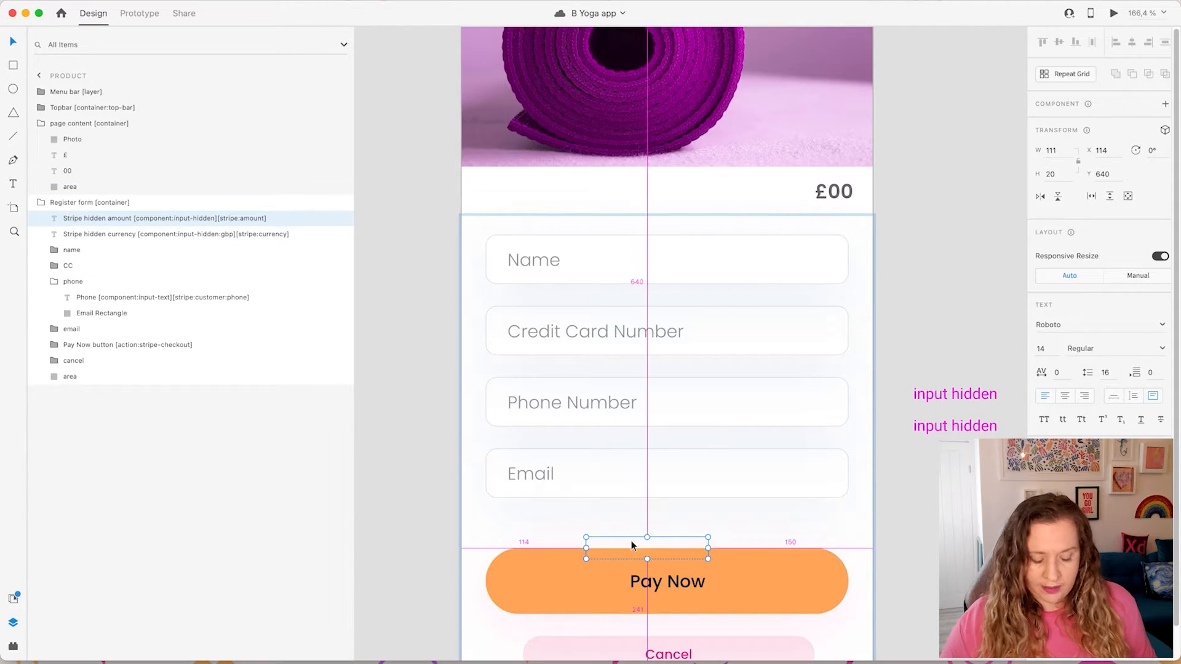
pyautogui.hotkey('shift', 'Up')
pyautogui.hotkey('shift', 'Up')
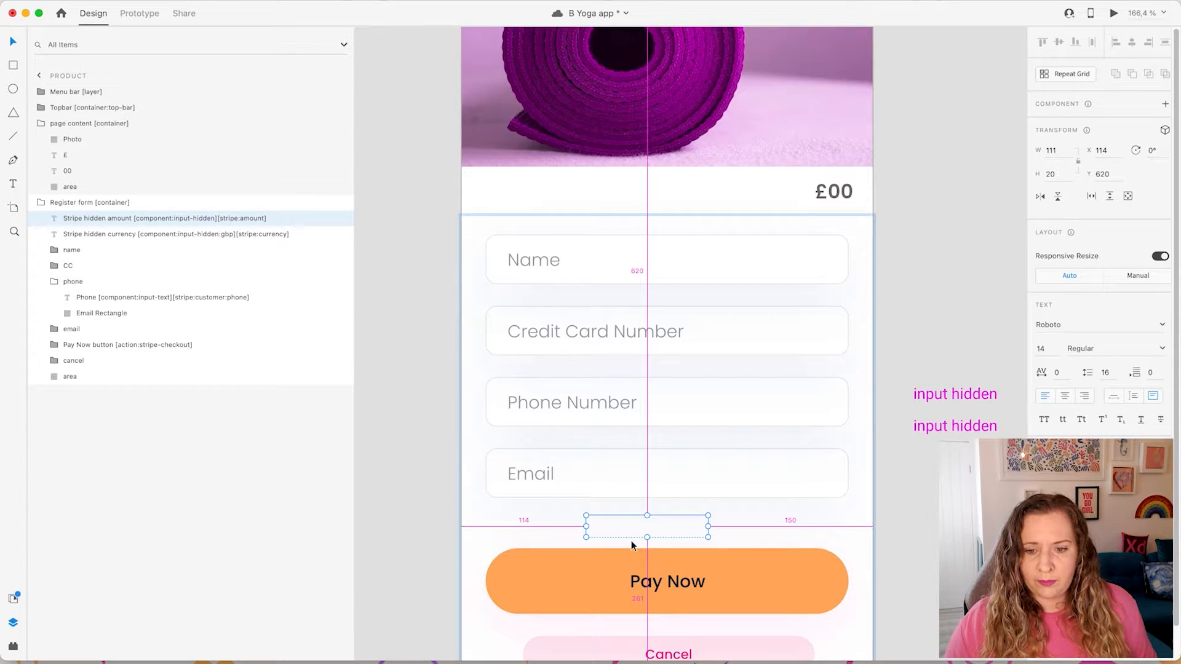
# - Move the Stripe hidden currency layer up to Y 620, level with the hidden amount layer
pyautogui.click(223, 236)
pyautogui.hotkey('shift', 'Up')
pyautogui.hotkey('shift', 'Up')
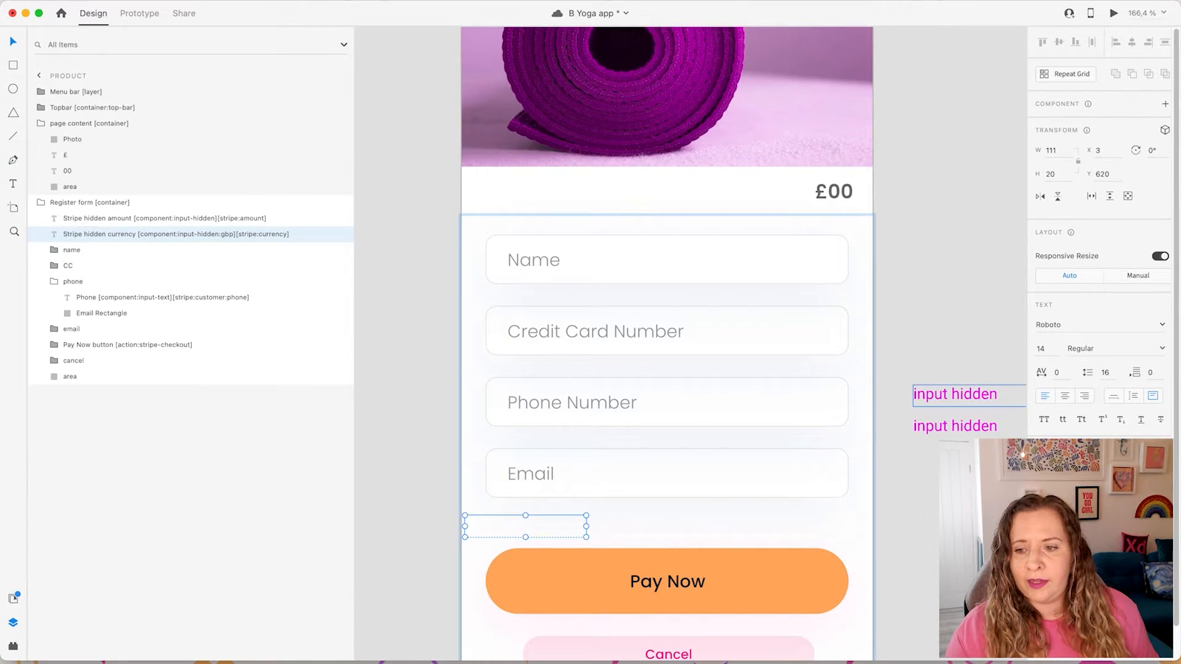
pyautogui.press('Escape')
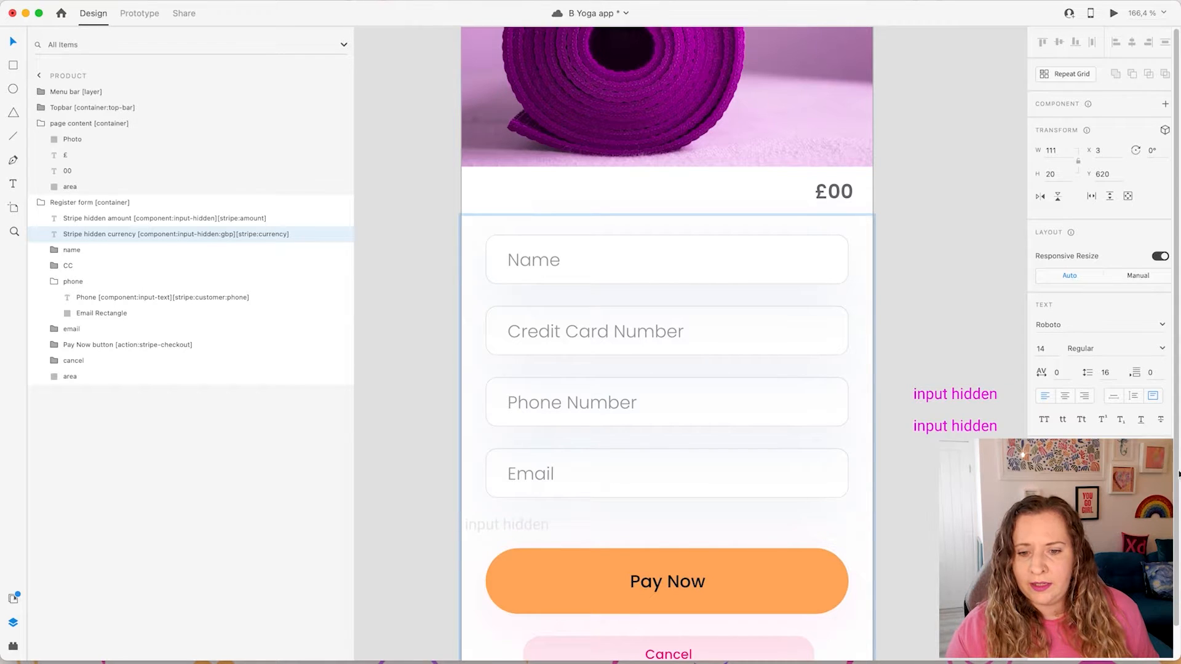
pyautogui.click(954, 394)
pyautogui.press('Escape')
pyautogui.click(954, 394)
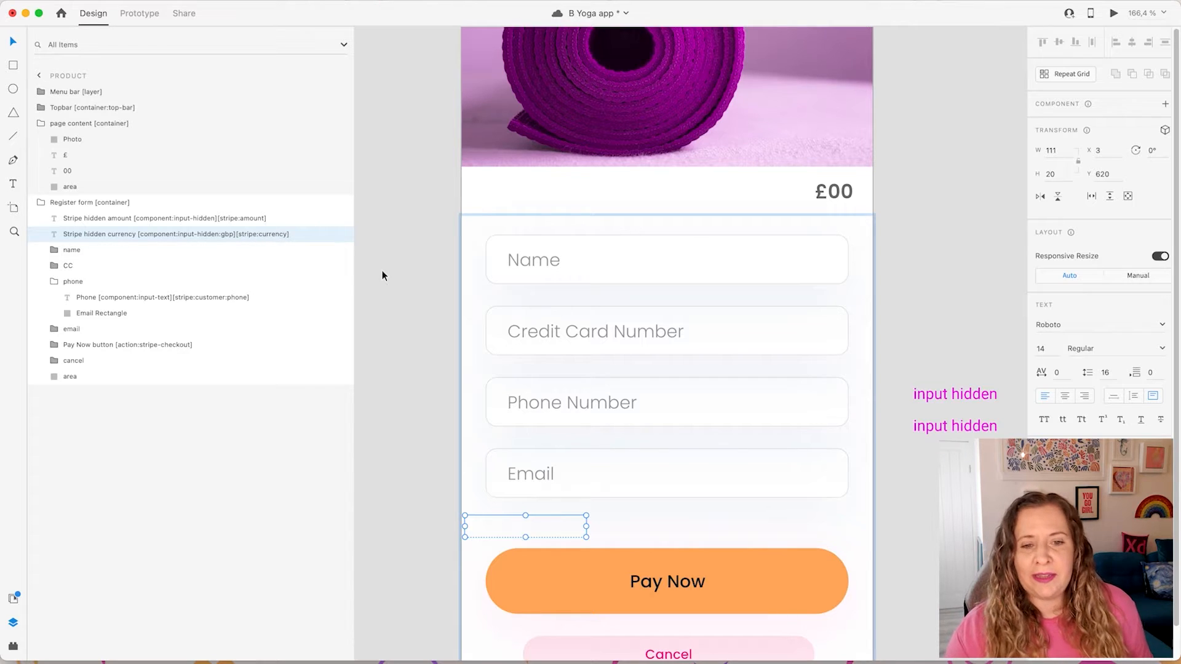
# - Try the currency code eur in the Stripe hidden currency layer's input-hidden tag and put gbp back
pyautogui.doubleClick(227, 235)
pyautogui.doubleClick(226, 235)
pyautogui.write('eur')
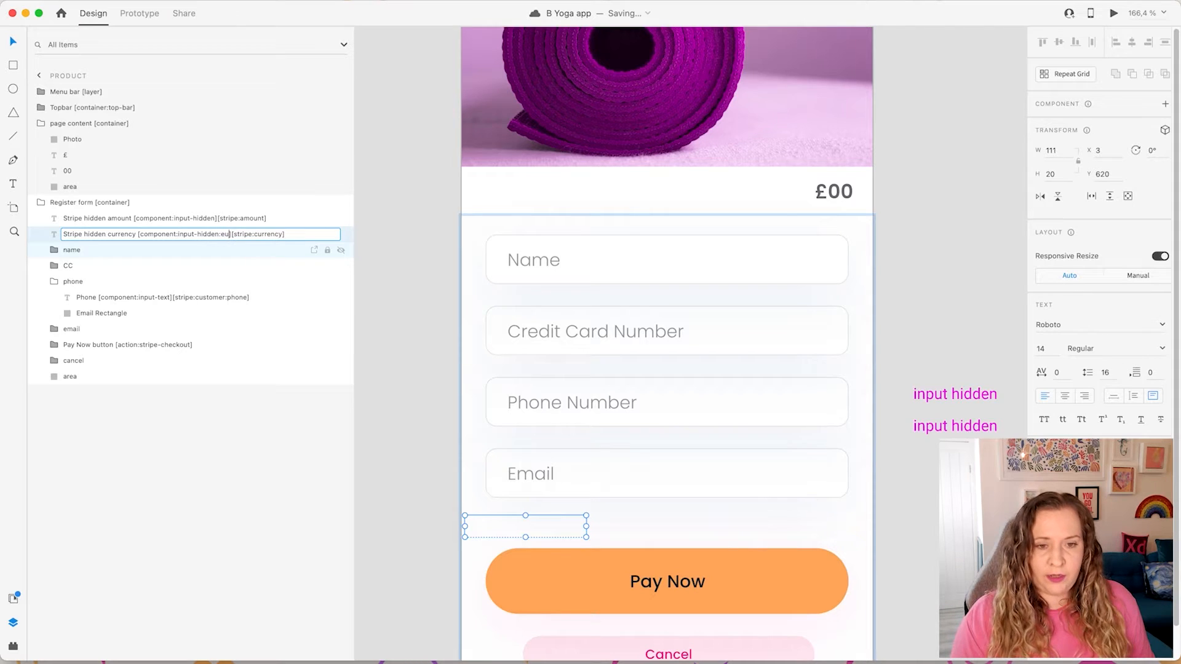
pyautogui.press('BackSpace')
pyautogui.press('BackSpace')
pyautogui.press('BackSpace')
pyautogui.write('gb')
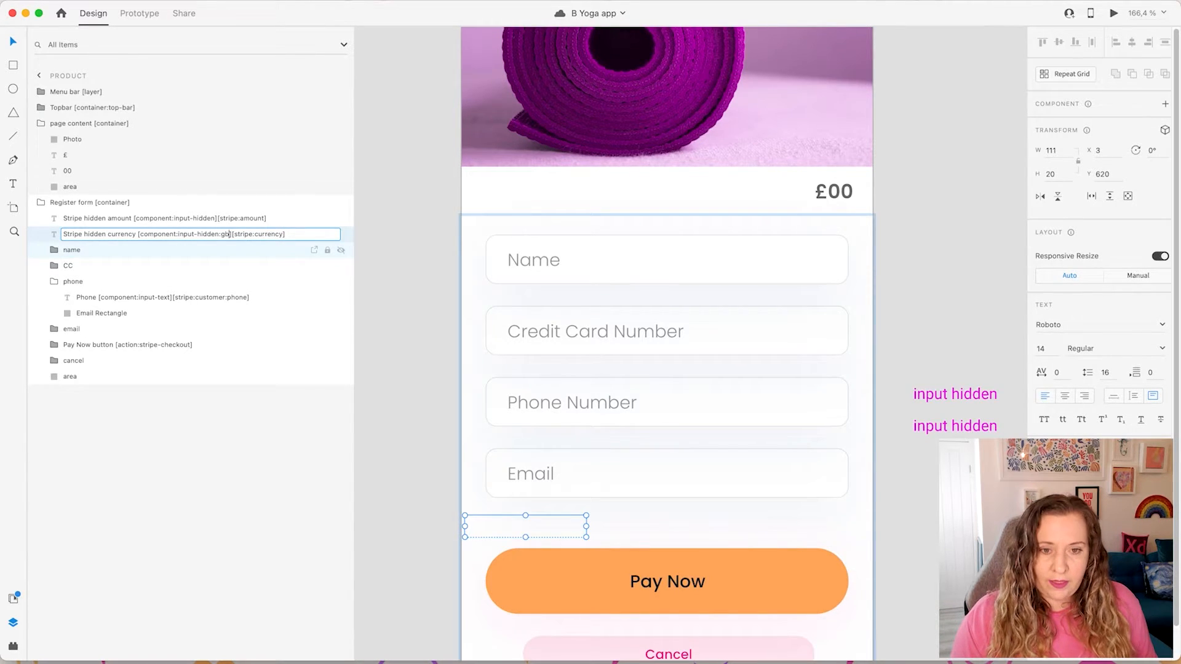
pyautogui.write('p')
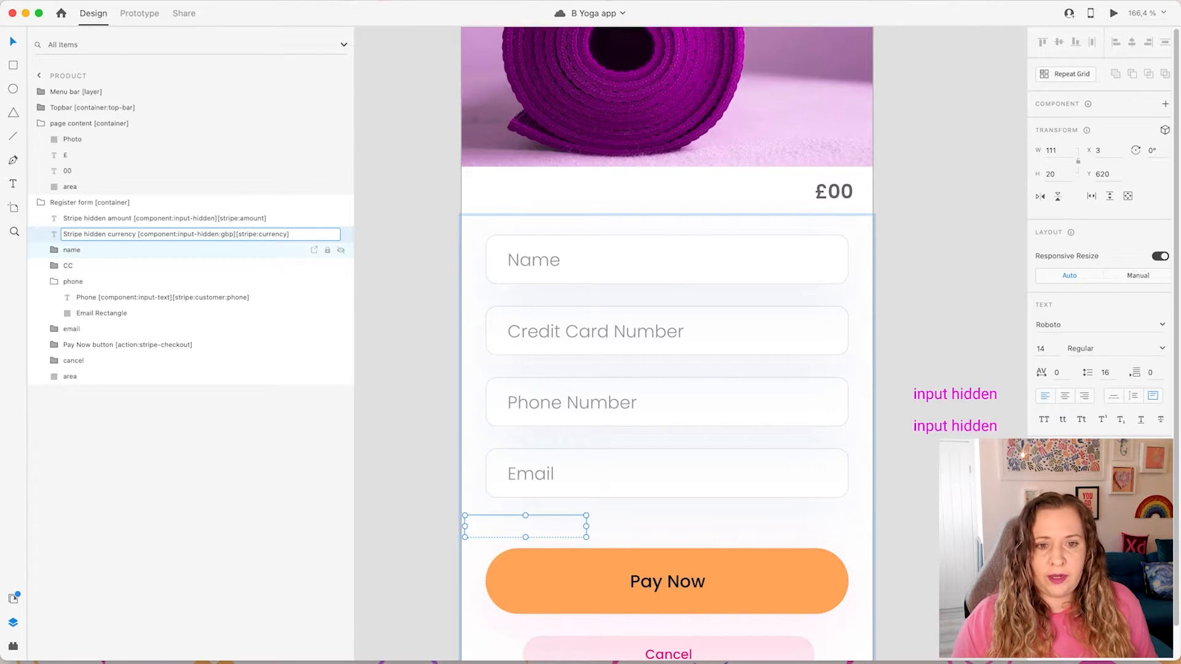
pyautogui.press('Return')
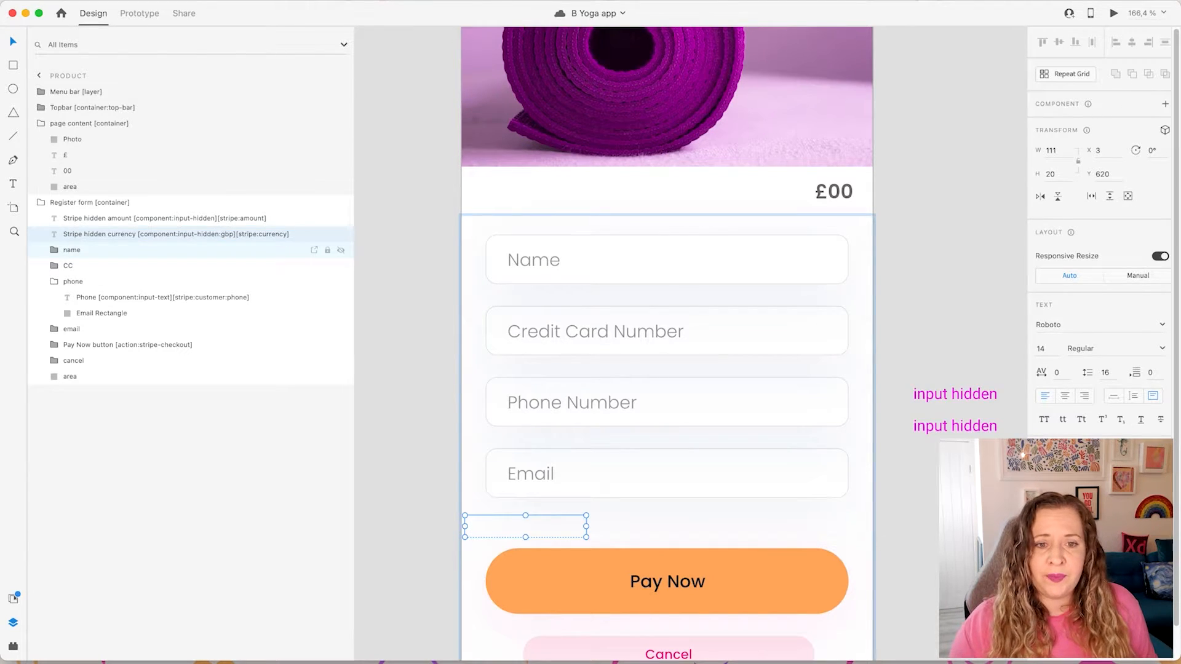
# - Compare the Register form's hidden amount and currency layers with the "input hidden" text on the pasteboard
pyautogui.click(201, 220)
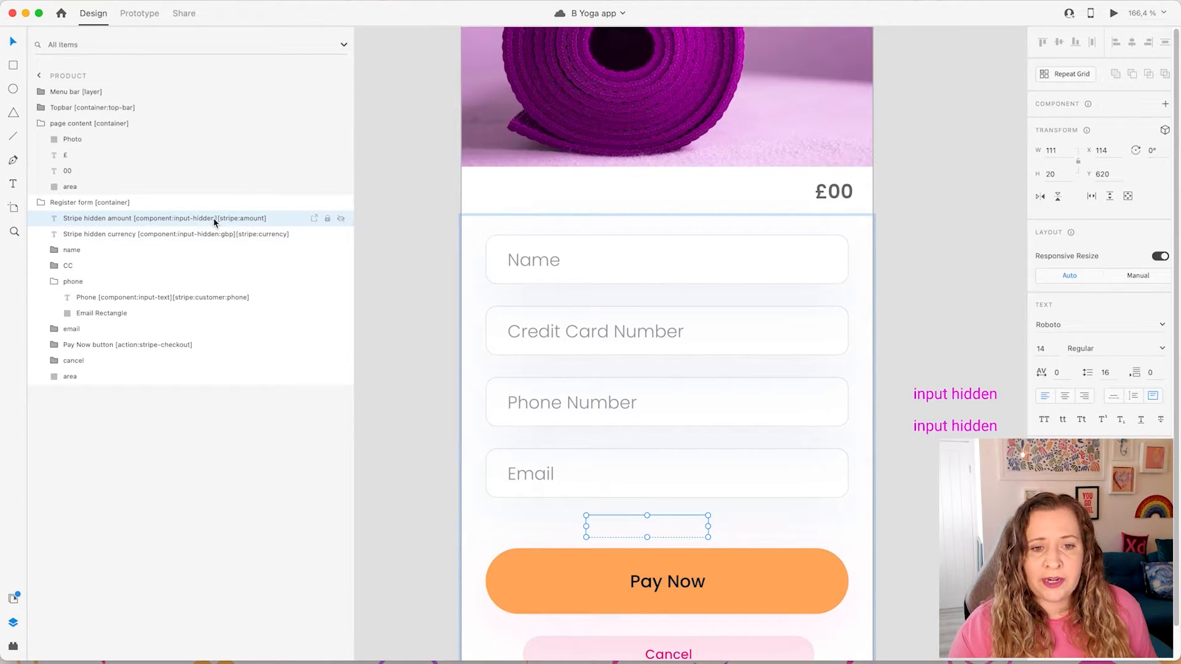
pyautogui.click(936, 400)
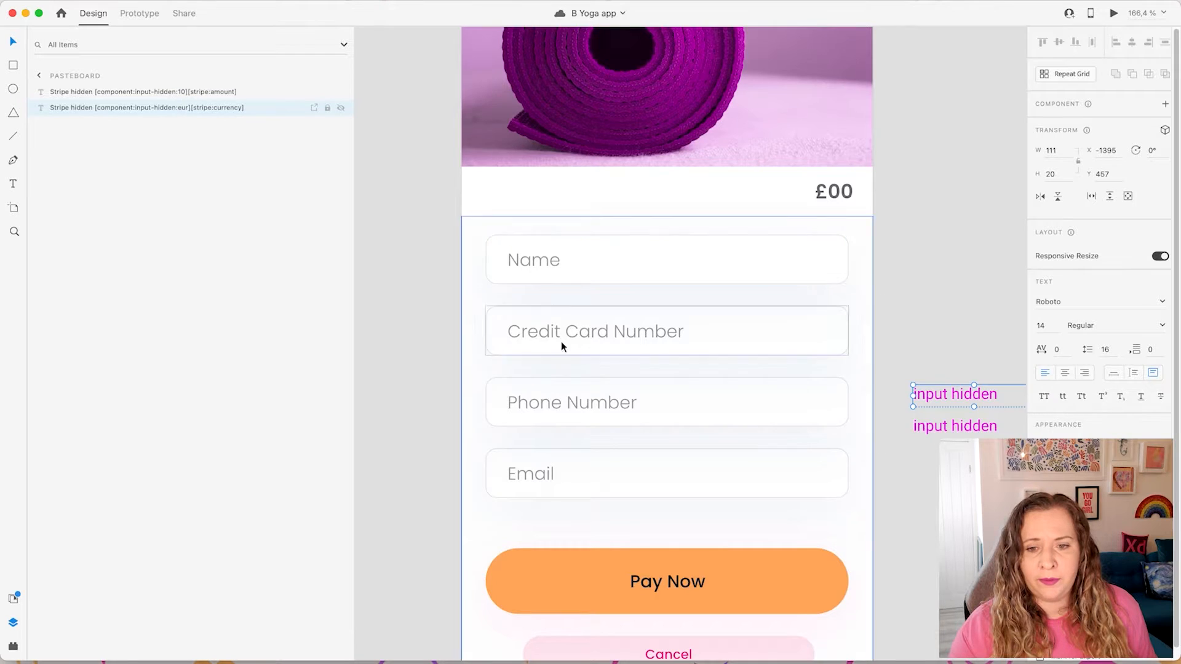
pyautogui.click(571, 405)
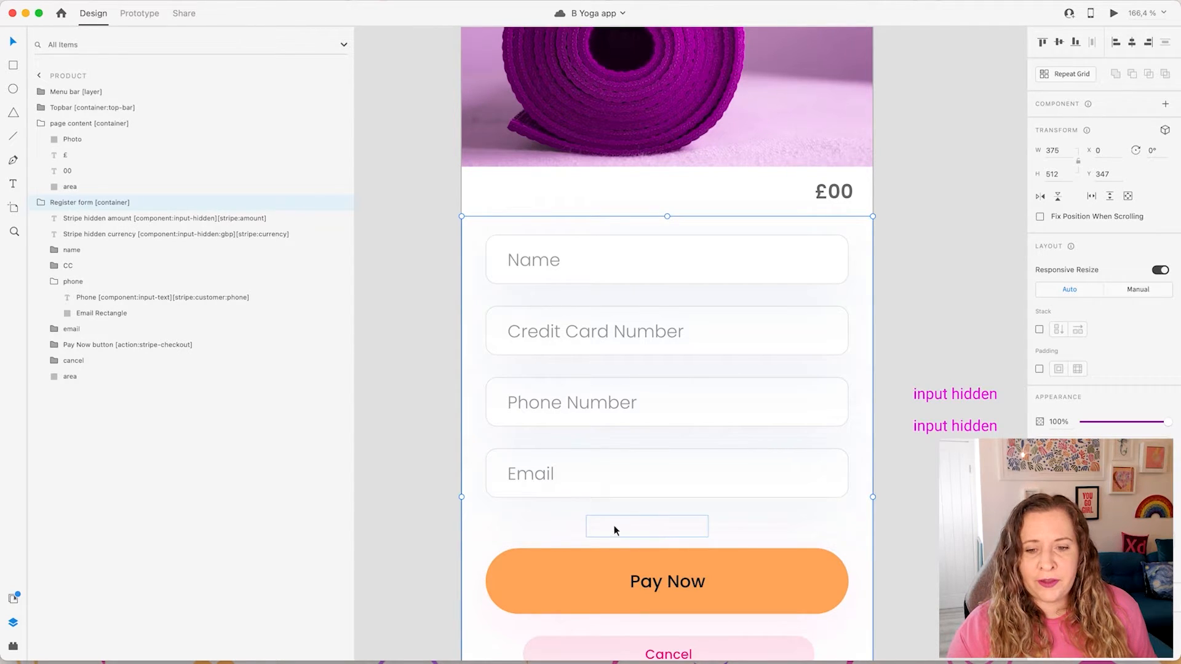
pyautogui.click(202, 222)
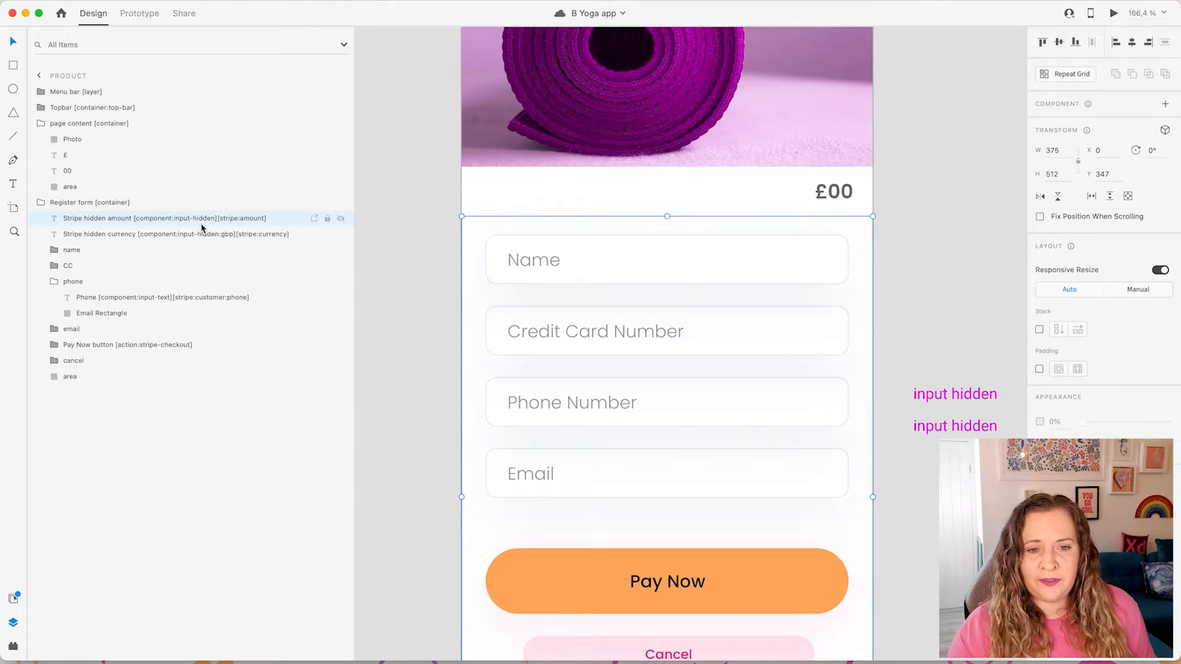
pyautogui.keyDown('shift'); pyautogui.click(200, 236); pyautogui.keyUp('shift')
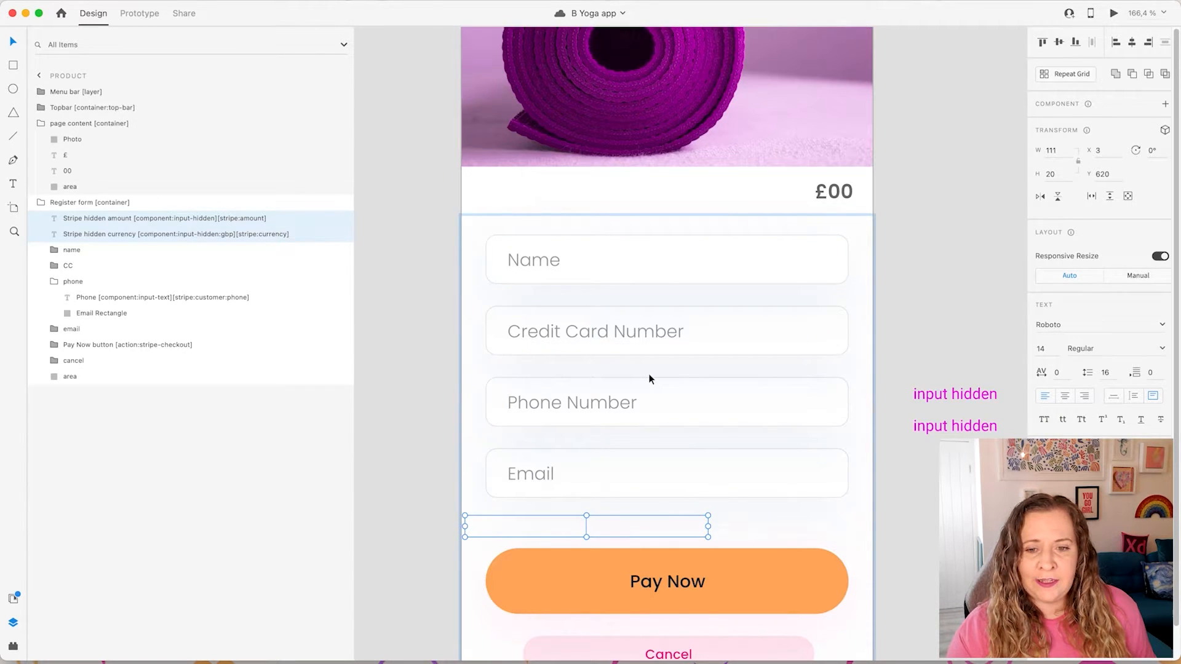
# - Expand the name and CC groups of the Register form and inspect the Name text layer's tags and its rectangle
pyautogui.scroll(-1, 561, 259)
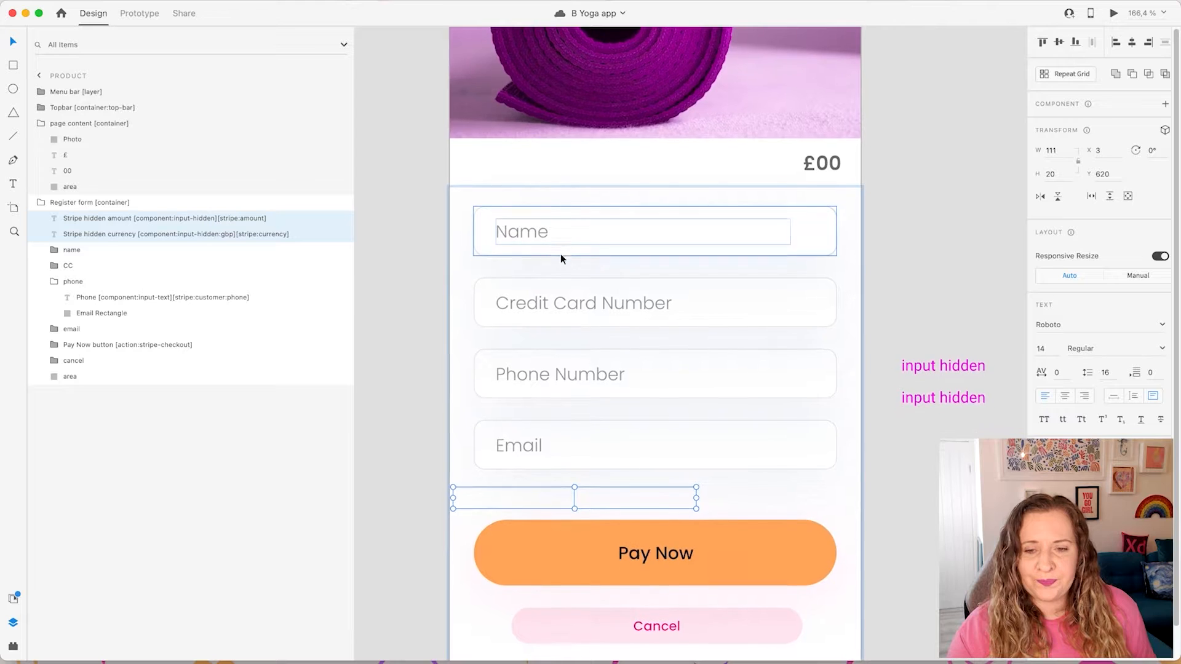
pyautogui.hscroll(1, 560, 255)
pyautogui.click(531, 246)
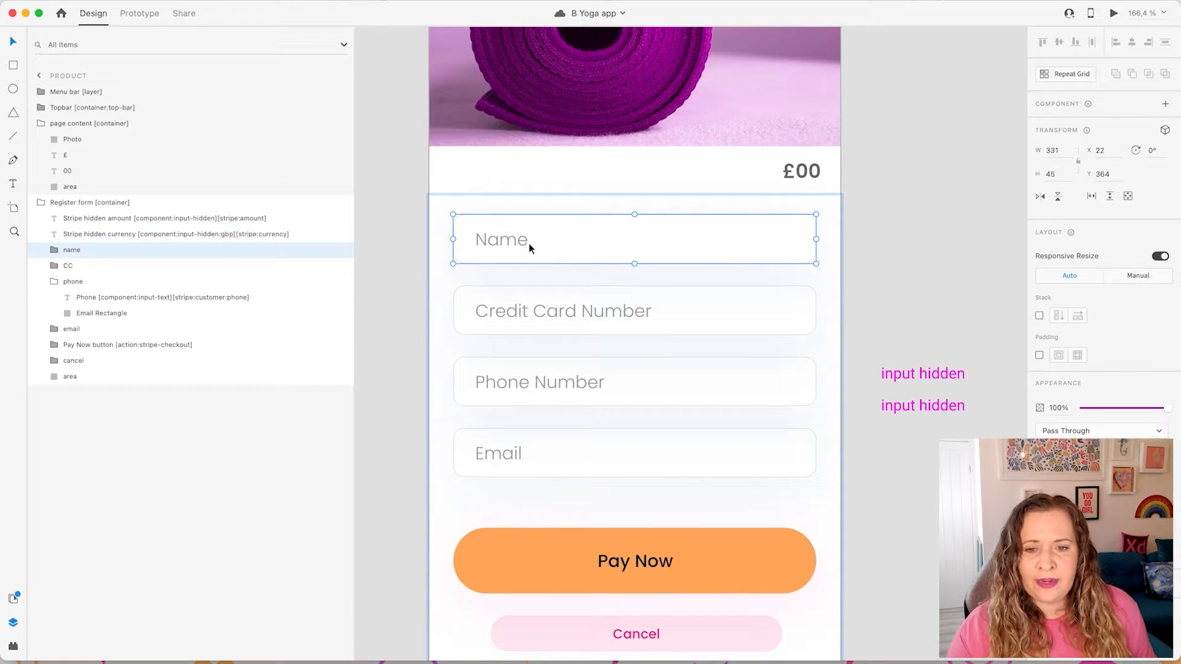
pyautogui.click(54, 250)
pyautogui.click(53, 300)
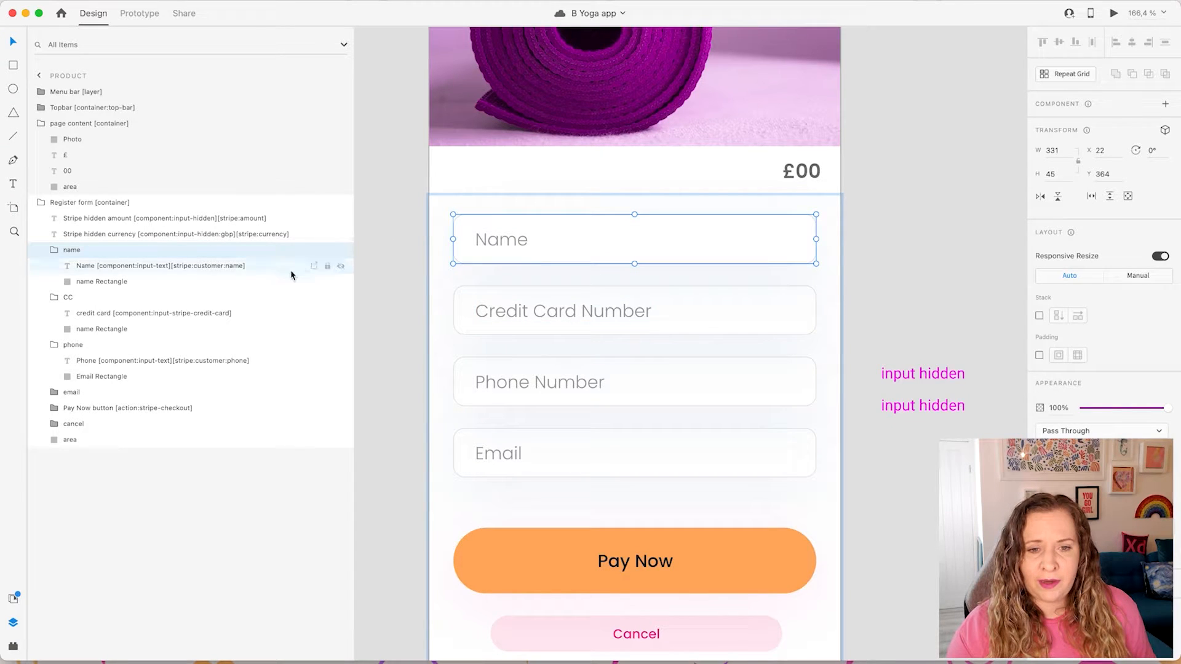
pyautogui.click(154, 284)
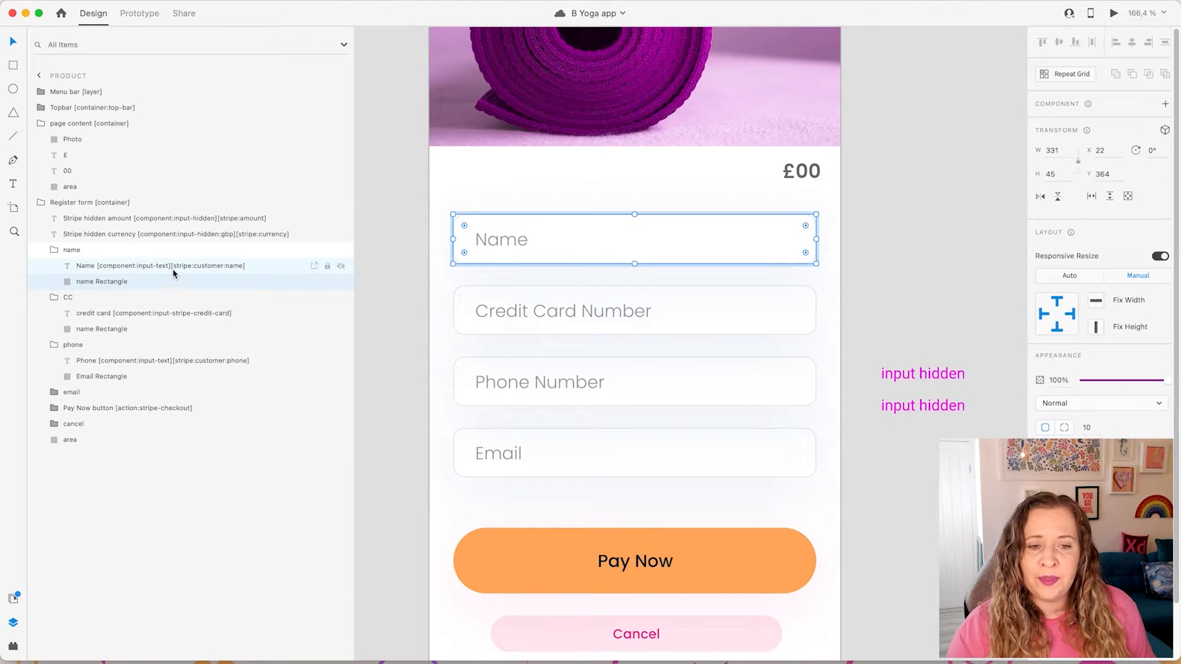
pyautogui.click(174, 272)
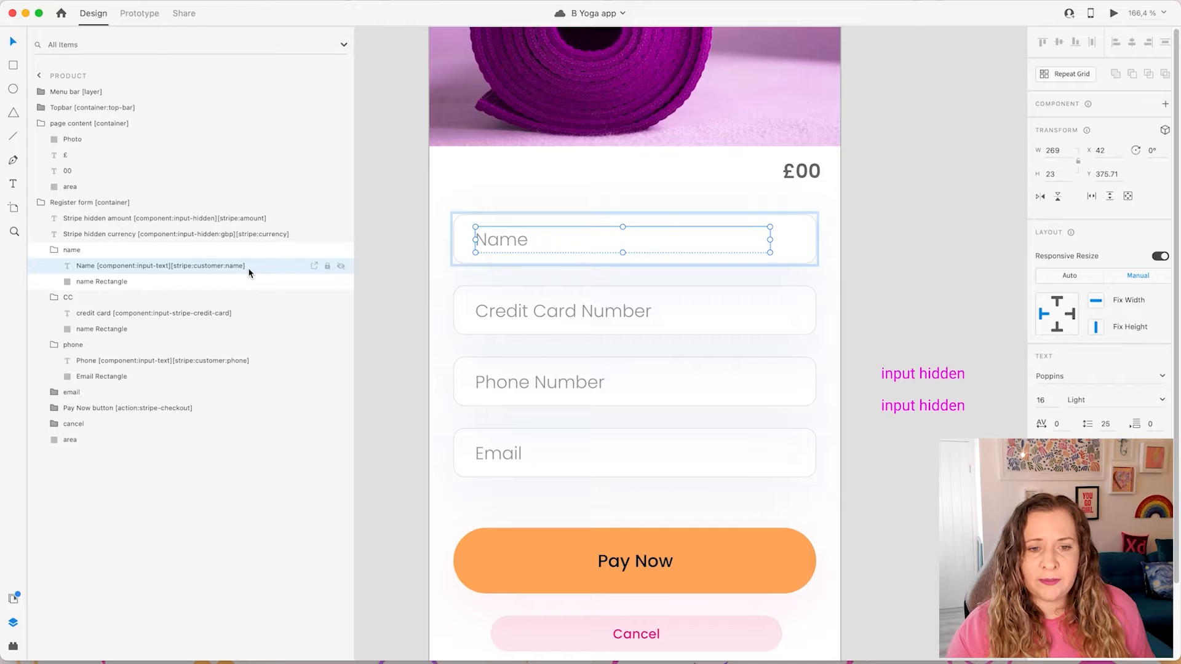
# - Switch to the Bravo Tags Master List in the browser and check the Payments table's customer name and credit card tags against the design
pyautogui.hotkey('ctrl', 'Left')
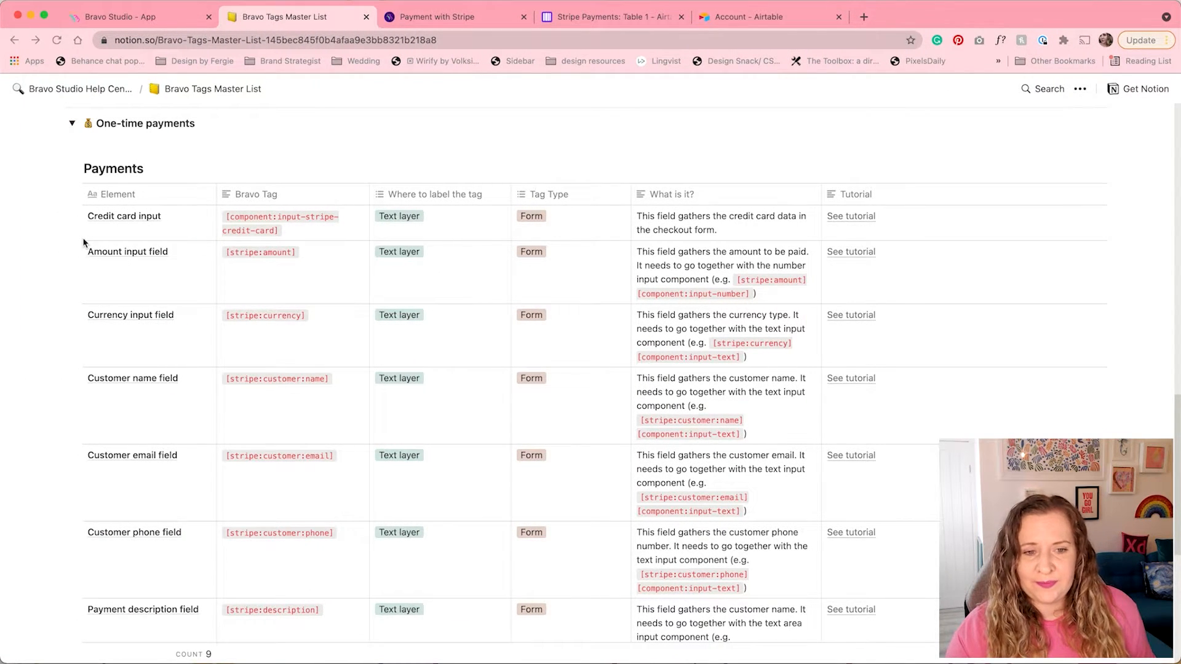
pyautogui.scroll(-3, 84, 241)
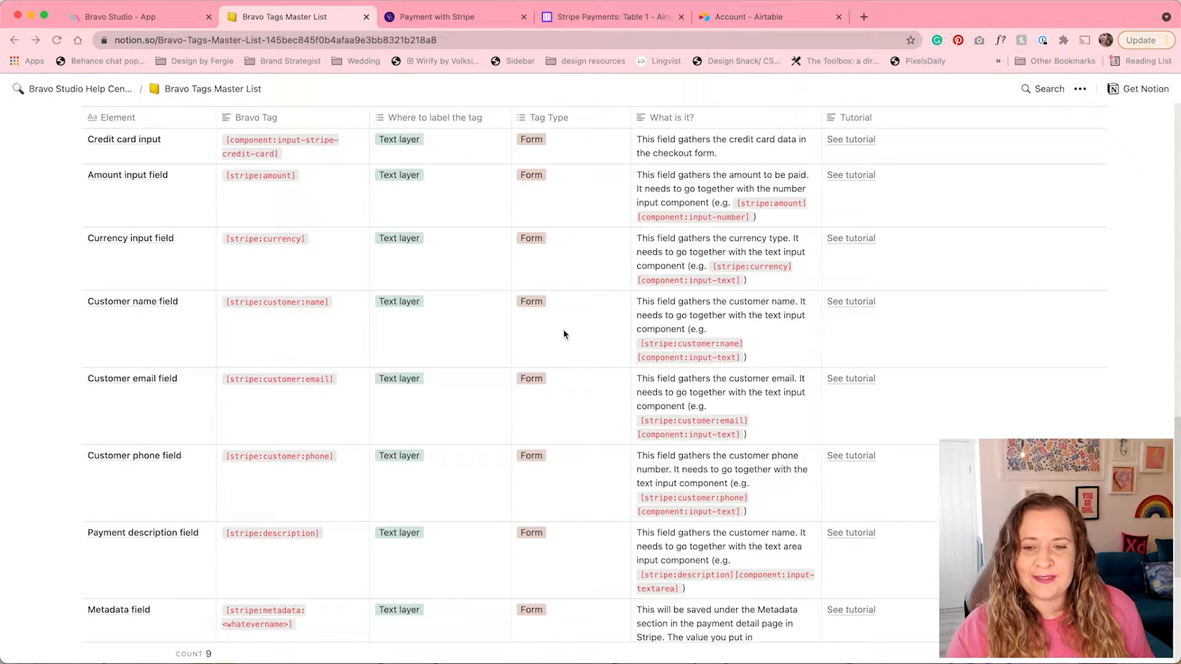
pyautogui.hotkey('ctrl', 'Right')
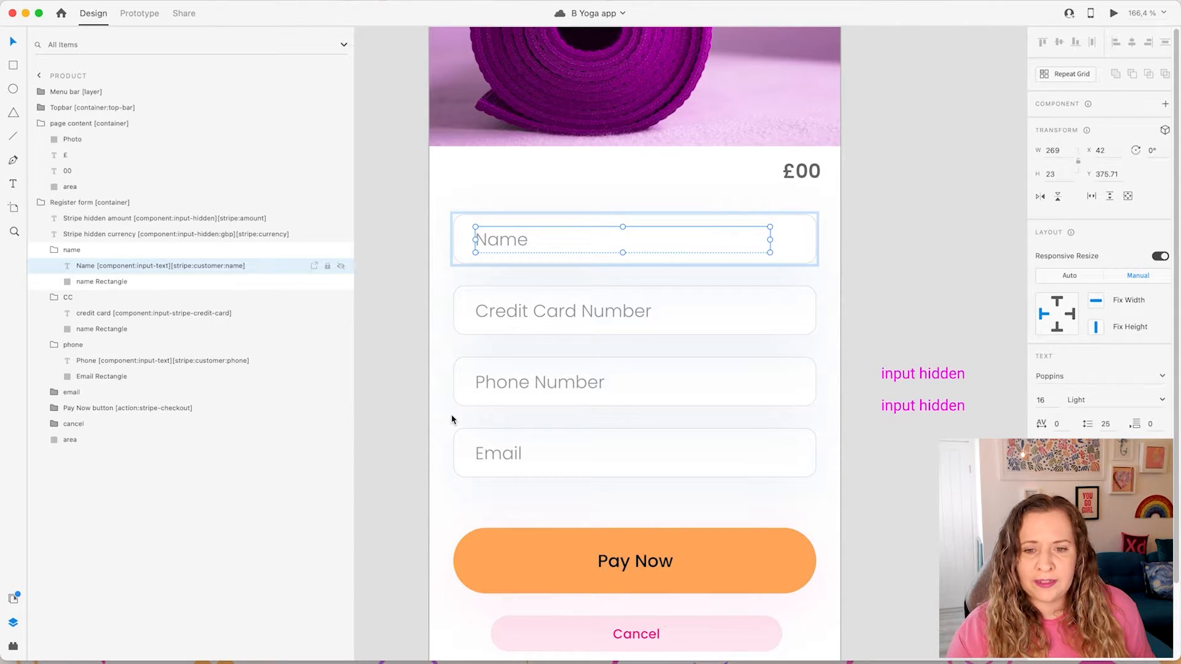
pyautogui.hotkey('ctrl', 'Left')
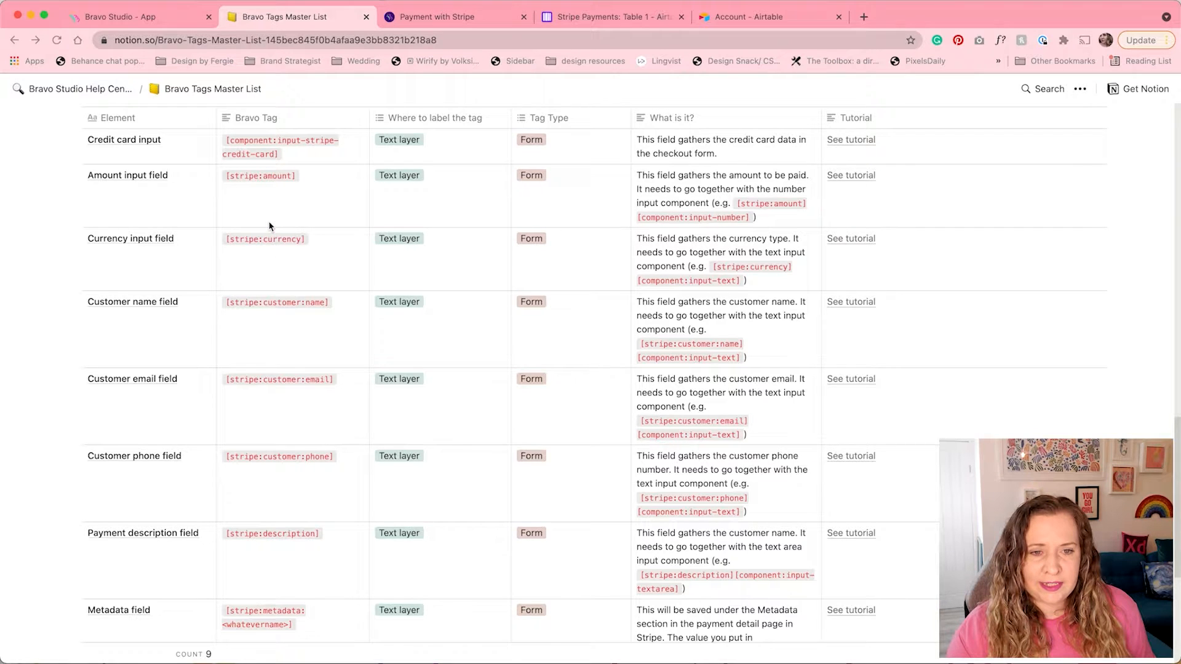
pyautogui.scroll(1, 268, 226)
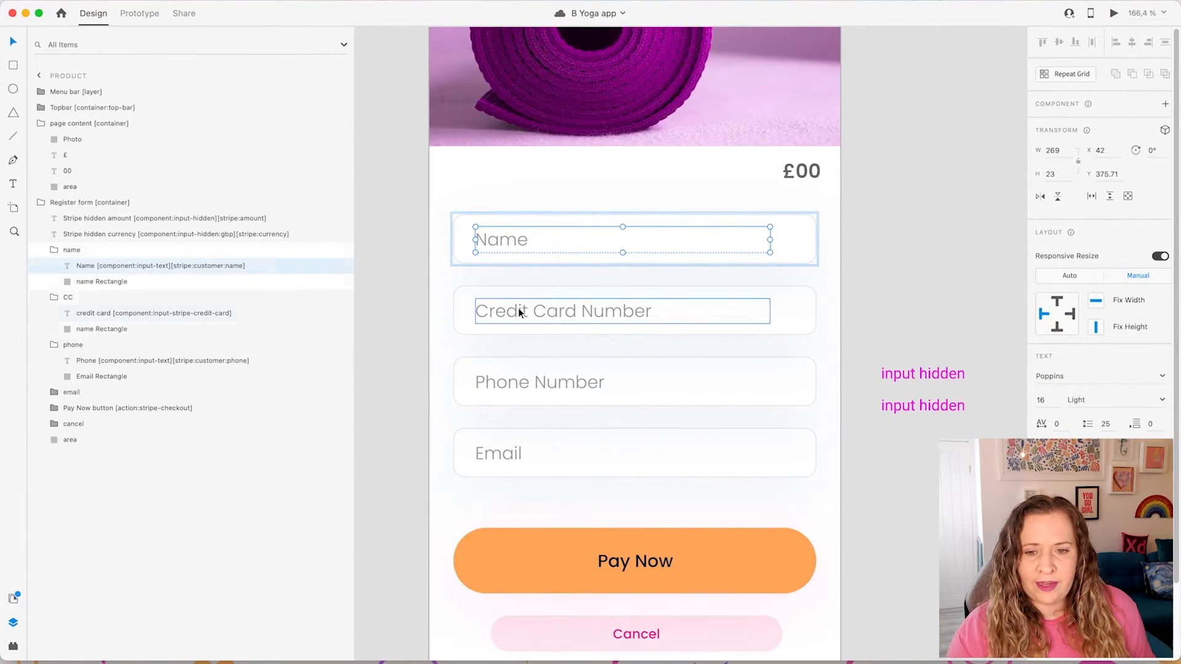
# - In Adobe XD, inspect the tags on the Credit Card Number, Phone Number and Email text layers of the Register form
pyautogui.click(519, 311)
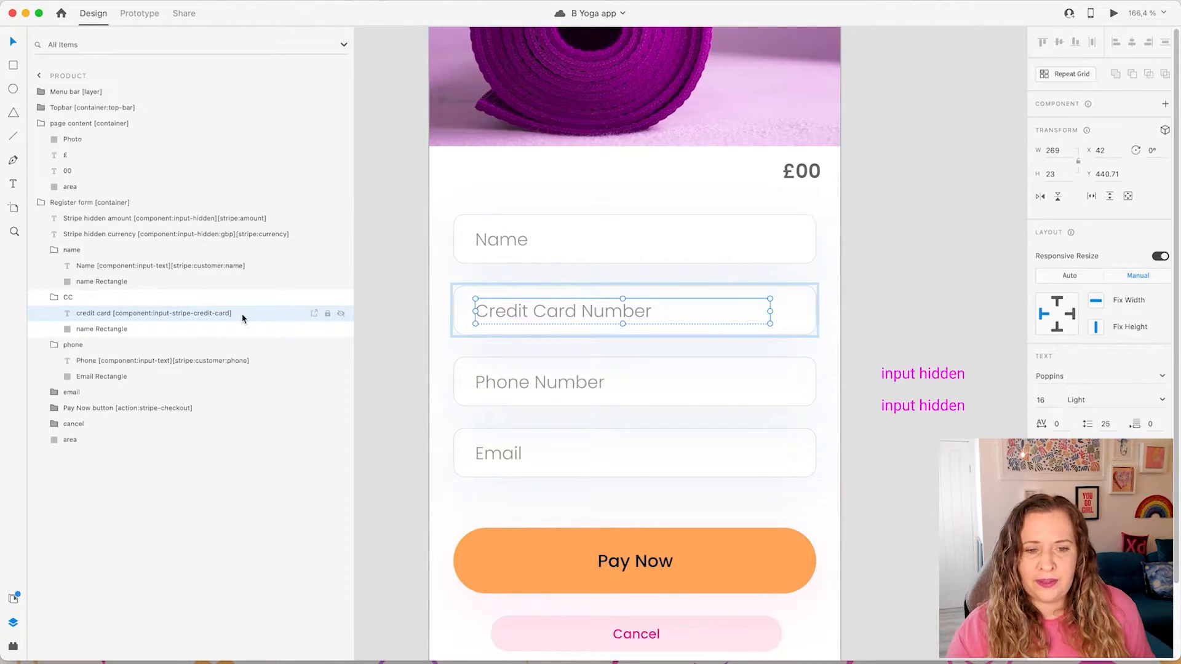
pyautogui.press('Escape')
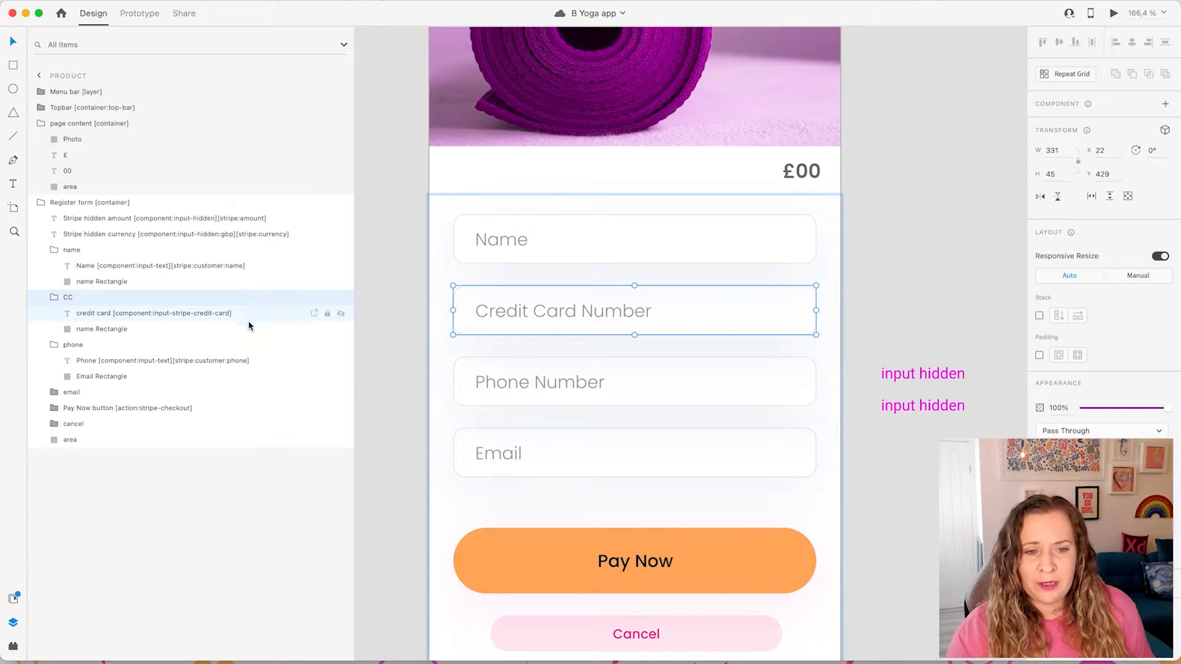
pyautogui.click(247, 331)
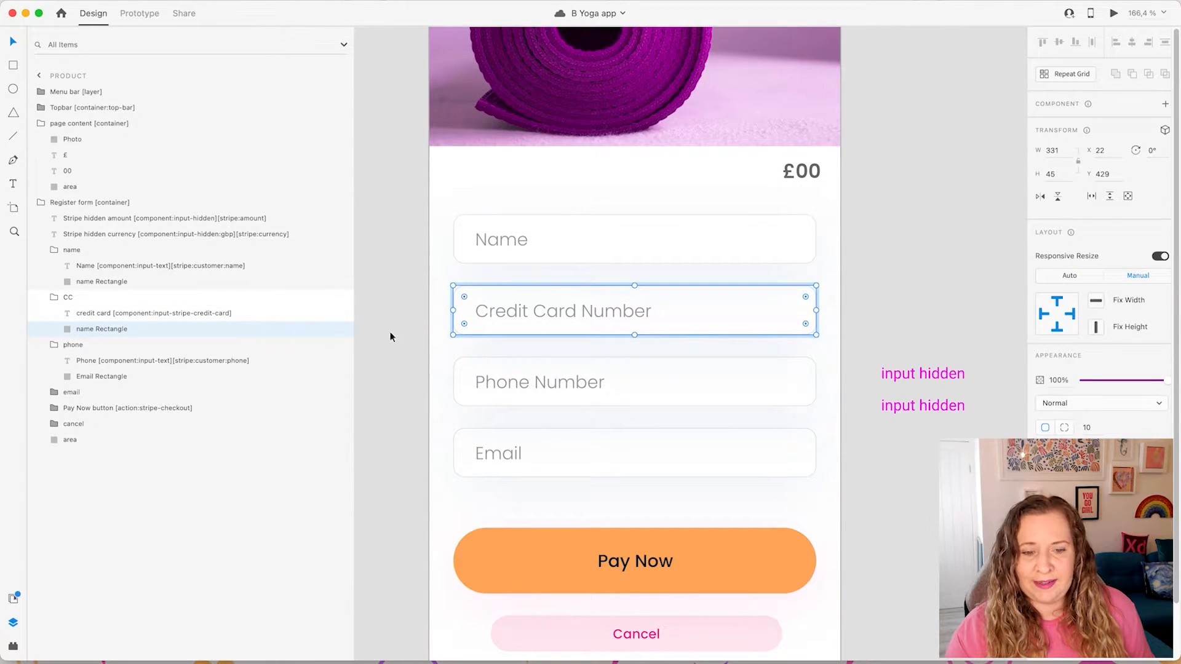
pyautogui.click(501, 380)
pyautogui.doubleClick(501, 380)
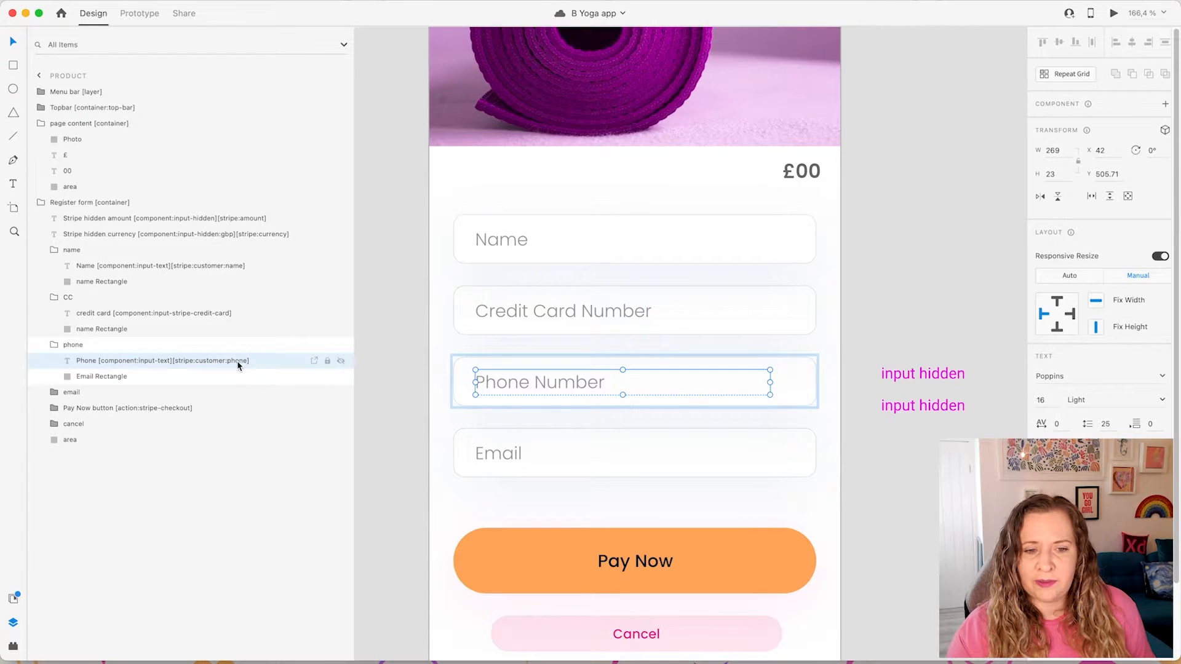
pyautogui.doubleClick(524, 453)
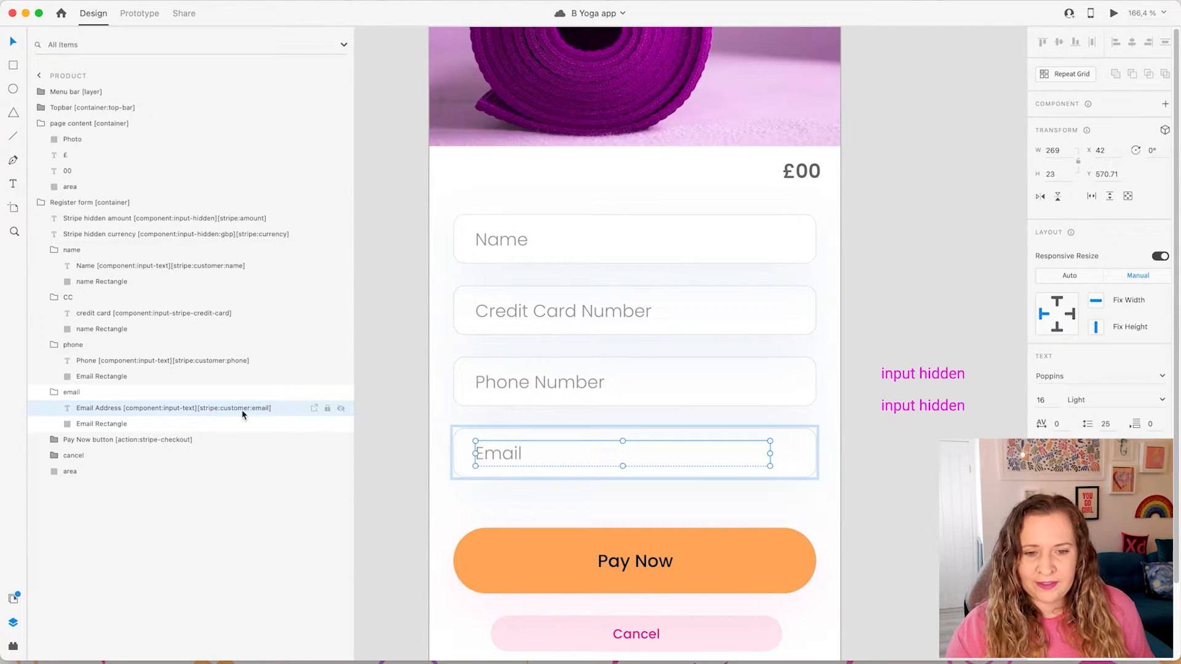
# - Go back to the Bravo Tags Master List and review the remaining Stripe payment field tags before returning to Adobe XD
pyautogui.hotkey('ctrl', 'Left')
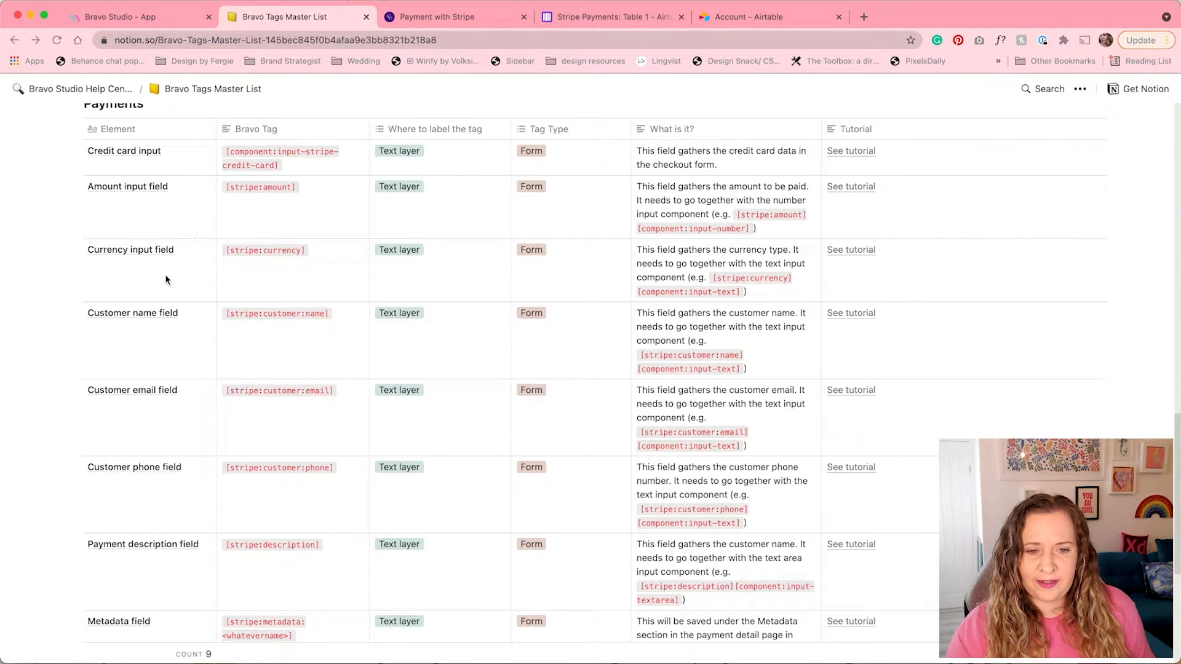
pyautogui.scroll(-1, 68, 346)
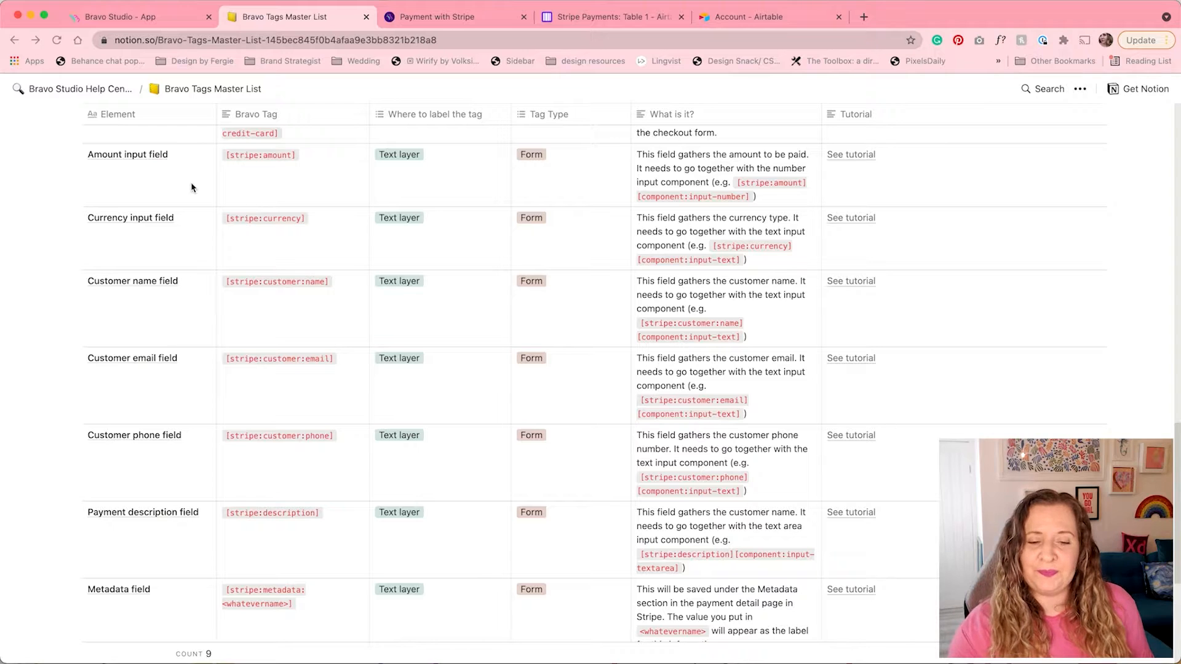
pyautogui.hscroll(5, 191, 188)
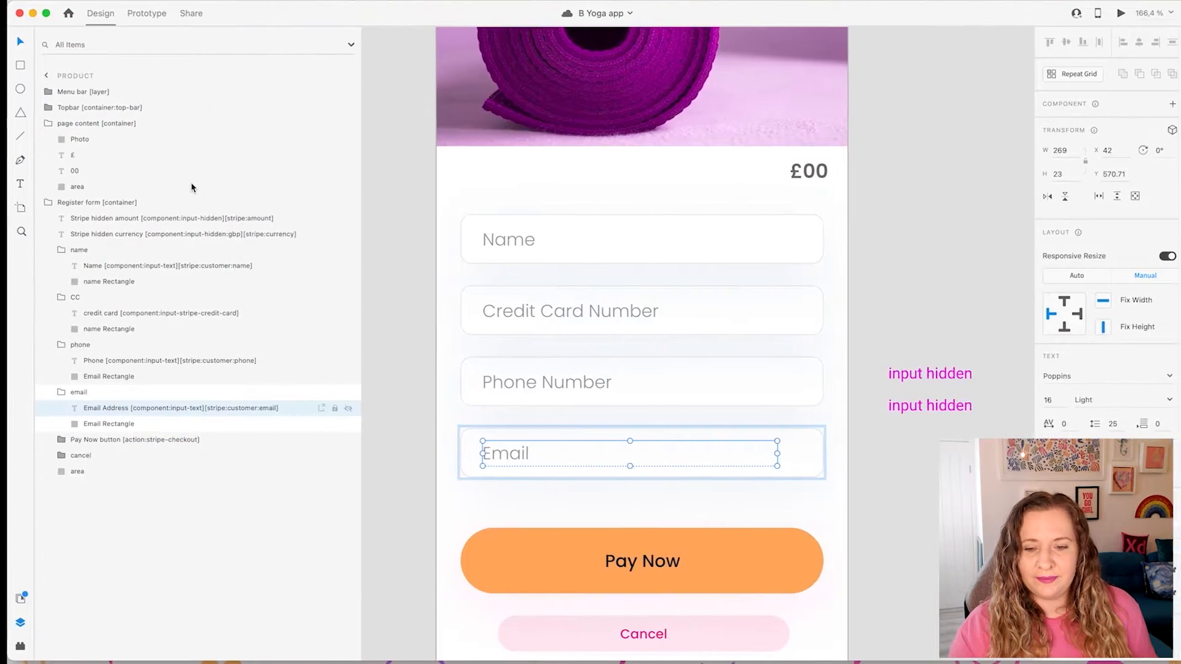
# - Inspect the Pay Now button group on the Product artboard, including its stripe-checkout action tag and the layers inside it
pyautogui.click(399, 369)
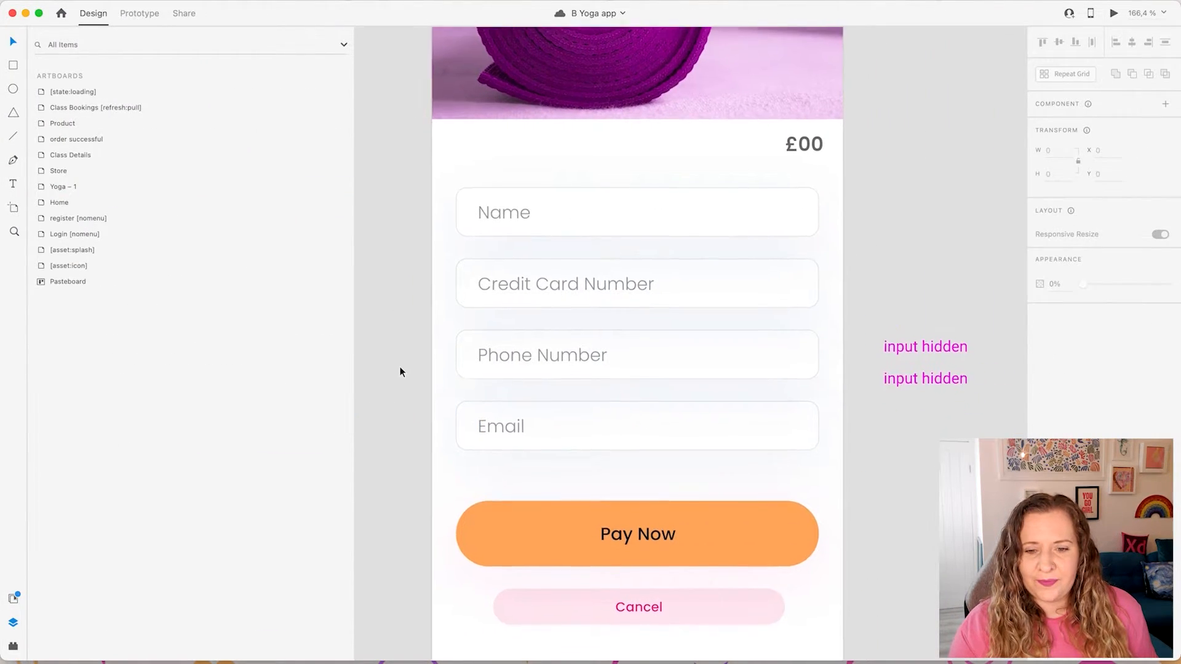
pyautogui.scroll(-3, 400, 371)
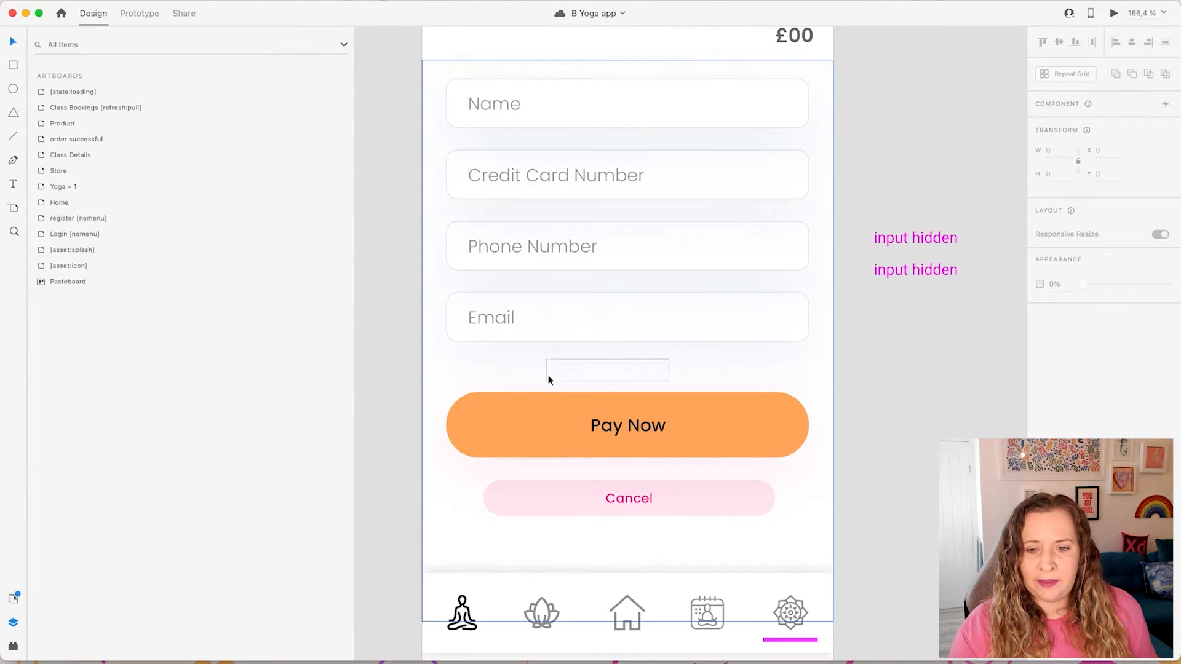
pyautogui.click(543, 416)
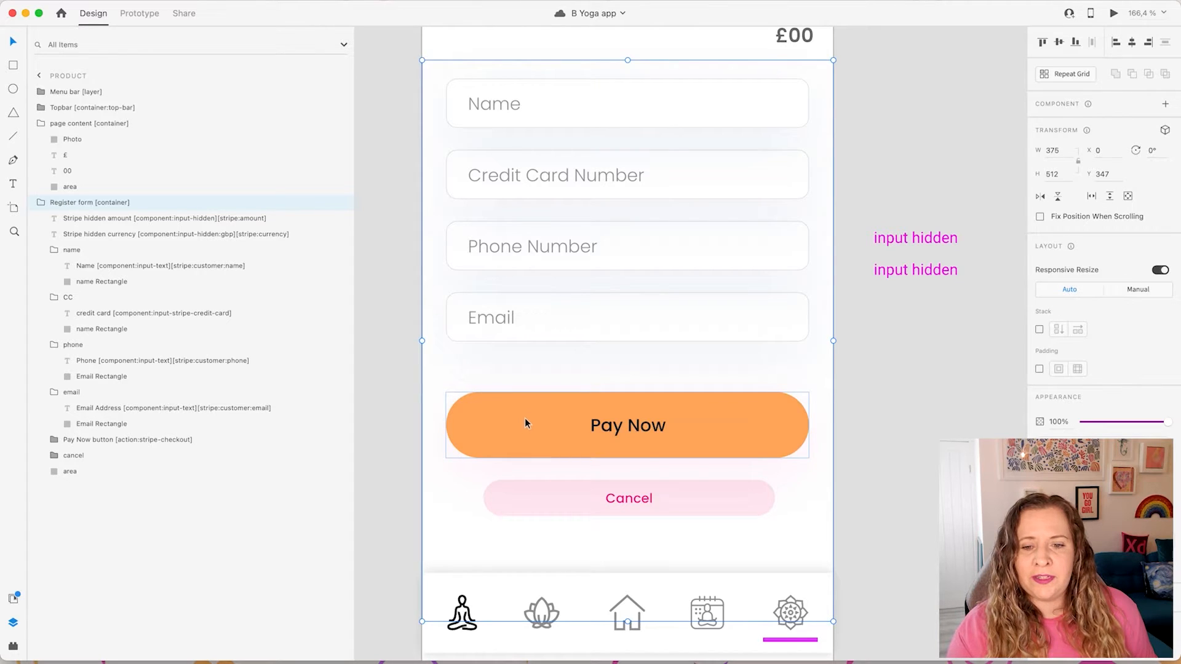
pyautogui.scroll(-5, 525, 416)
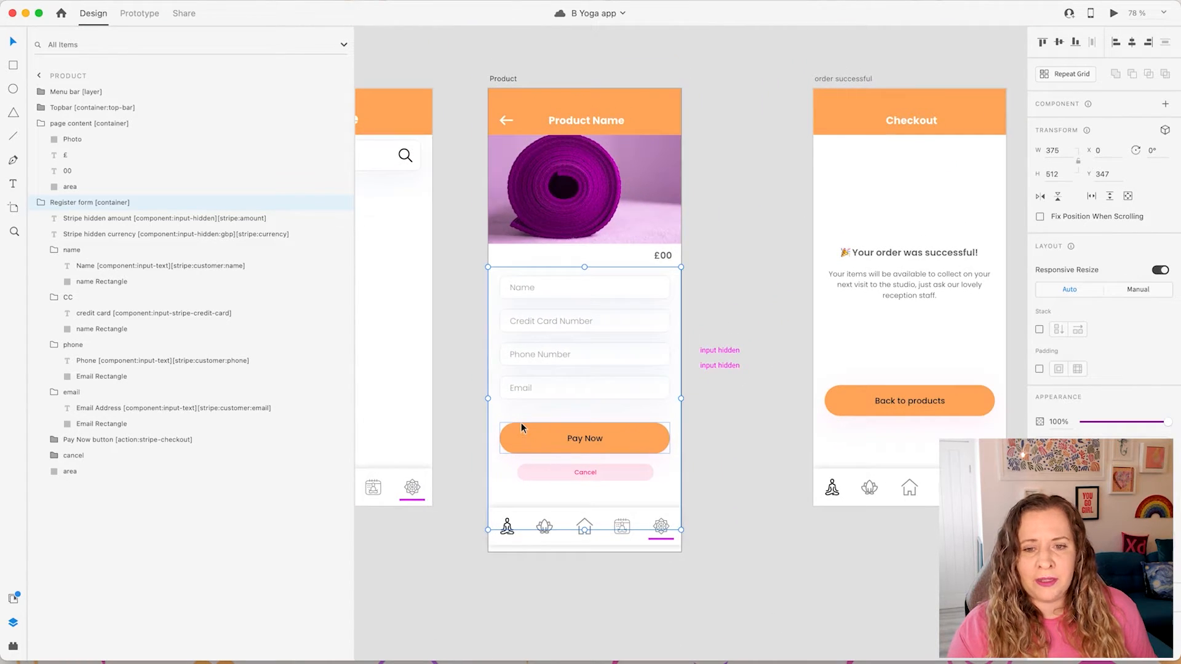
pyautogui.click(773, 267)
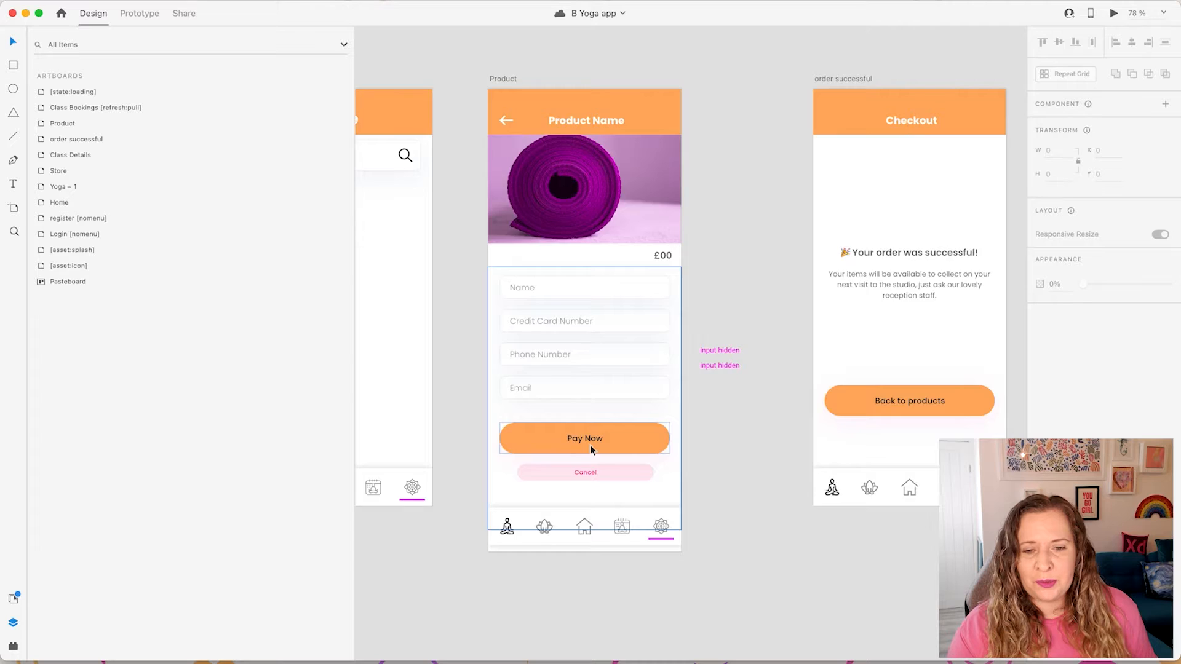
pyautogui.scroll(5, 589, 444)
pyautogui.scroll(1, 608, 433)
pyautogui.click(607, 432)
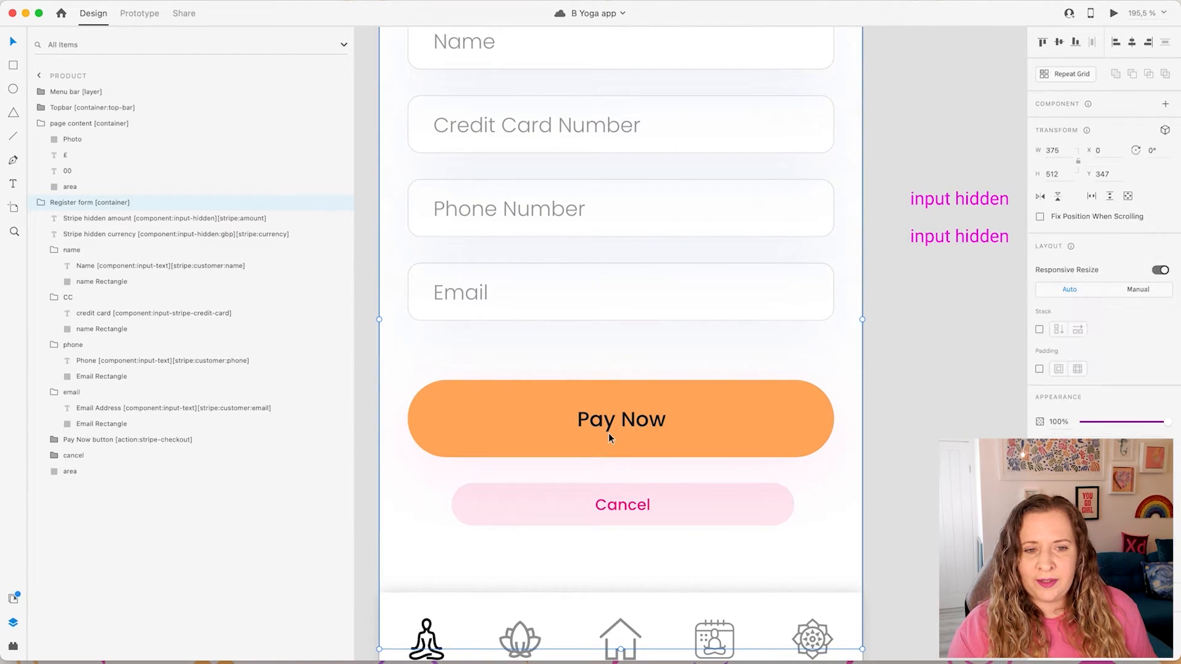
pyautogui.click(200, 221)
pyautogui.click(455, 427)
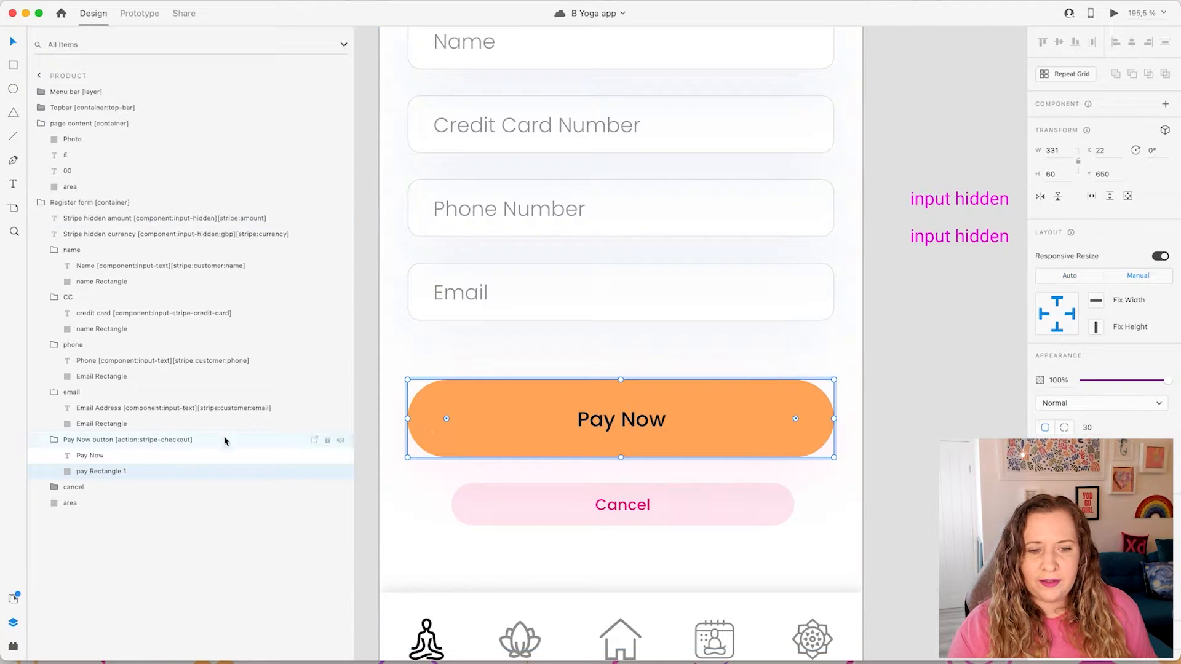
pyautogui.click(123, 443)
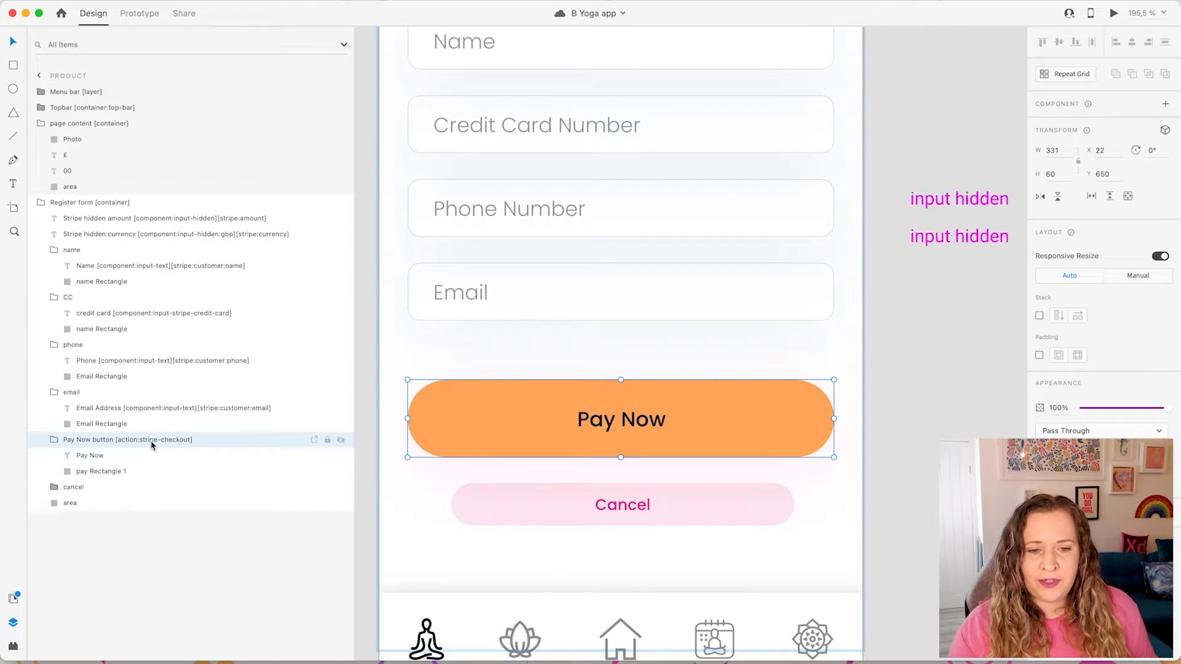
# - Switch to the Bravo Tags Master List in the browser, review the Checkout action tag's entry, and return to Adobe XD
pyautogui.press('super+Tab')
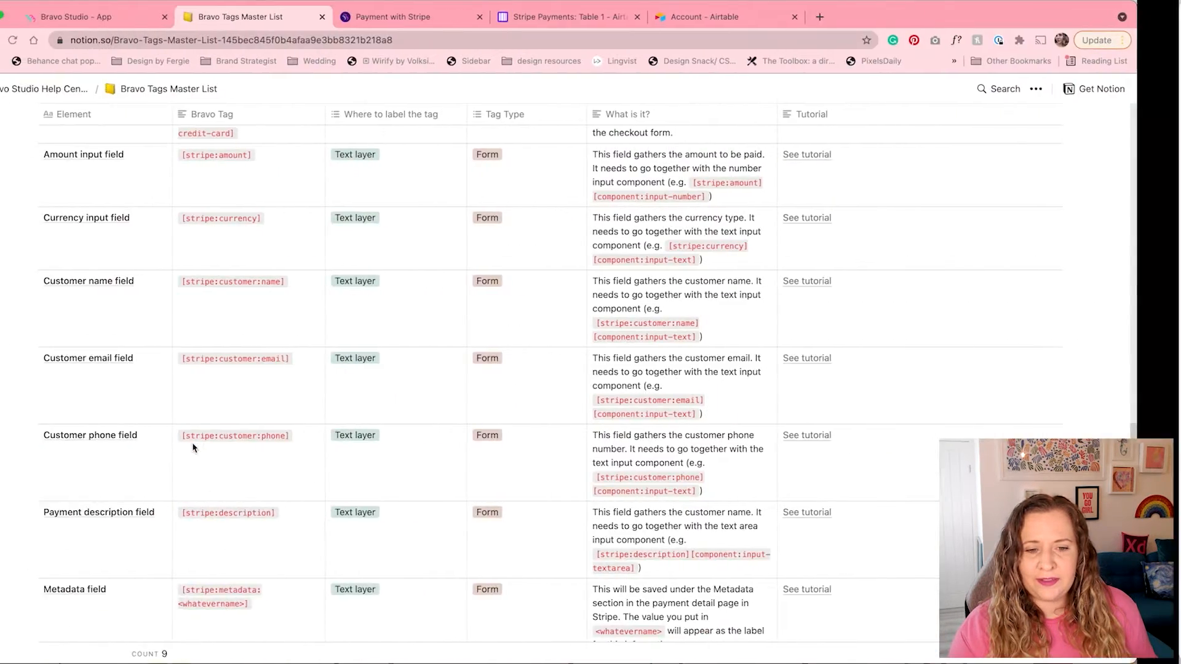
pyautogui.scroll(2, 209, 403)
pyautogui.scroll(-4, 208, 403)
pyautogui.scroll(-3, 208, 403)
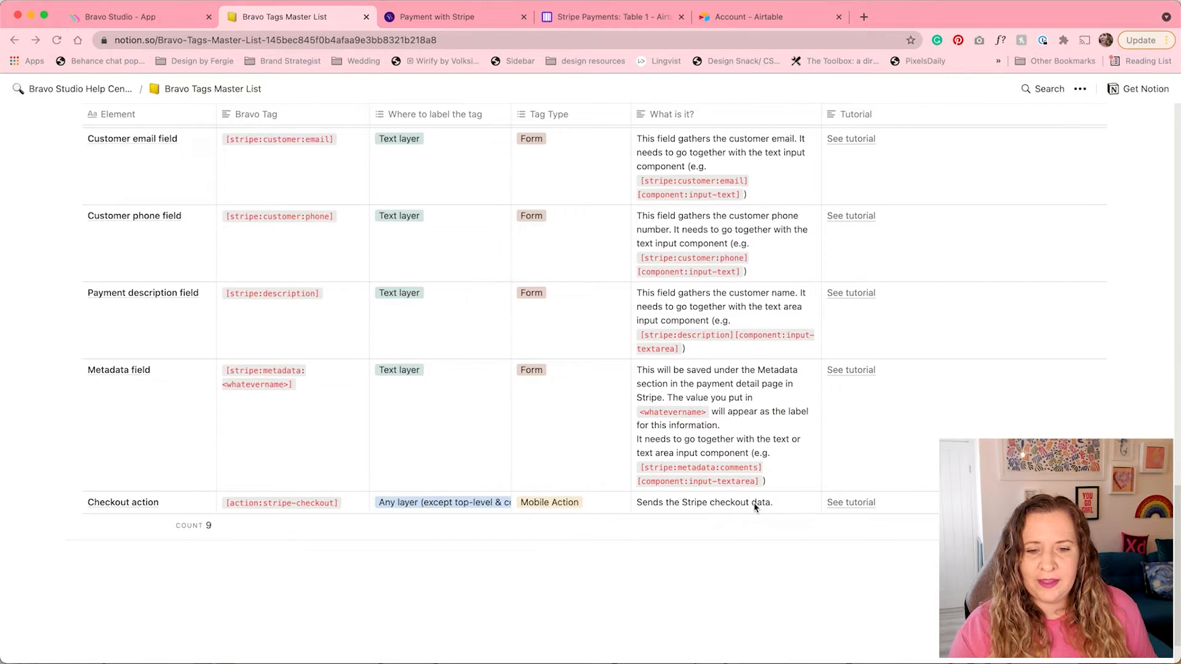
pyautogui.hotkey('ctrl', 'Right')
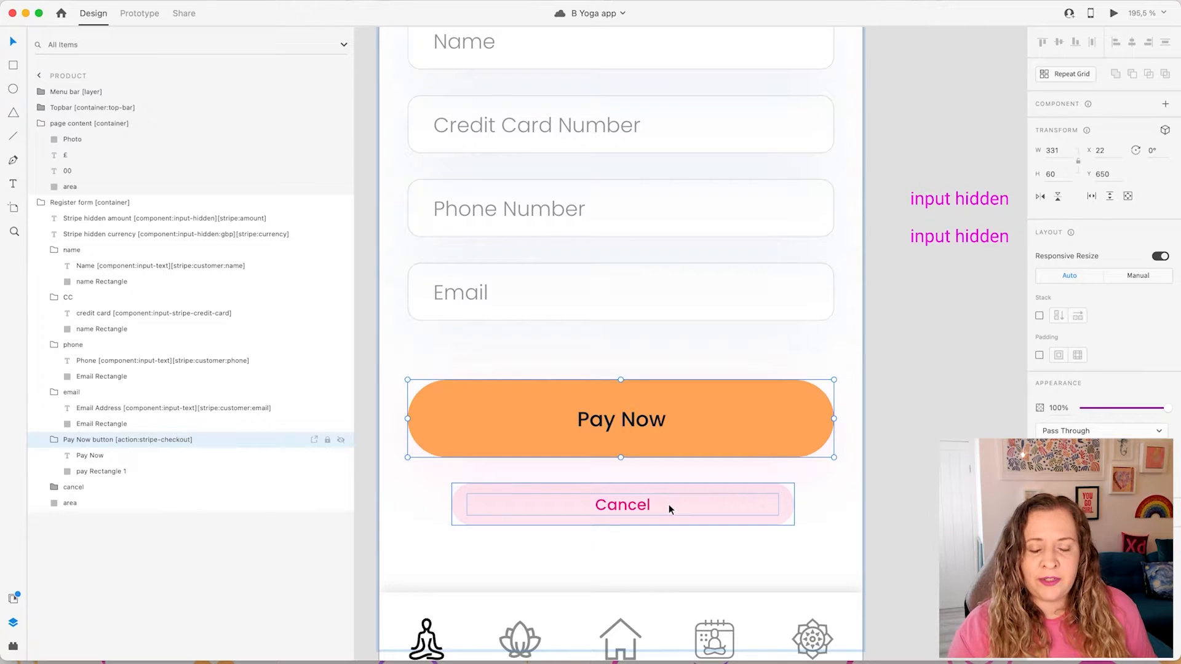
# - Inspect the order successful artboard and the layers inside its Back button group
pyautogui.scroll(-6, 669, 504)
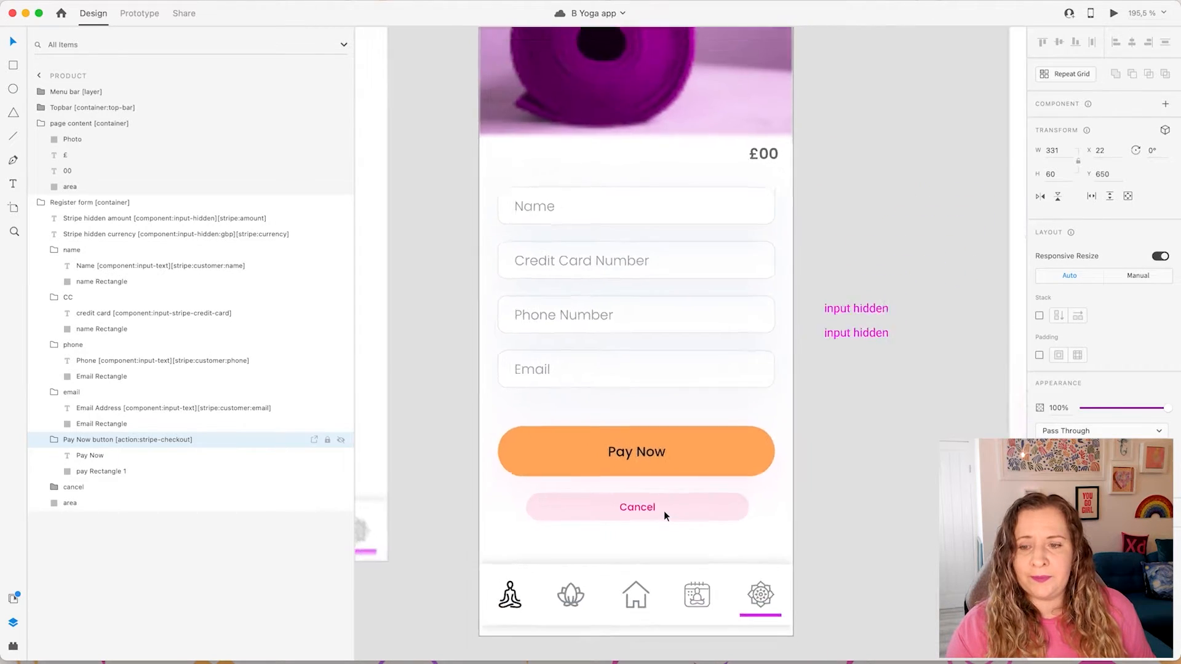
pyautogui.hscroll(5, 663, 510)
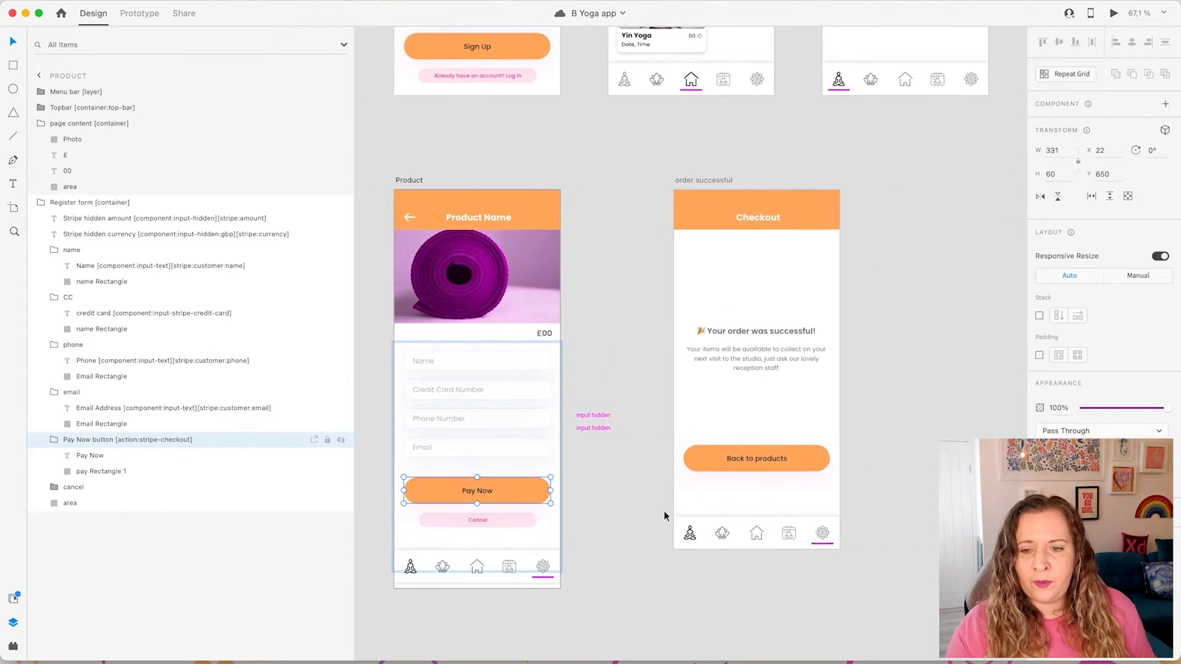
pyautogui.click(833, 390)
pyautogui.scroll(3, 834, 389)
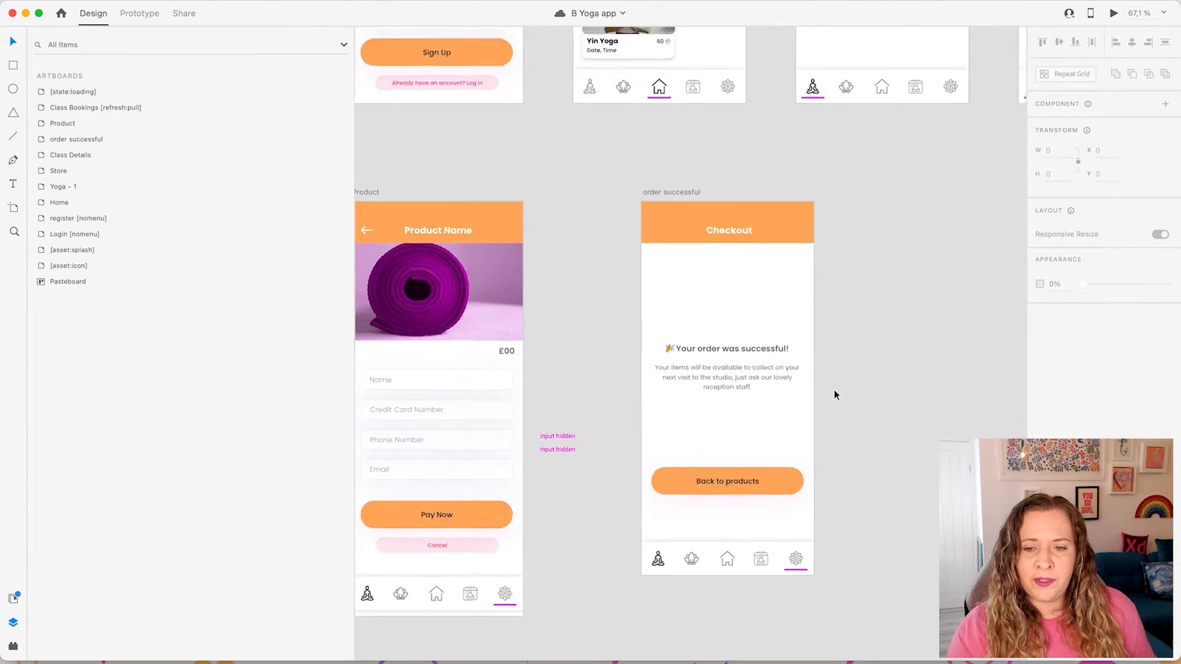
pyautogui.scroll(-2, 834, 394)
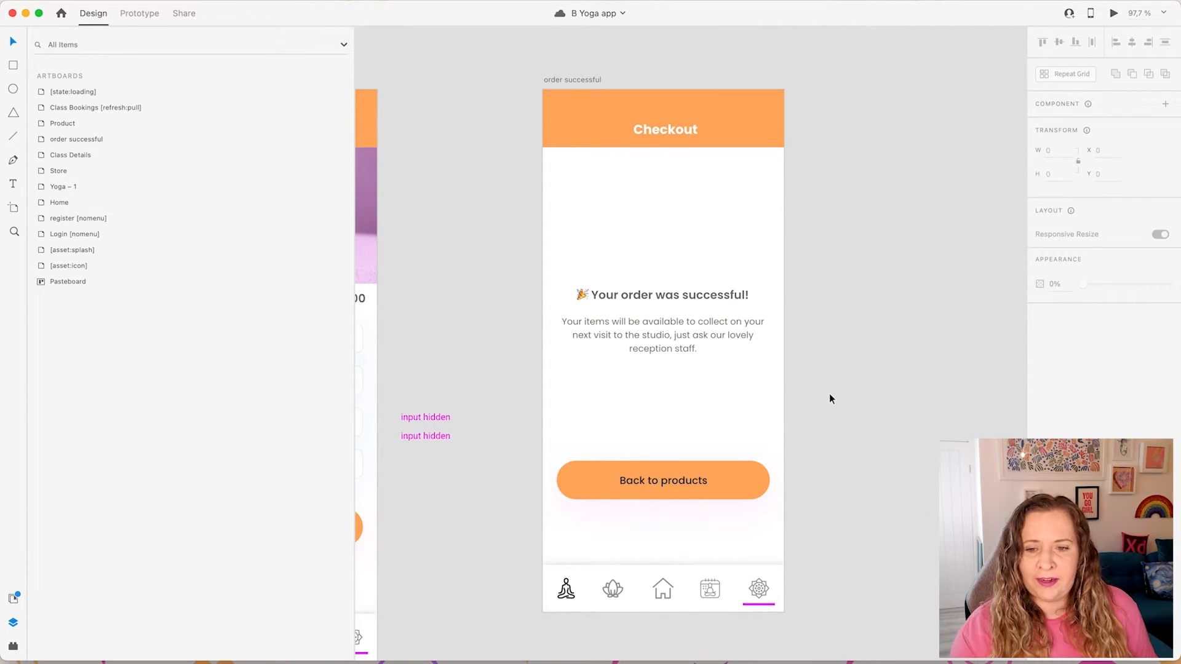
pyautogui.click(656, 481)
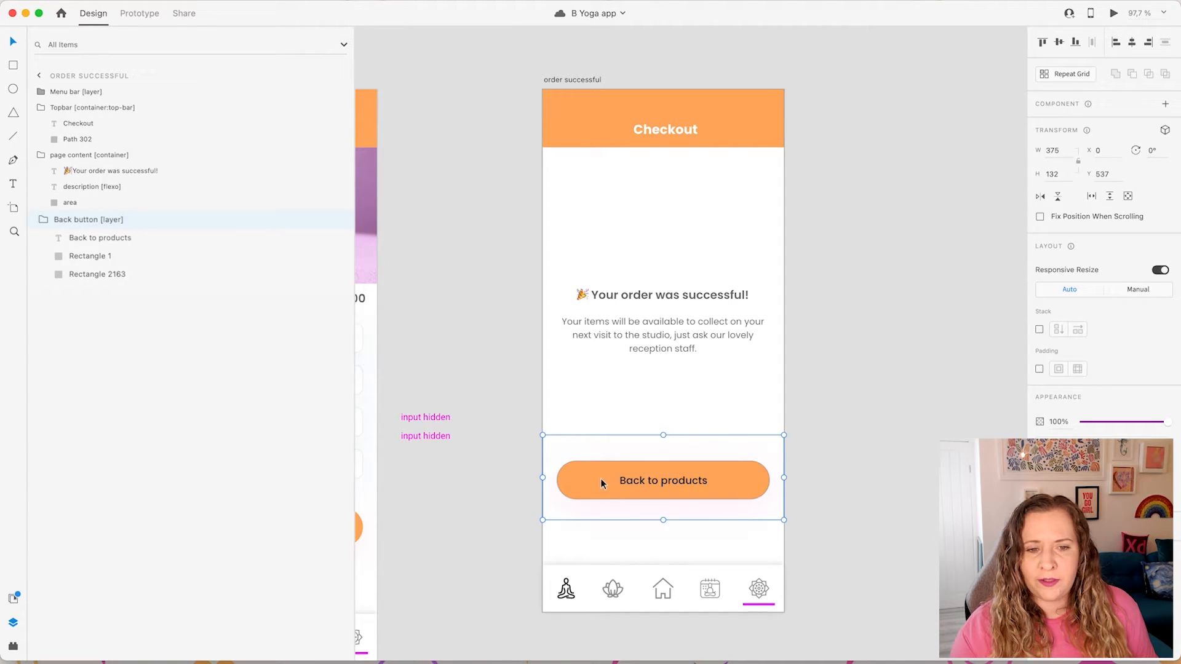
# - Switch to prototype mode and examine the Store product card's photo and its transition to the Product artboard
pyautogui.scroll(-5, 541, 492)
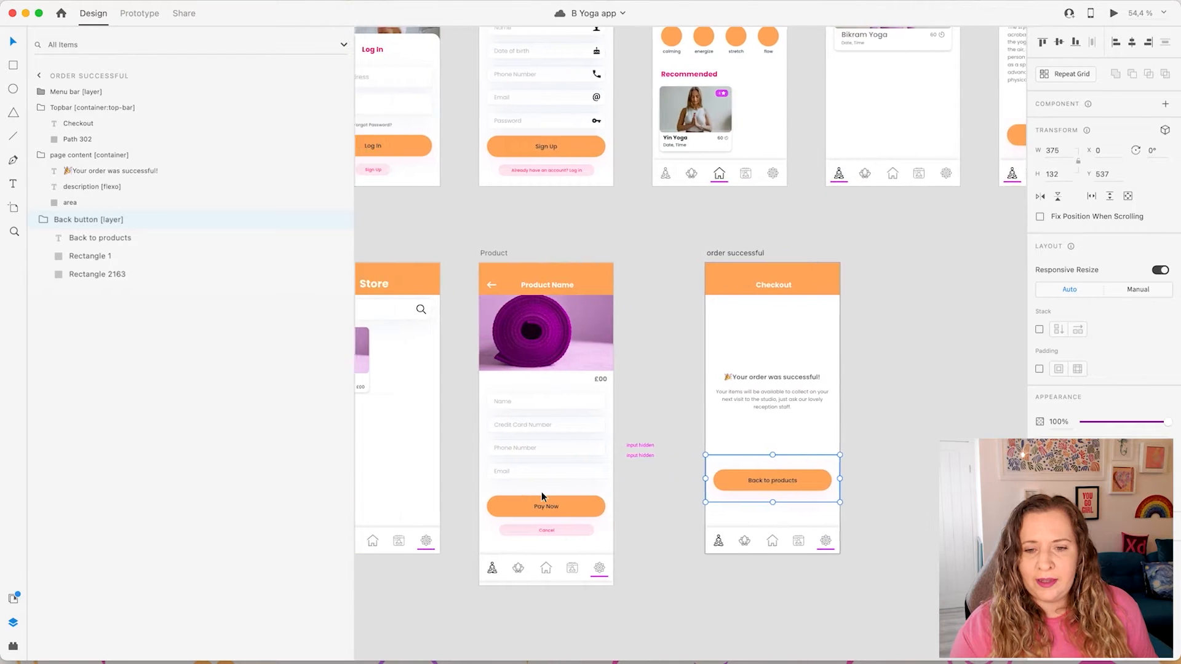
pyautogui.click(140, 14)
pyautogui.click(466, 349)
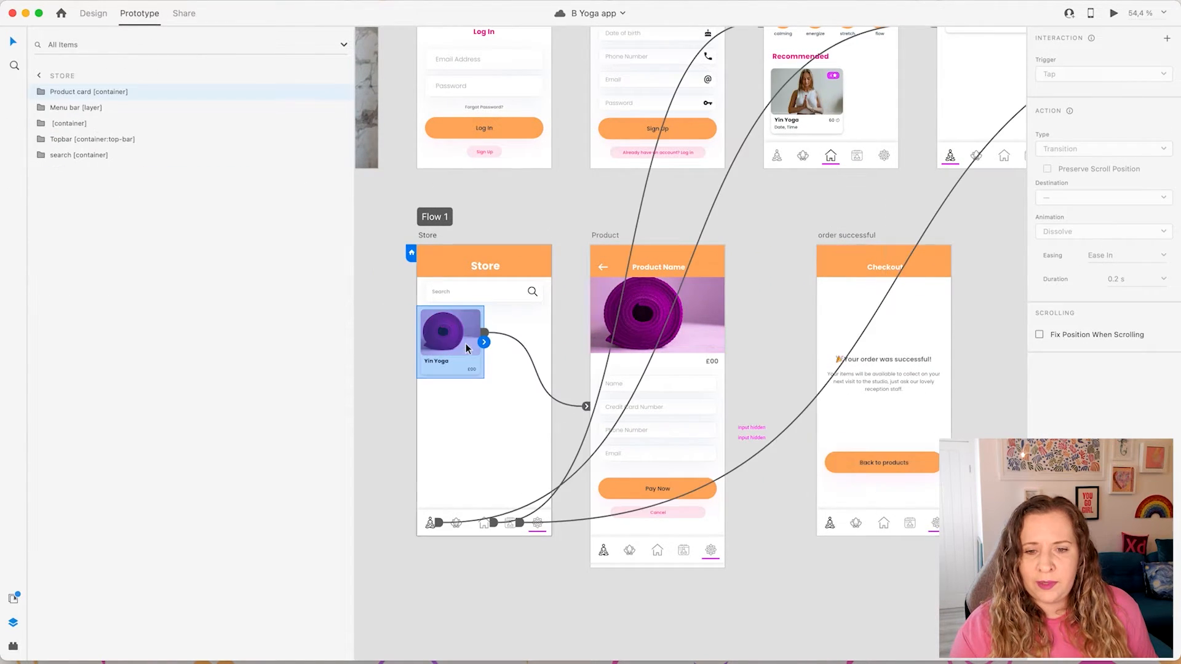
pyautogui.scroll(5, 466, 348)
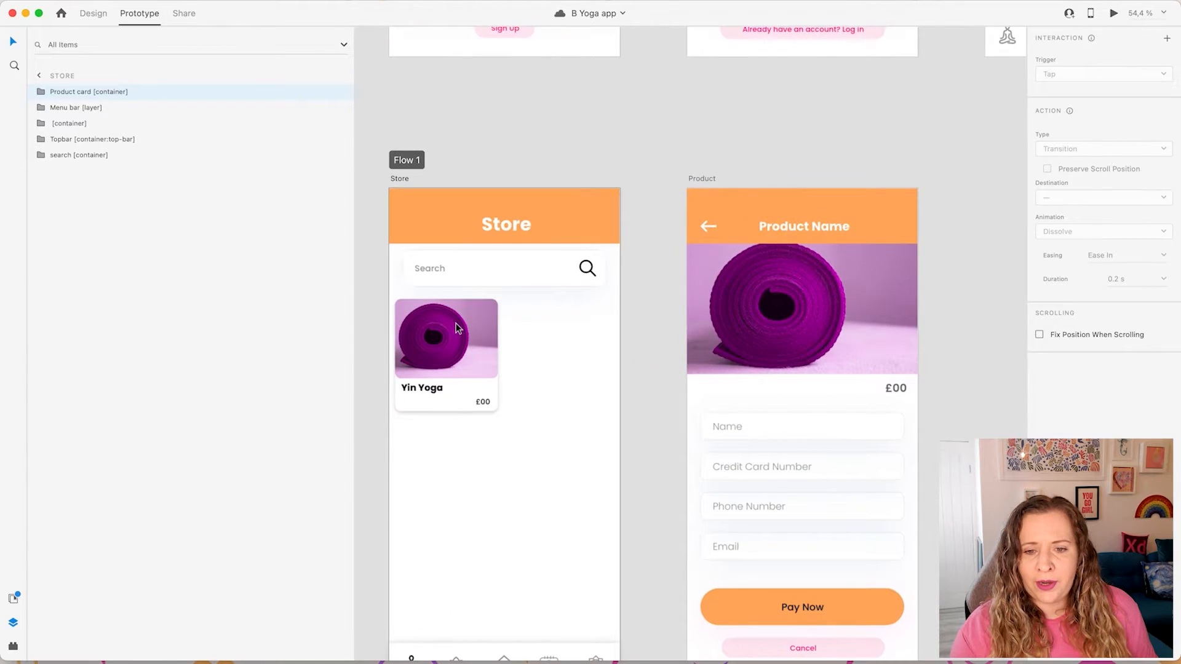
pyautogui.click(501, 340)
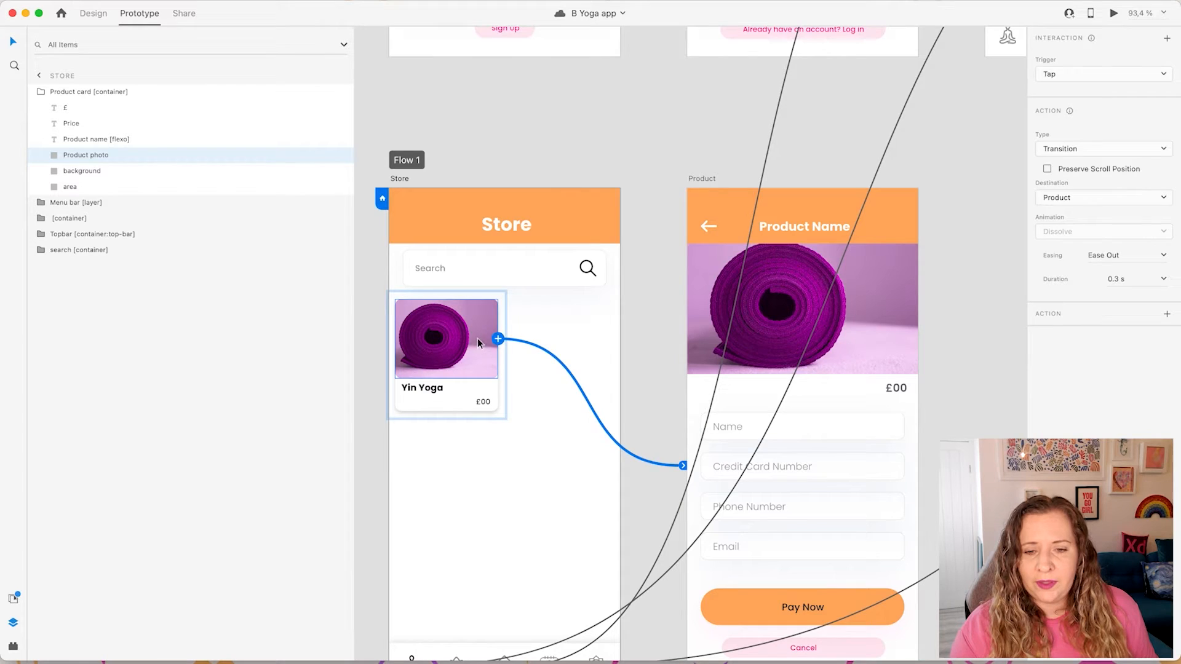
pyautogui.scroll(2, 469, 337)
pyautogui.scroll(-2, 469, 337)
pyautogui.scroll(-2, 469, 337)
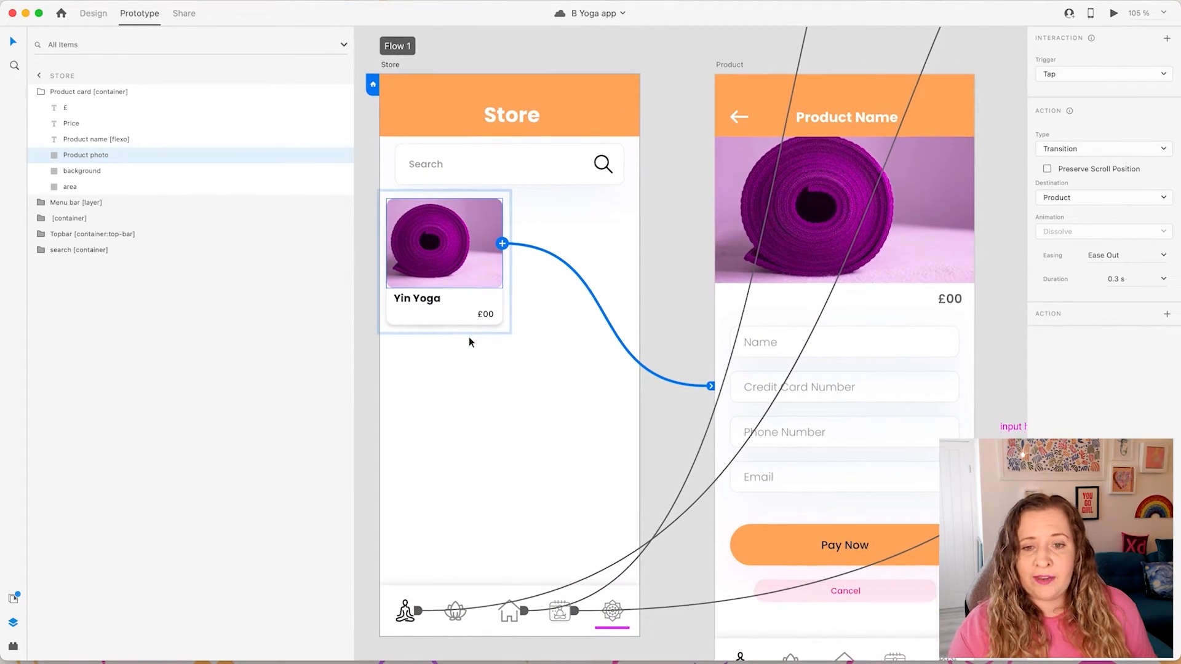
pyautogui.hscroll(3, 864, 305)
pyautogui.scroll(-1, 863, 304)
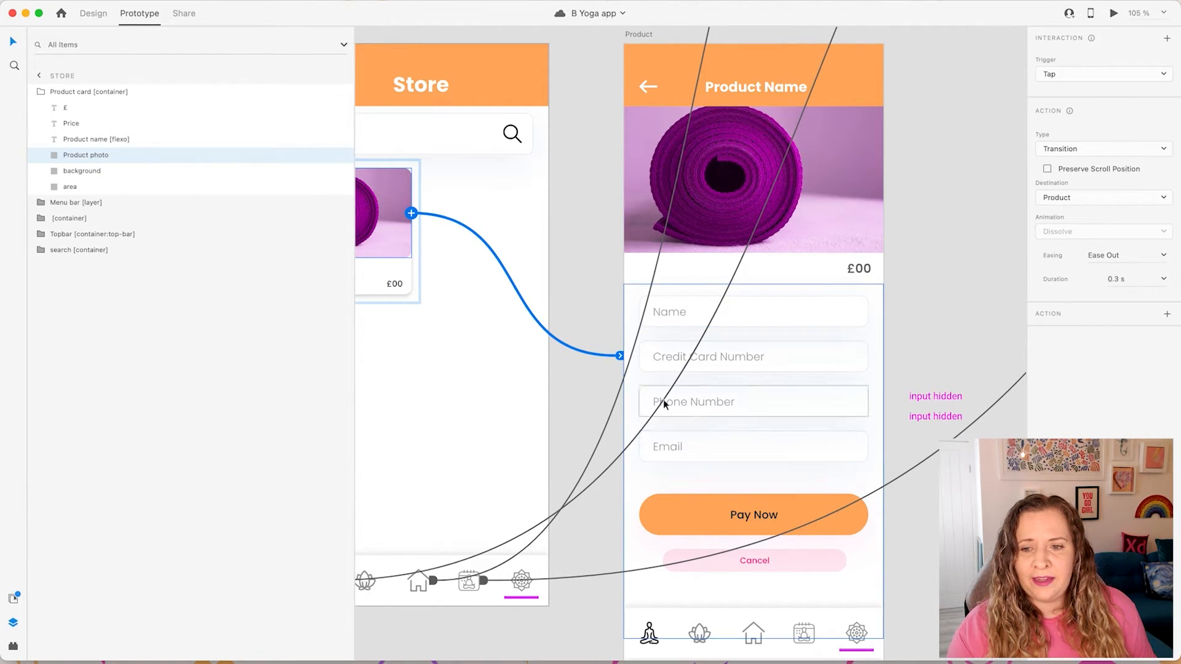
pyautogui.scroll(-3, 829, 187)
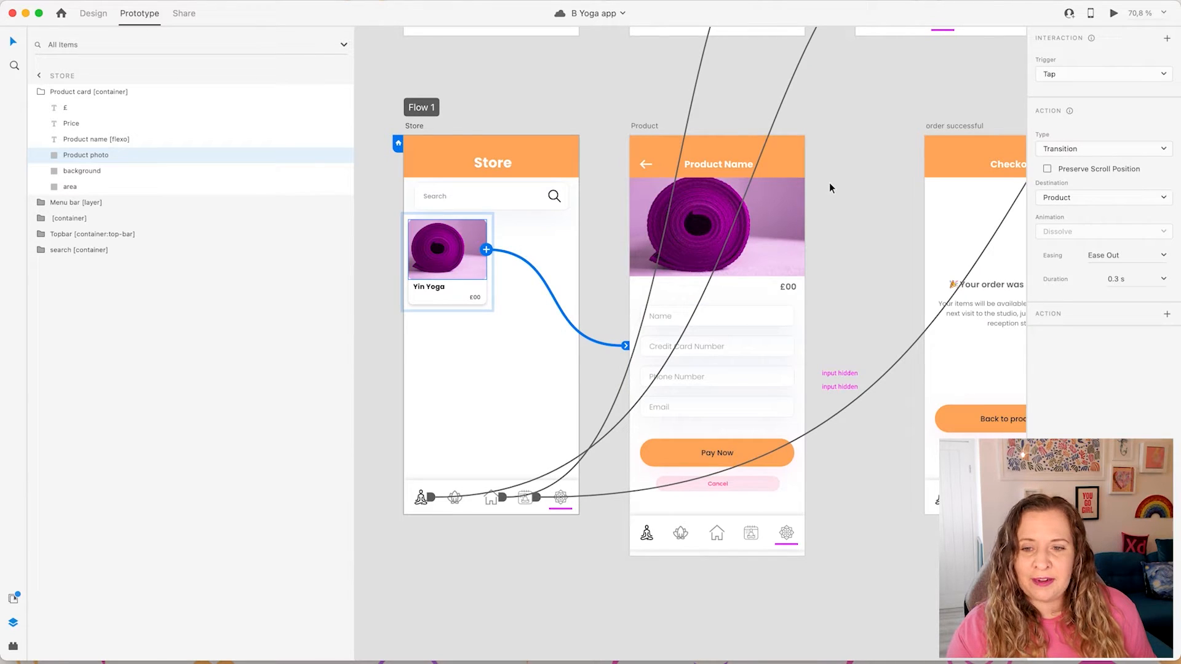
# - Check the prototype connections of the Product and order successful artboards
pyautogui.click(650, 125)
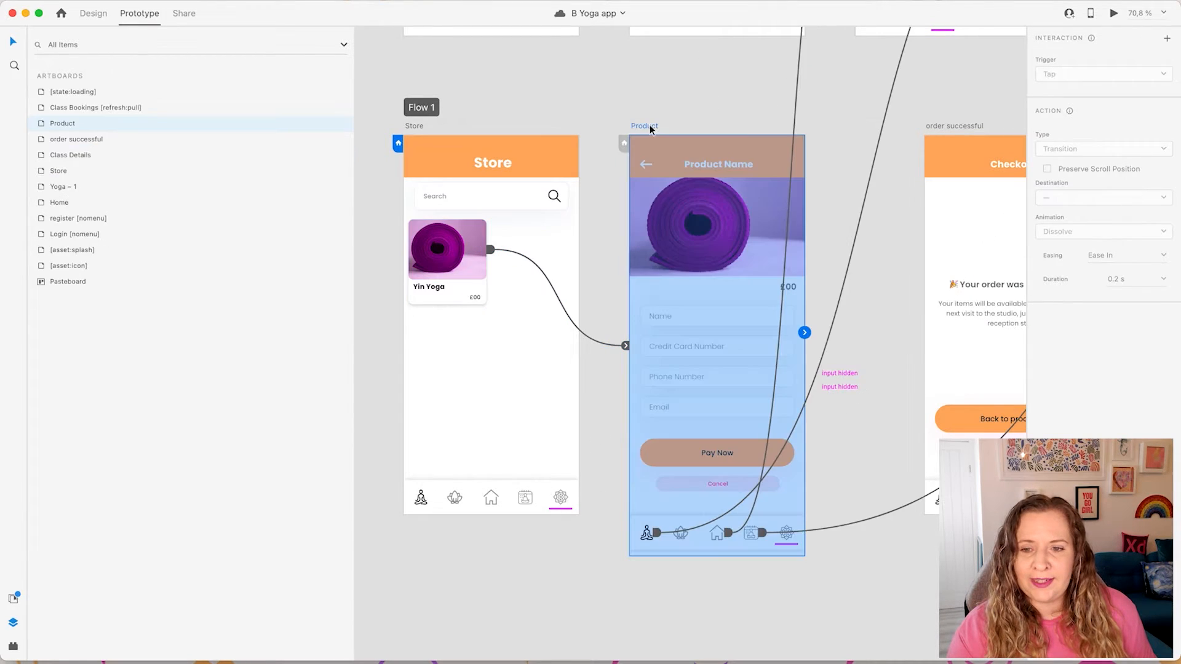
pyautogui.hscroll(2, 707, 182)
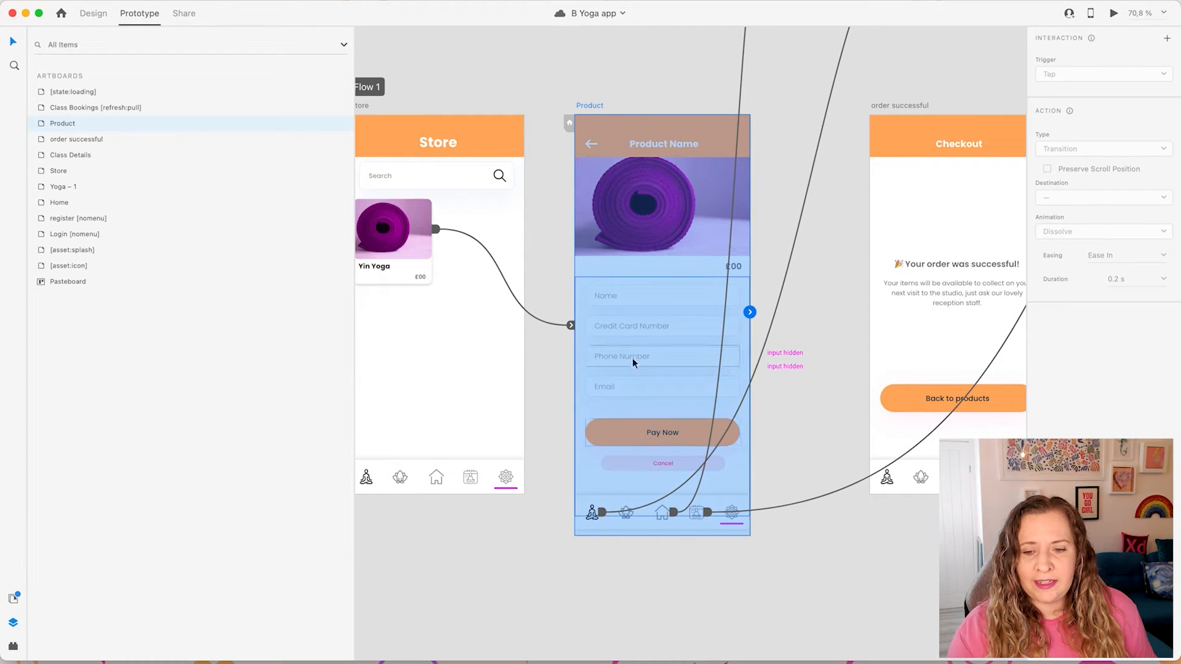
pyautogui.hscroll(5, 649, 443)
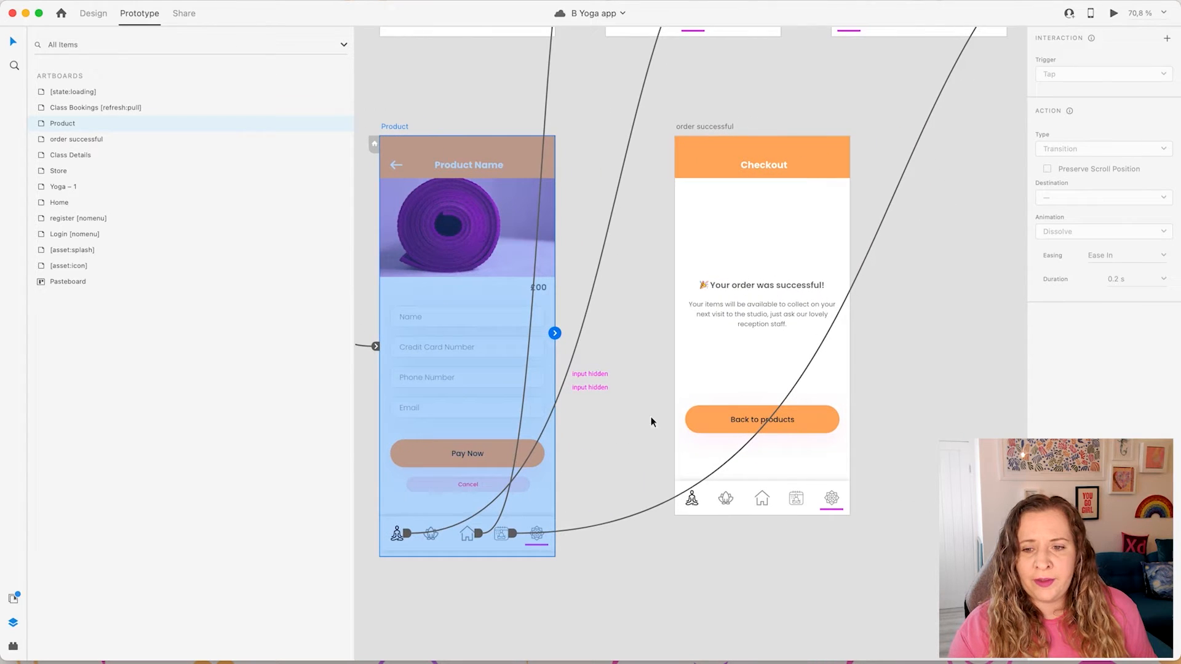
pyautogui.click(711, 126)
pyautogui.scroll(-3, 710, 286)
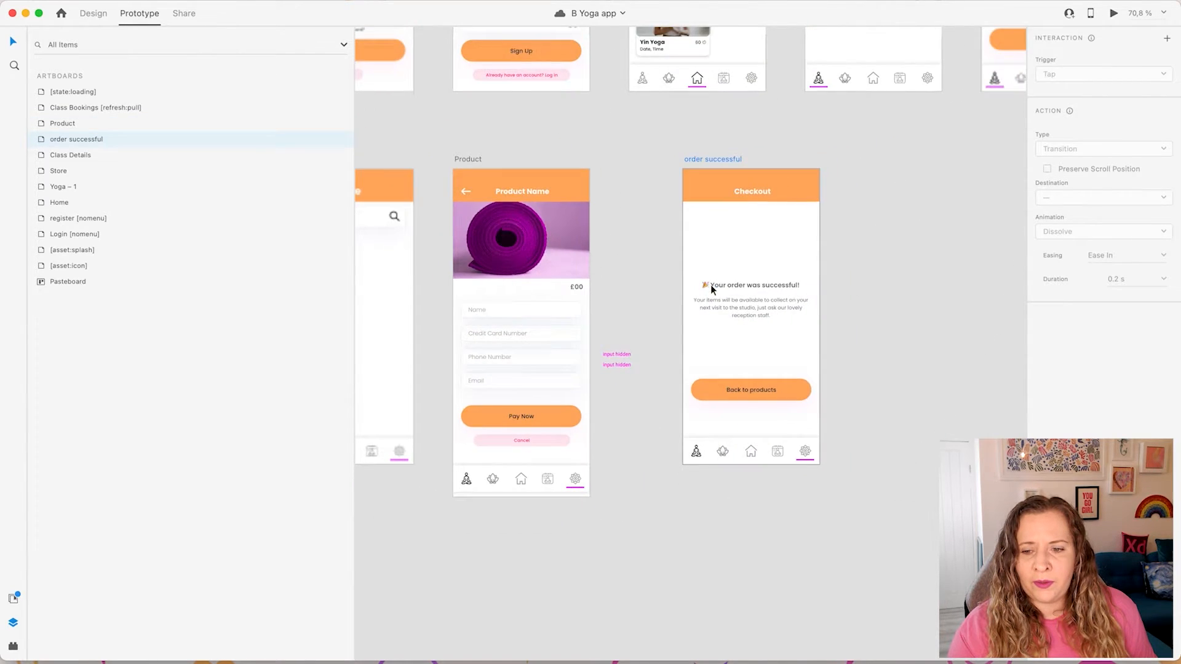
# - Link the Back button group on the order successful artboard to the Store artboard with a tap transition
pyautogui.scroll(-3, 710, 285)
pyautogui.click(890, 395)
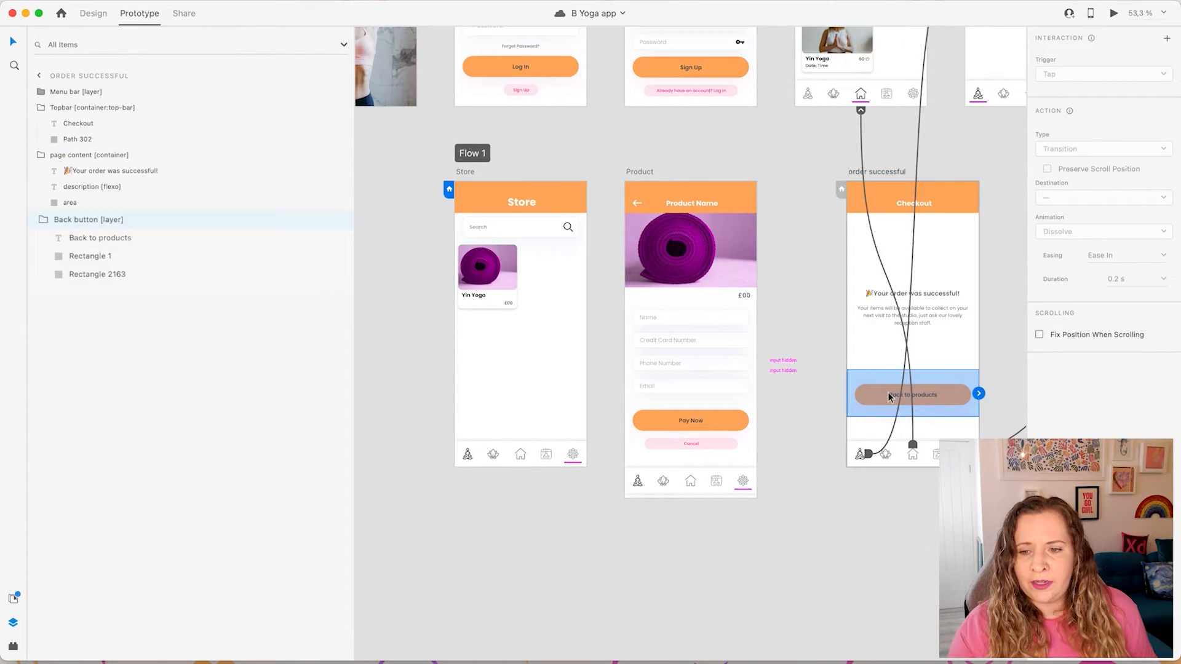
pyautogui.moveTo(979, 393); pyautogui.dragTo(554, 275)
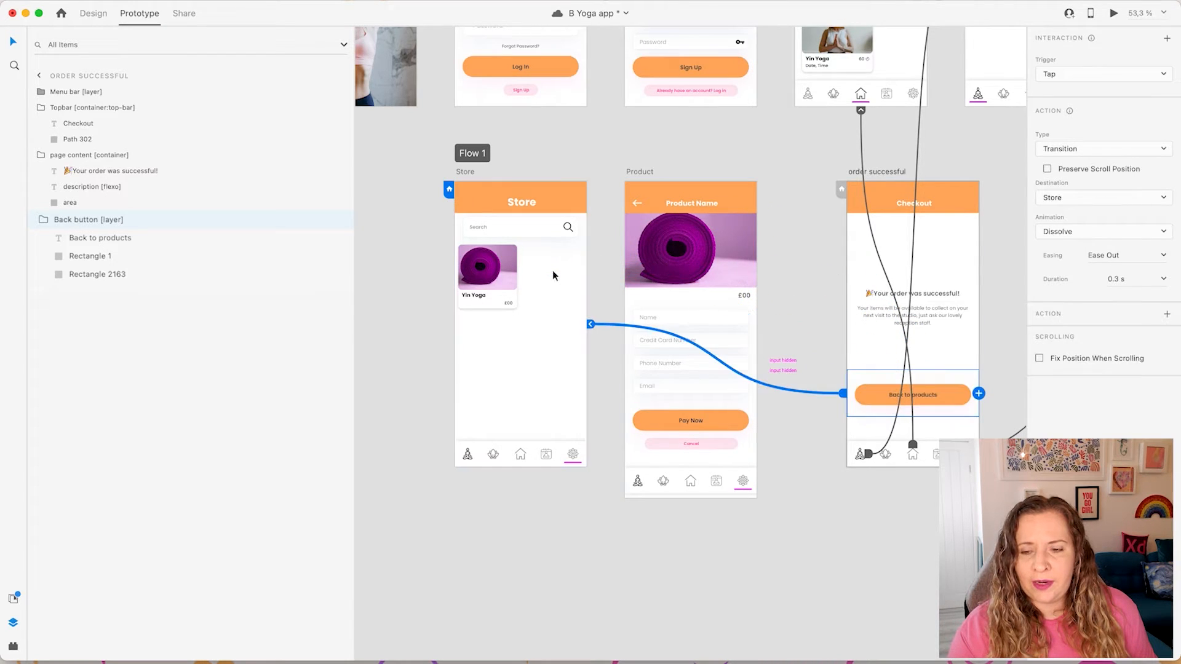
pyautogui.click(423, 389)
# - Narrow the layer list, return to design mode, and move the Product artboard's menu bar up to about Y 739
pyautogui.hscroll(3, 424, 389)
pyautogui.scroll(1, 423, 390)
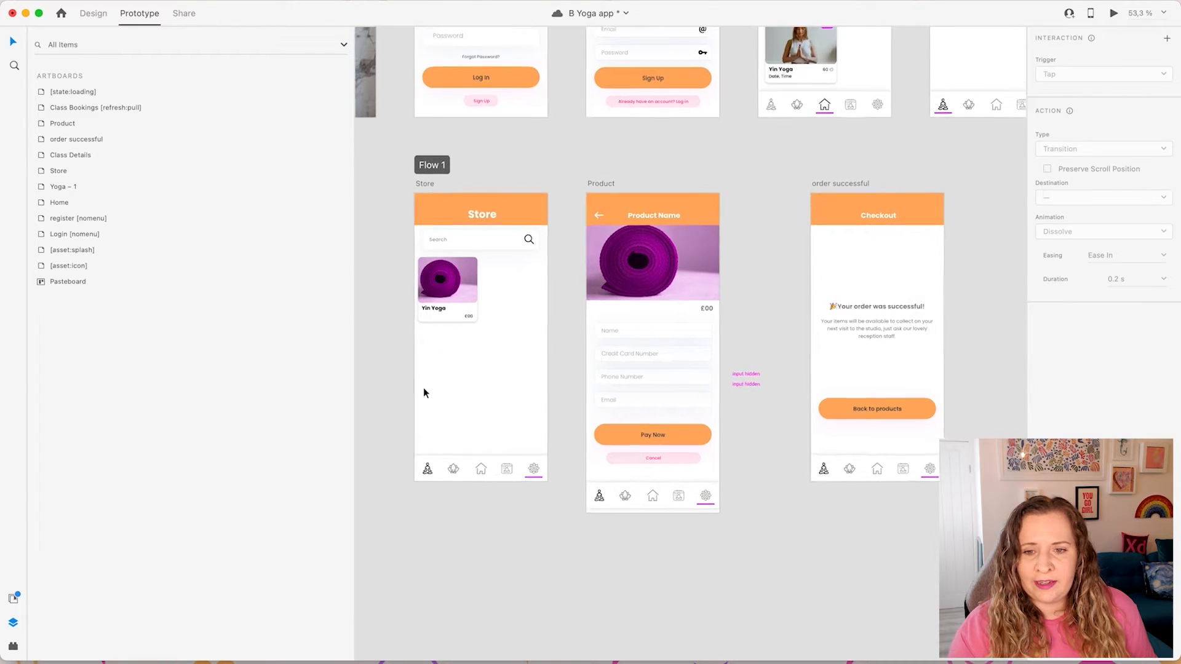
pyautogui.moveTo(352, 400); pyautogui.dragTo(211, 396)
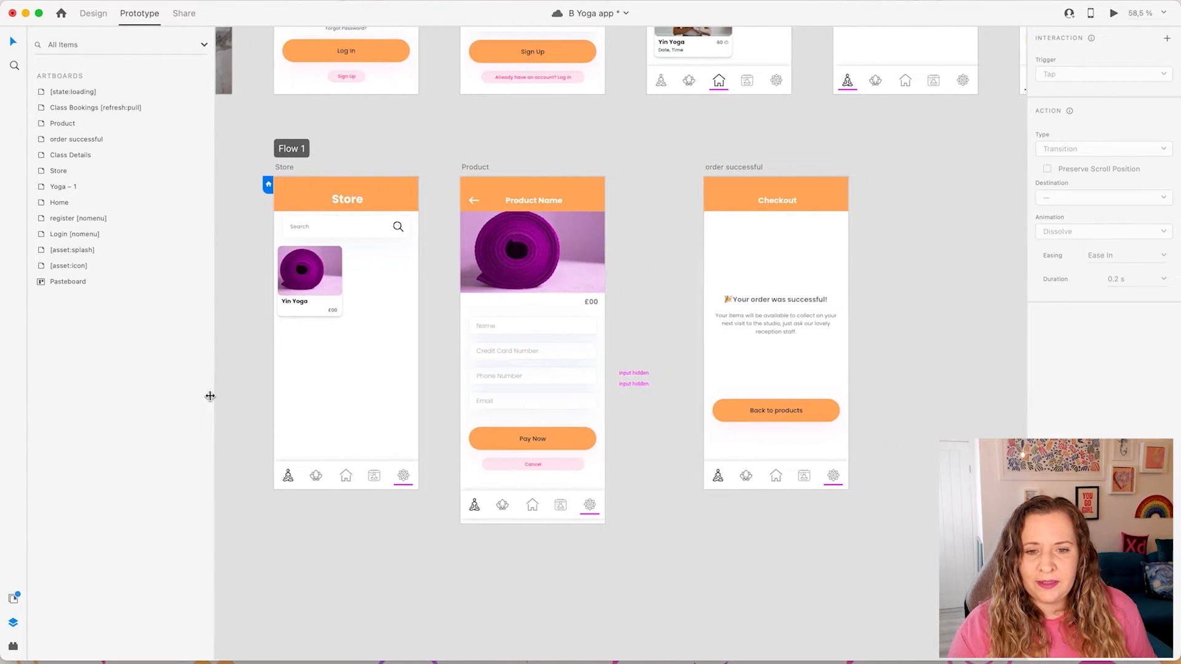
pyautogui.scroll(3, 293, 397)
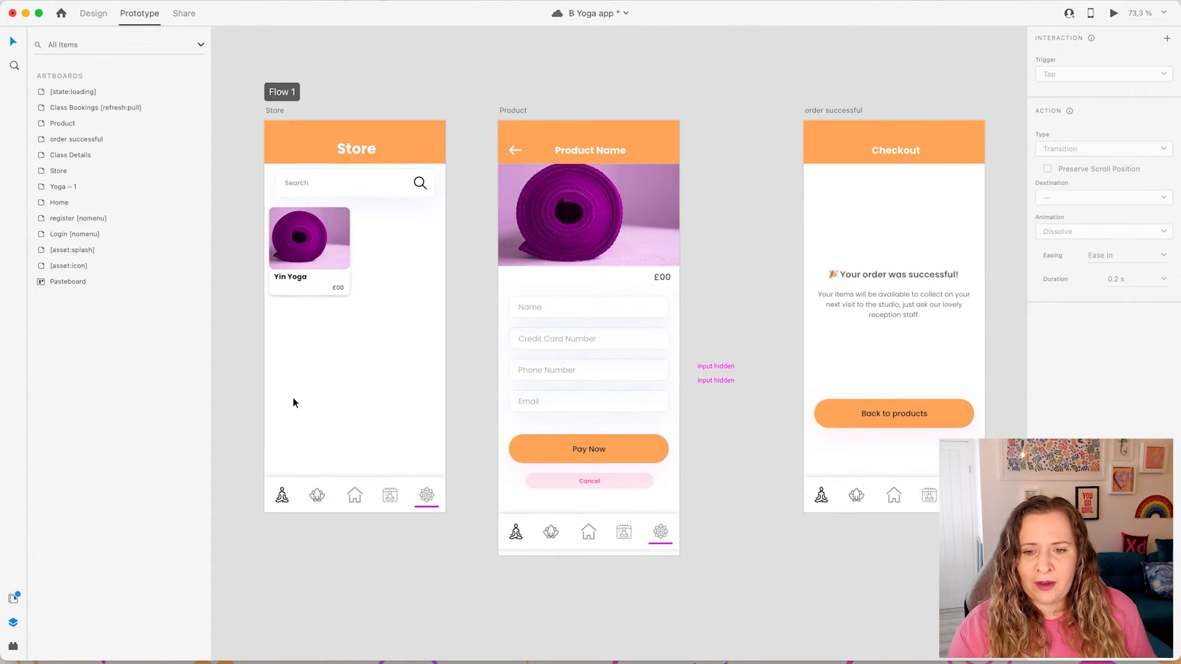
pyautogui.click(643, 533)
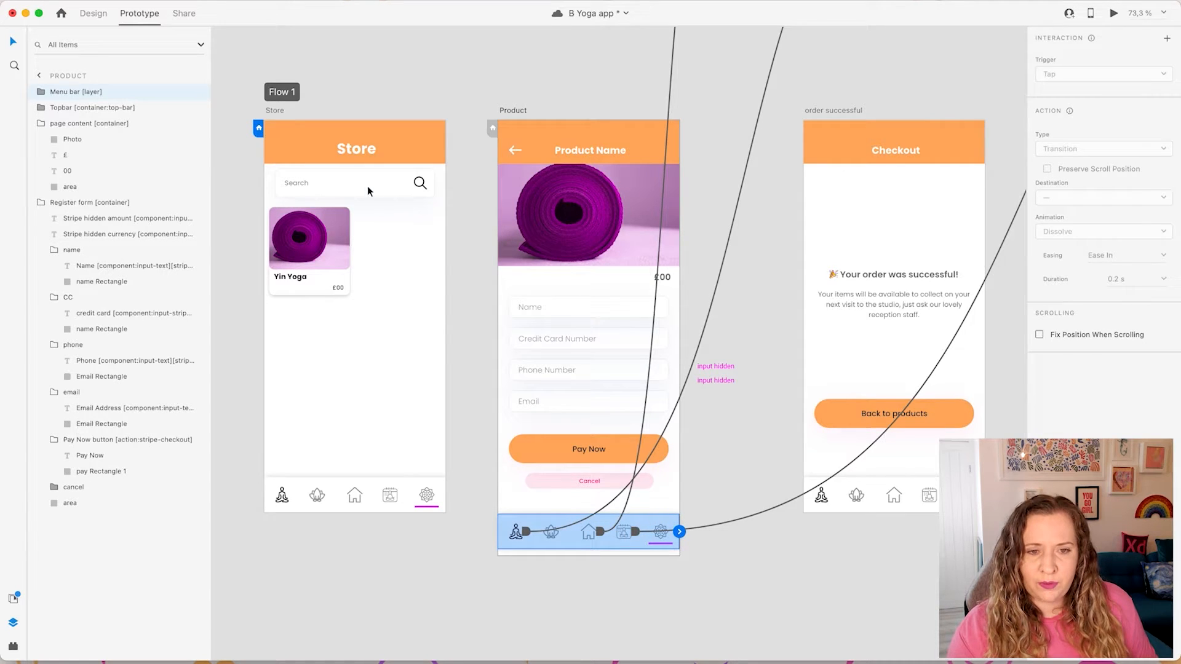
pyautogui.click(91, 13)
pyautogui.moveTo(526, 527); pyautogui.dragTo(529, 492)
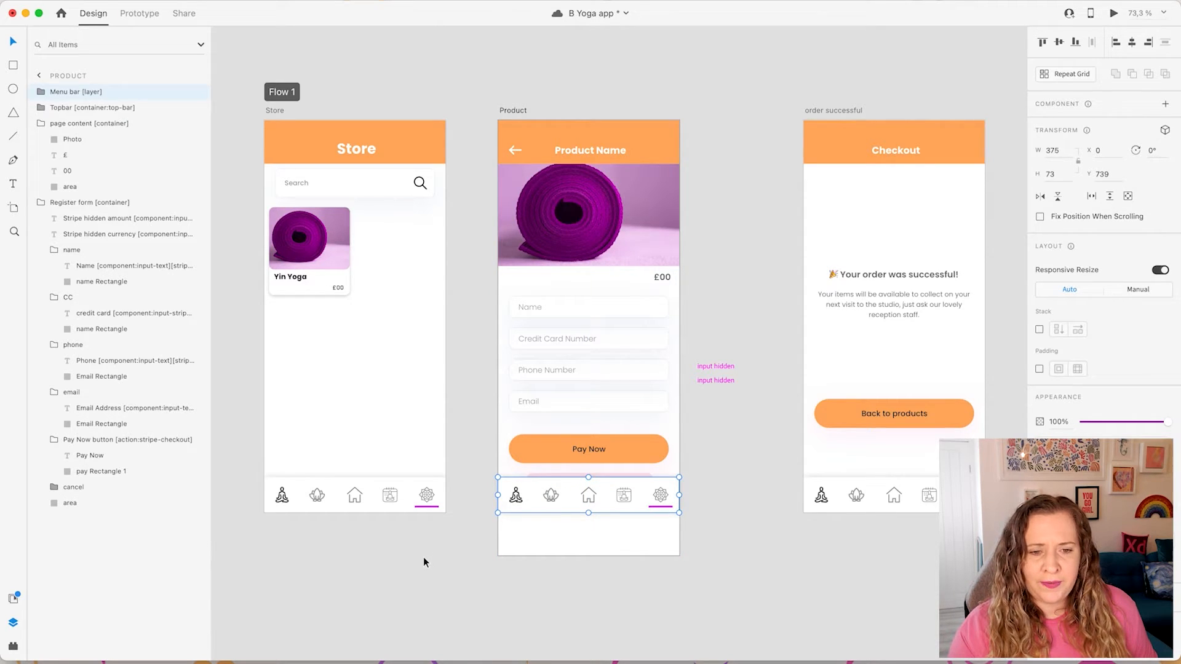
# - Save the document and update the existing Yoga project from this file with the Bravo Studio plugin
pyautogui.click(12, 646)
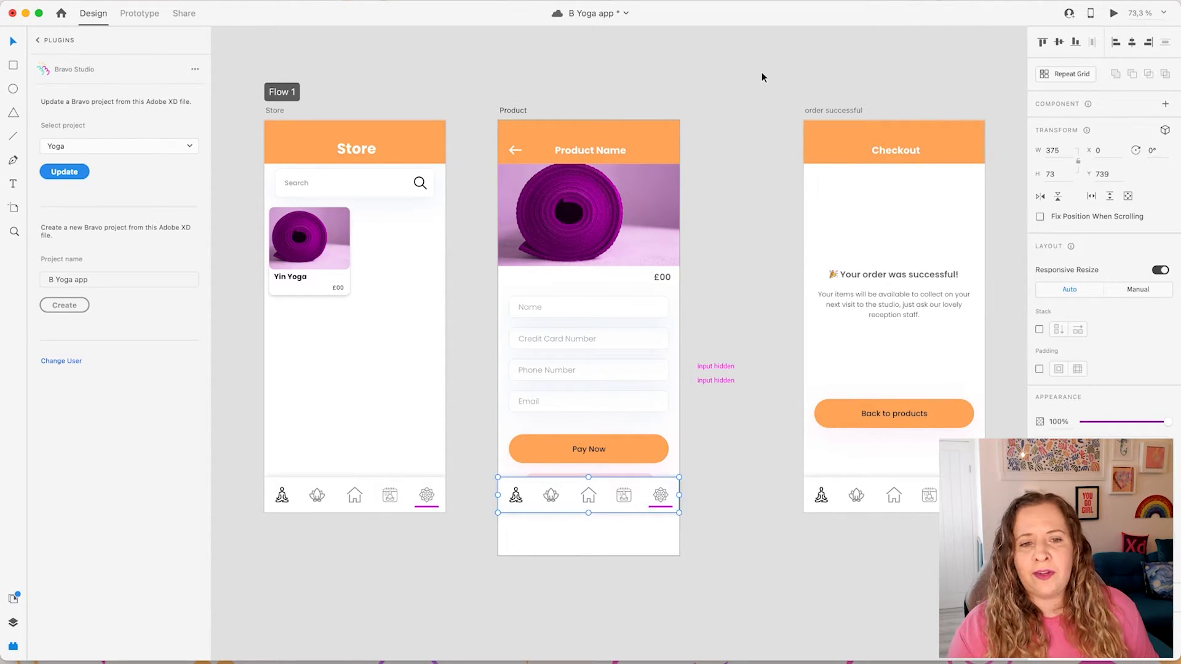
pyautogui.scroll(-2, 633, 81)
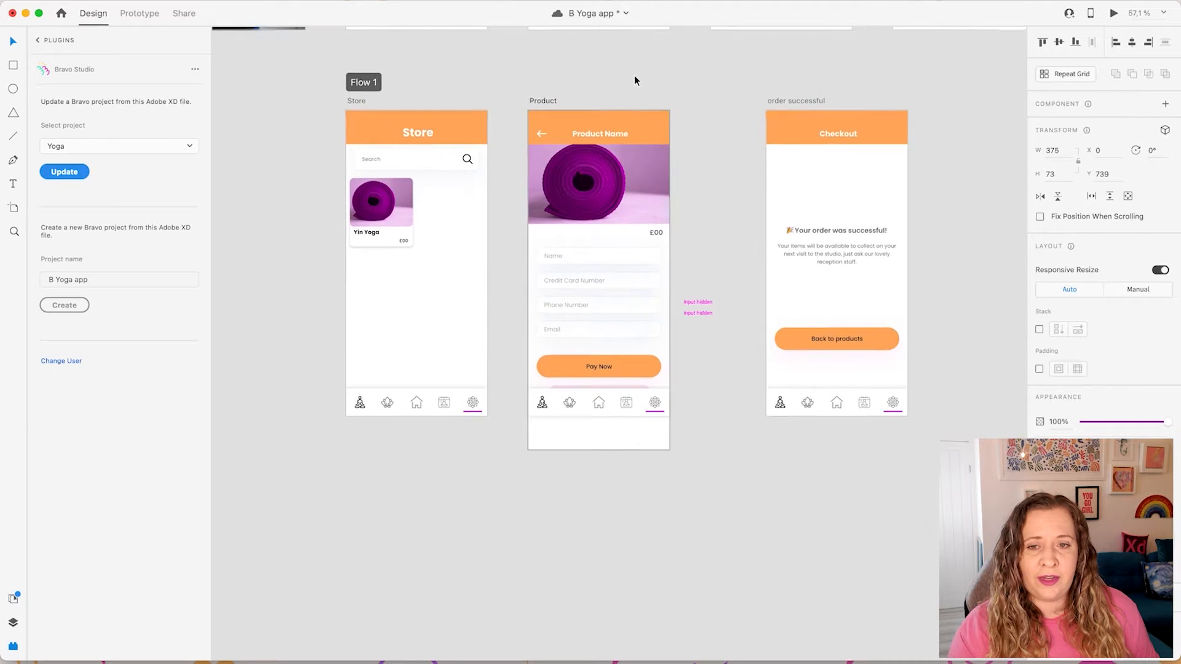
pyautogui.scroll(5, 634, 80)
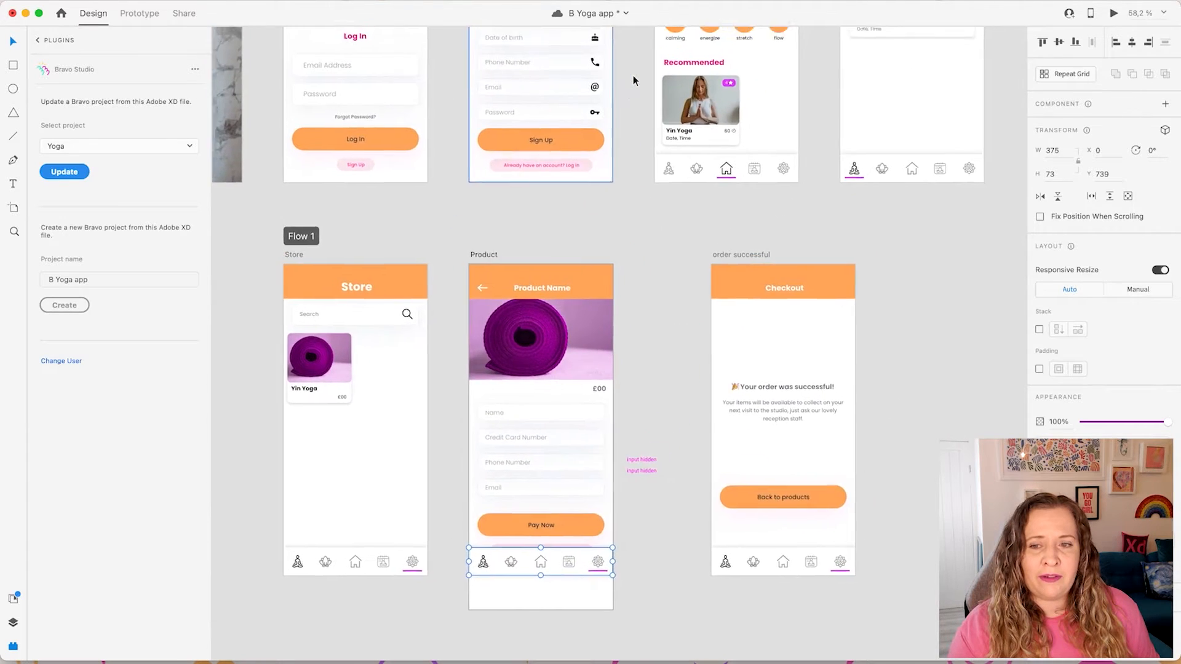
pyautogui.click(42, 172)
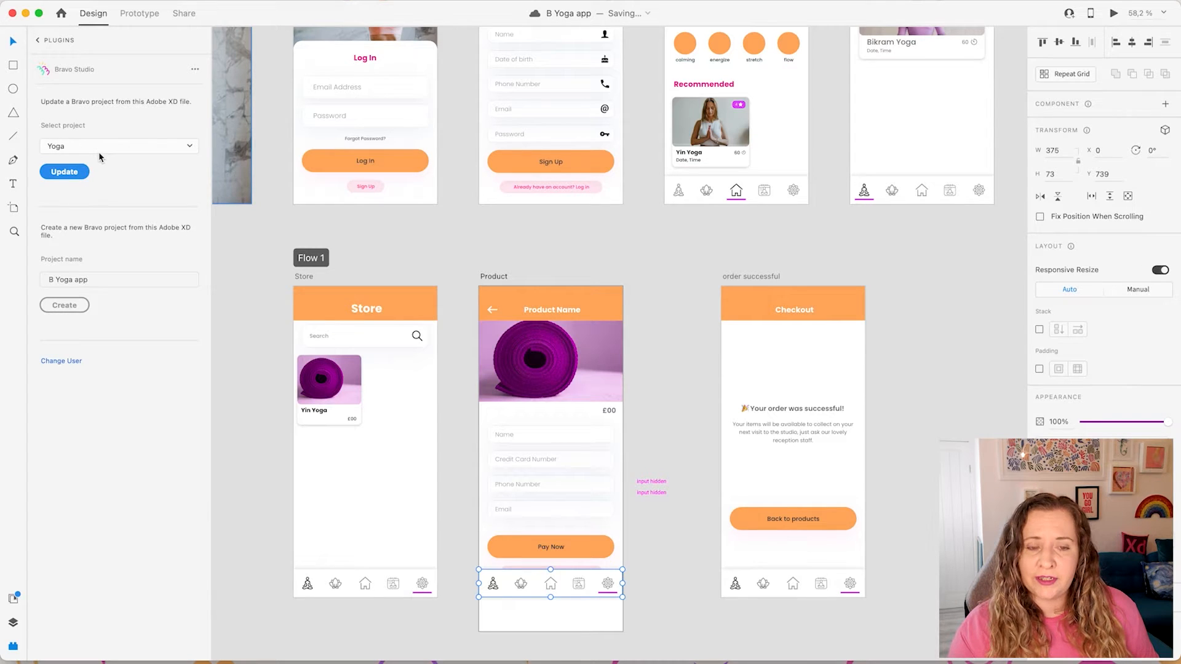
pyautogui.click(79, 174)
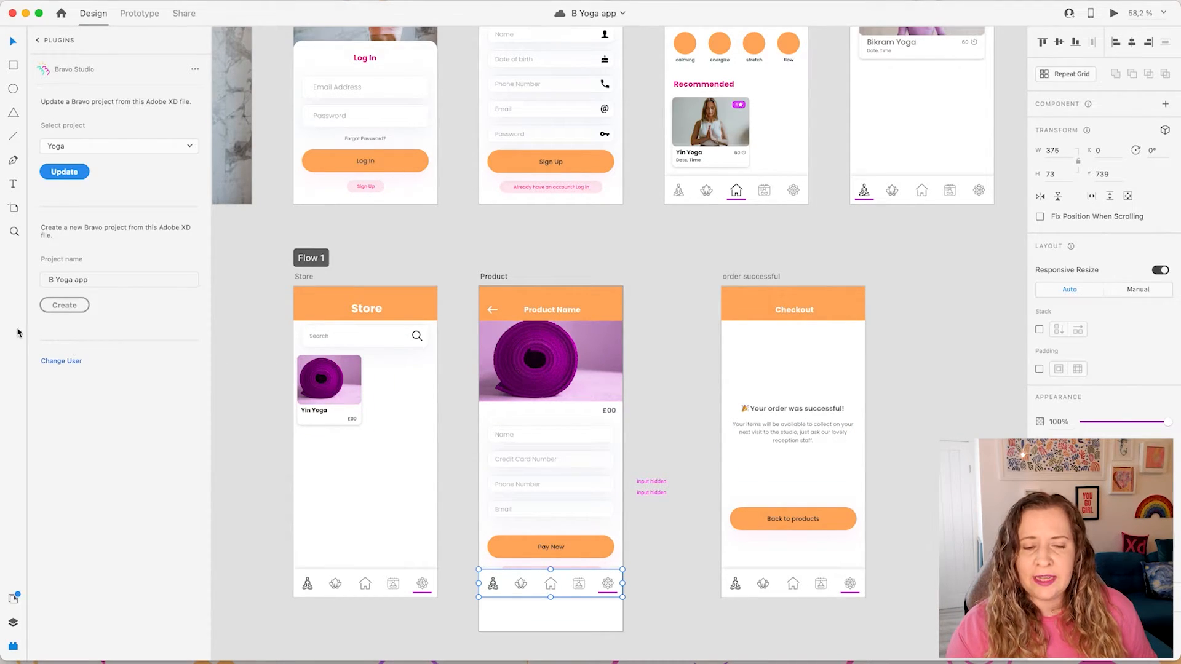
pyautogui.click(77, 308)
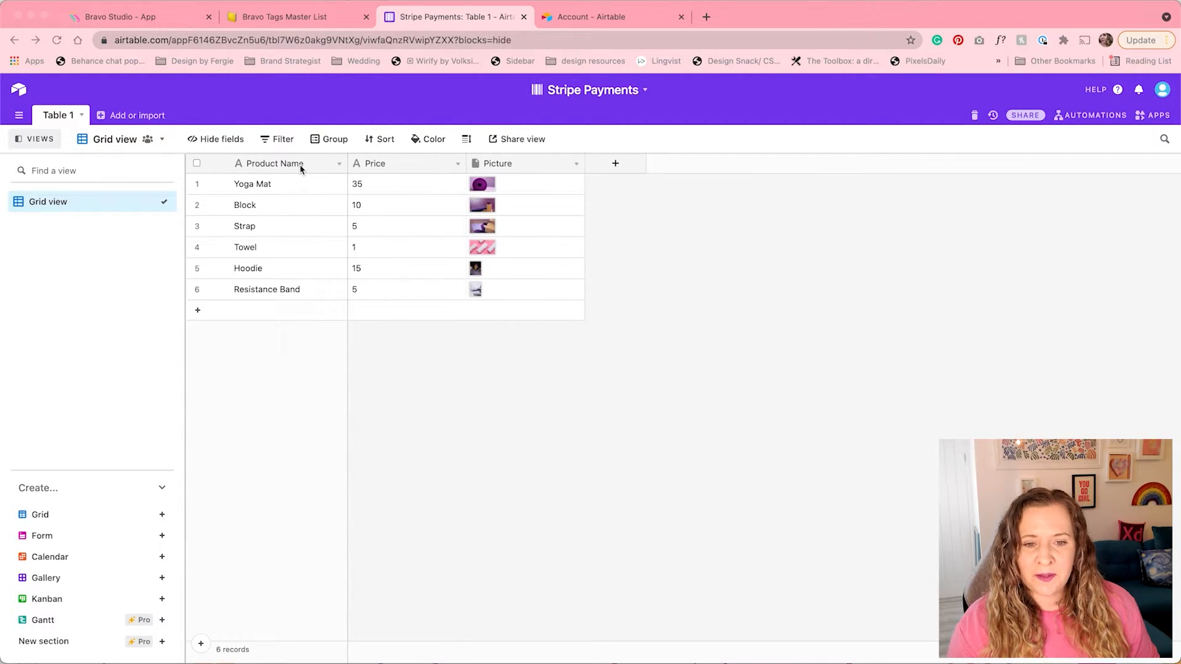
# - Check the field types of the Product Name and Picture columns in the Stripe Payments table
pyautogui.doubleClick(278, 164)
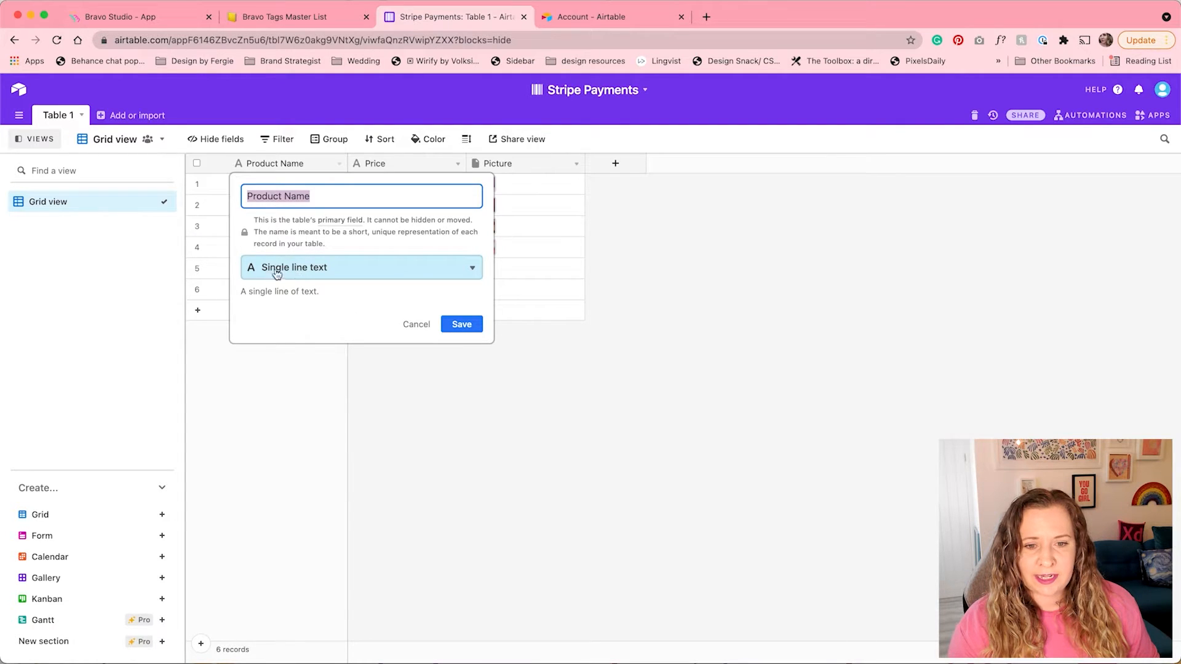
pyautogui.click(429, 410)
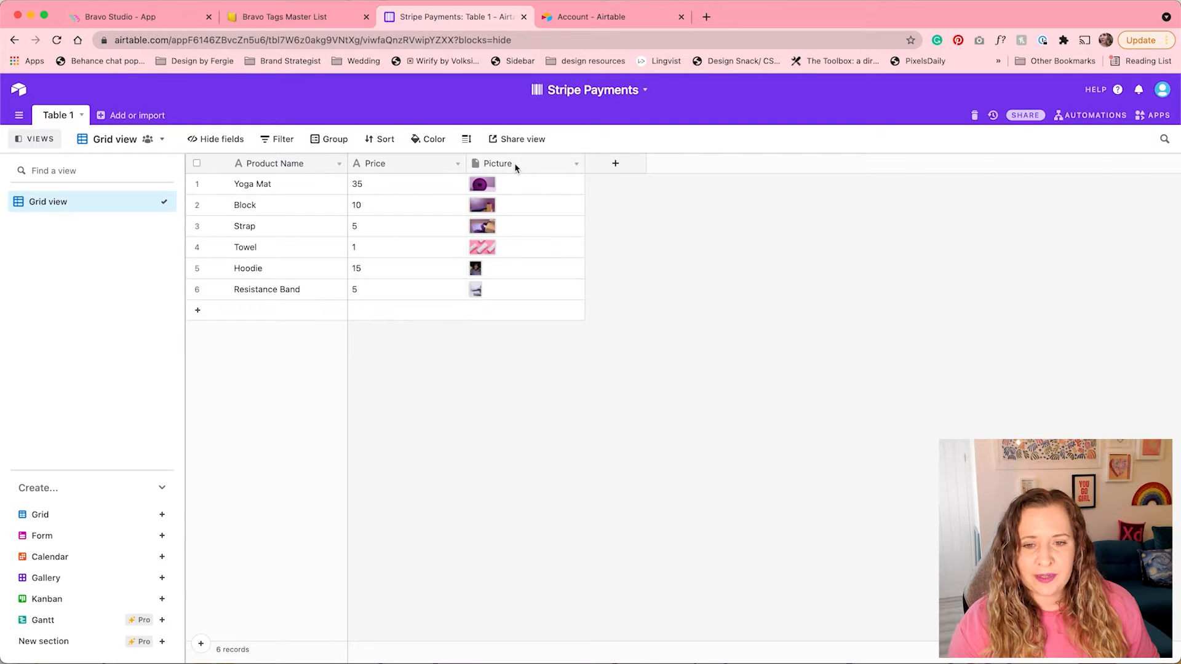
pyautogui.doubleClick(492, 165)
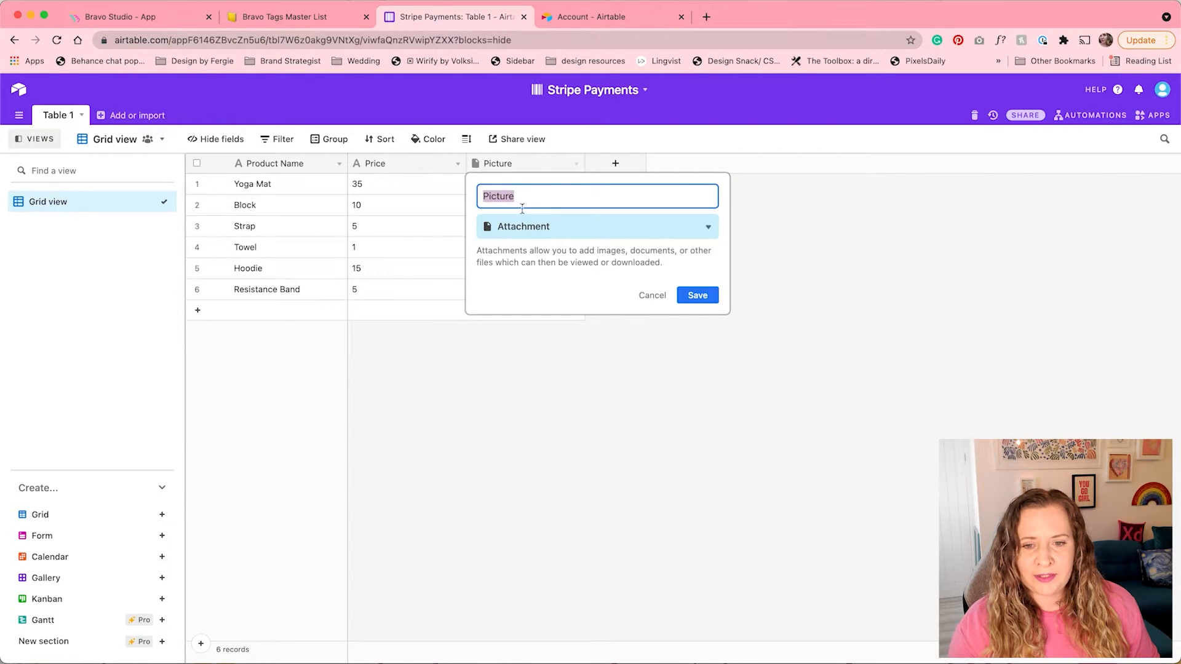
pyautogui.click(522, 335)
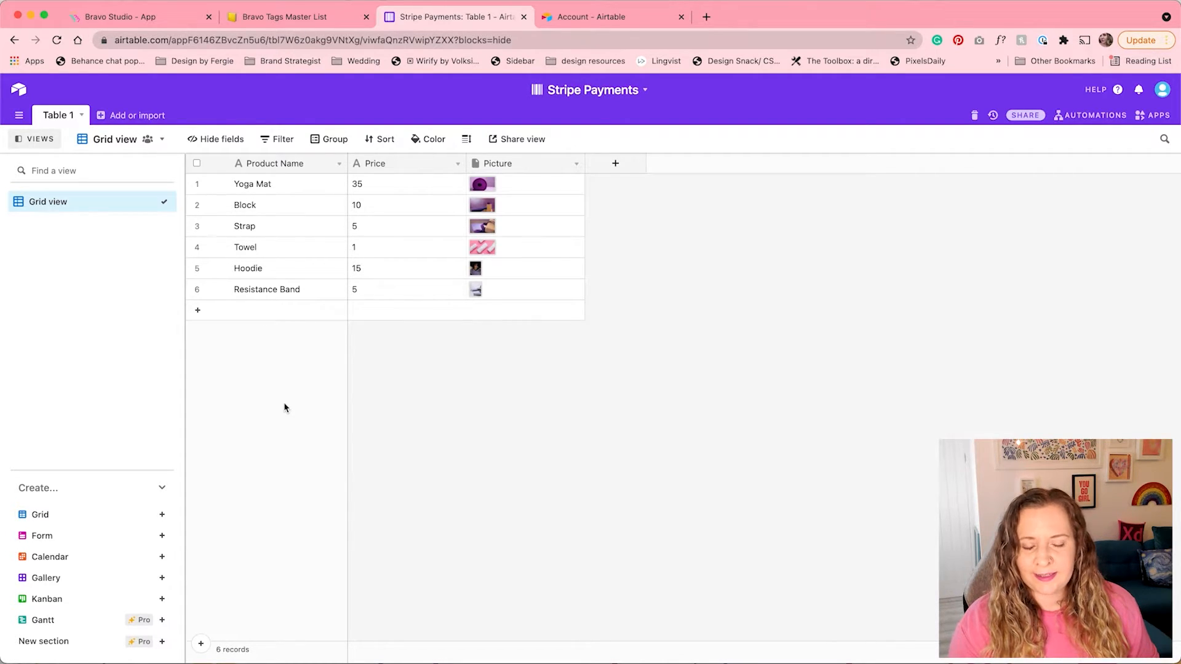
# - Switch to Bravo Studio and start a new data collection with the Airtable Wizard
pyautogui.click(177, 22)
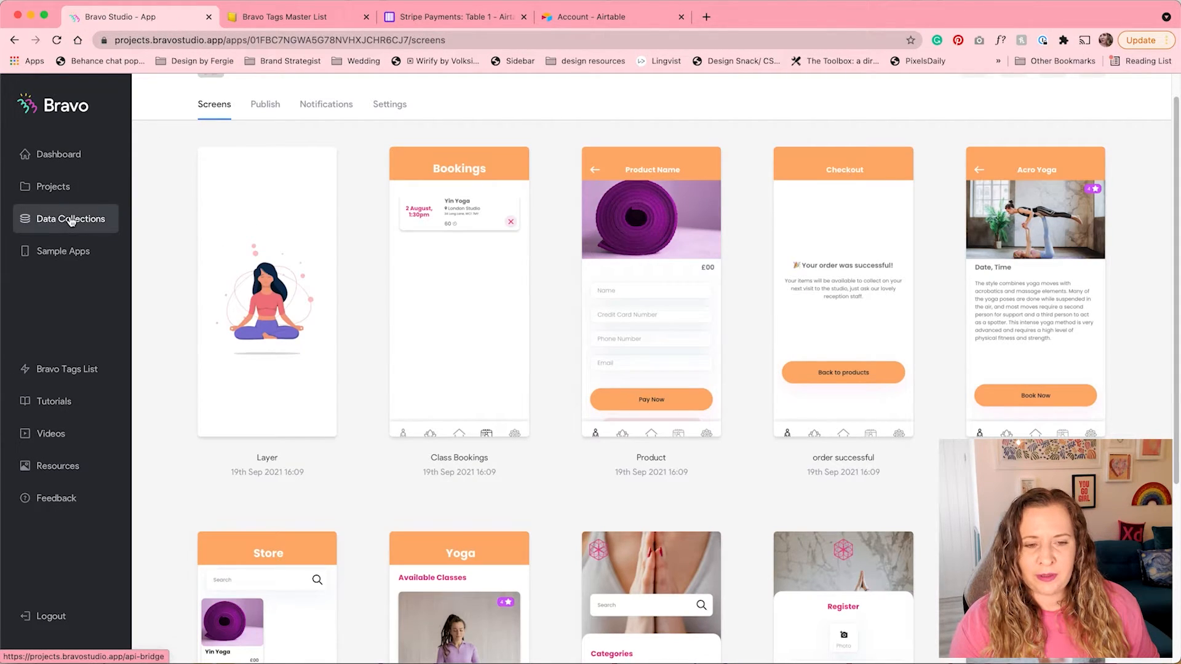
pyautogui.click(72, 220)
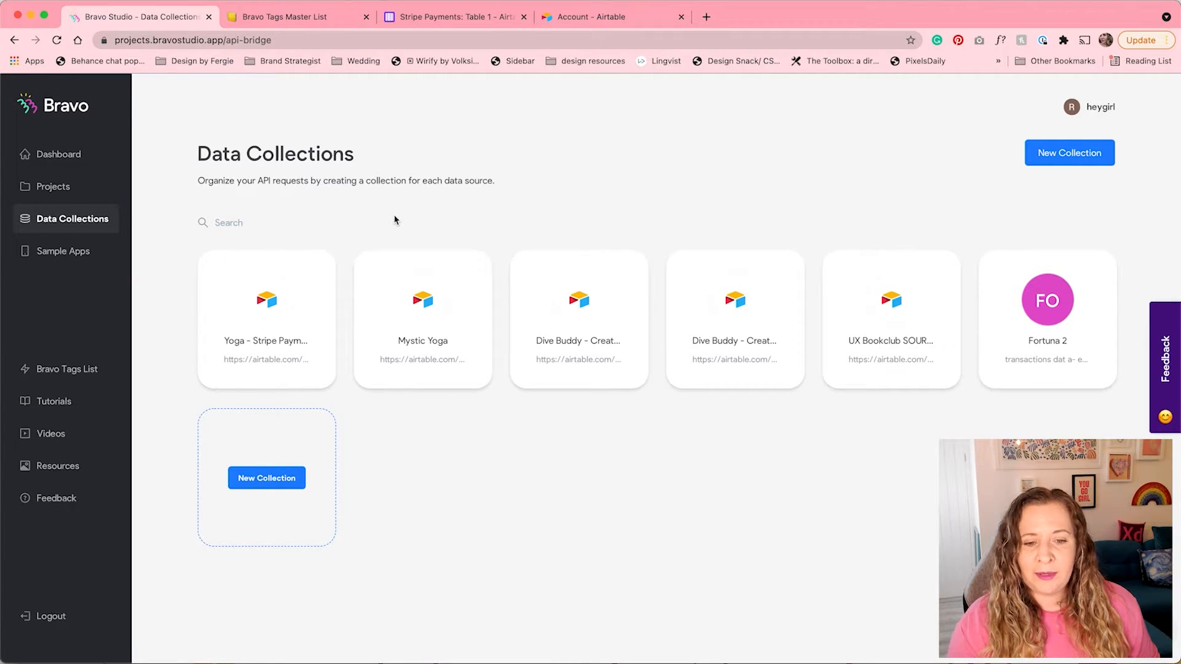
pyautogui.click(253, 483)
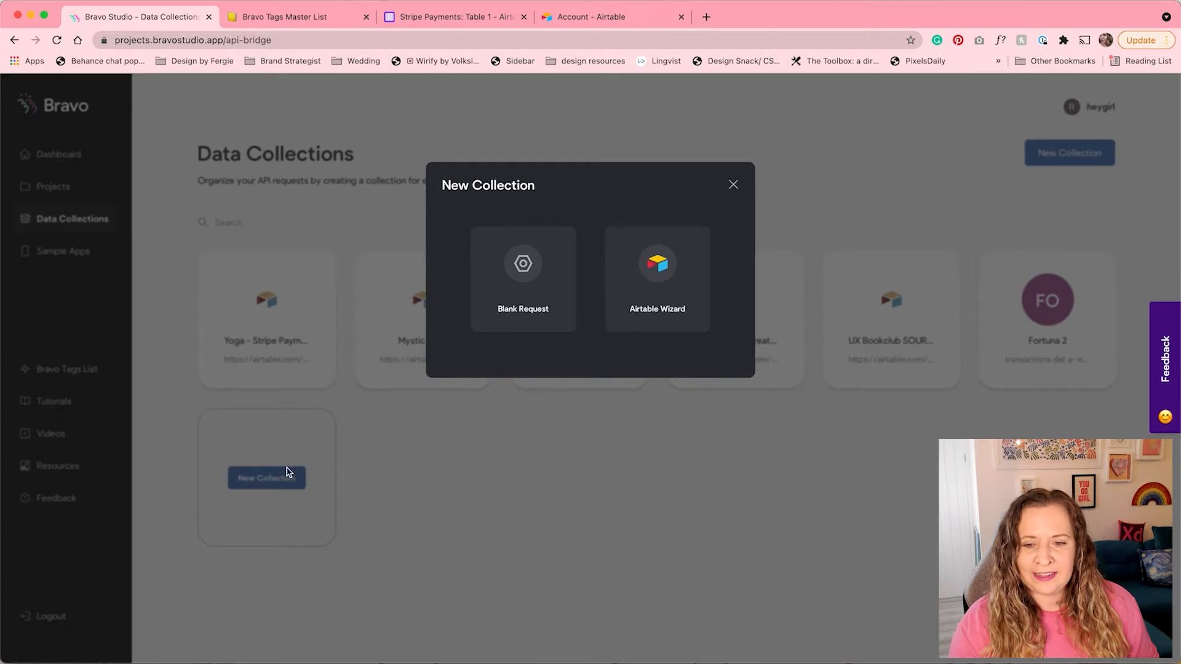
pyautogui.click(656, 302)
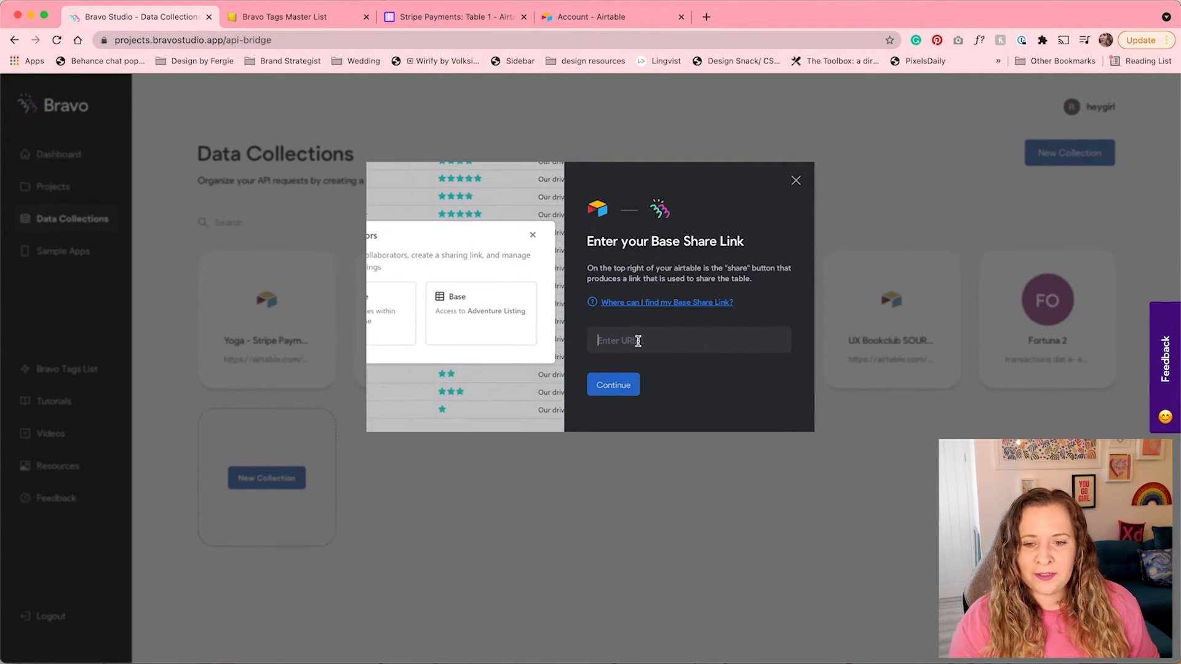
# - Copy the read-only shared base link of the Stripe Payments base in Airtable and submit it as the wizard's Base Share Link
pyautogui.click(413, 16)
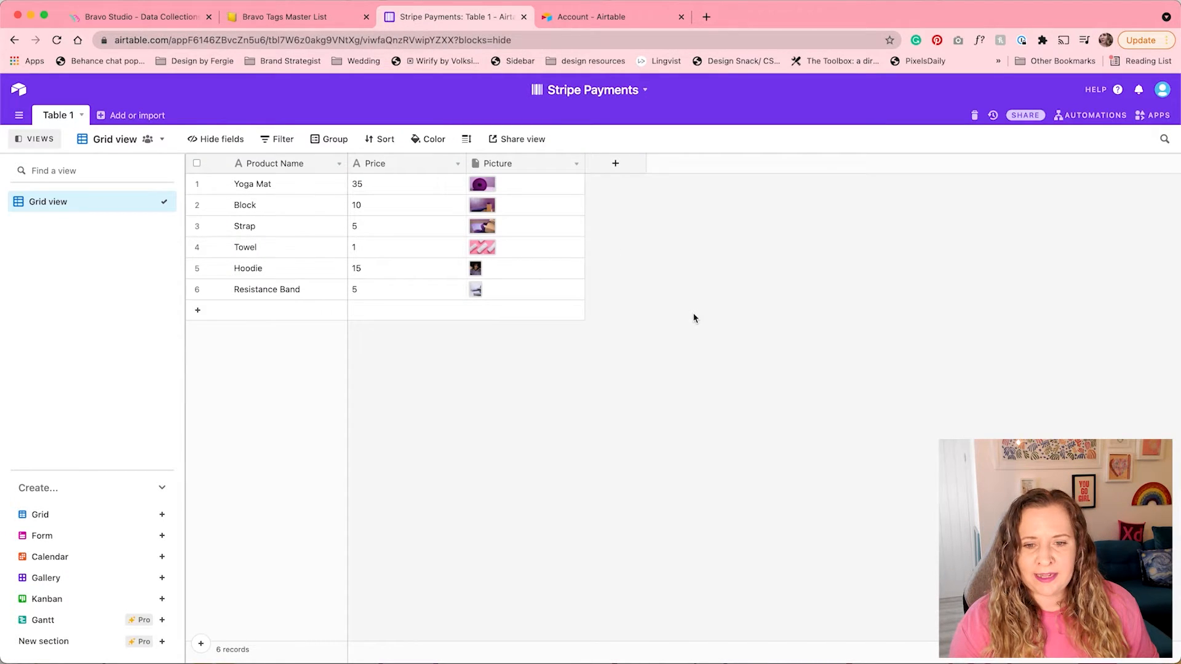
pyautogui.click(1025, 117)
pyautogui.click(654, 427)
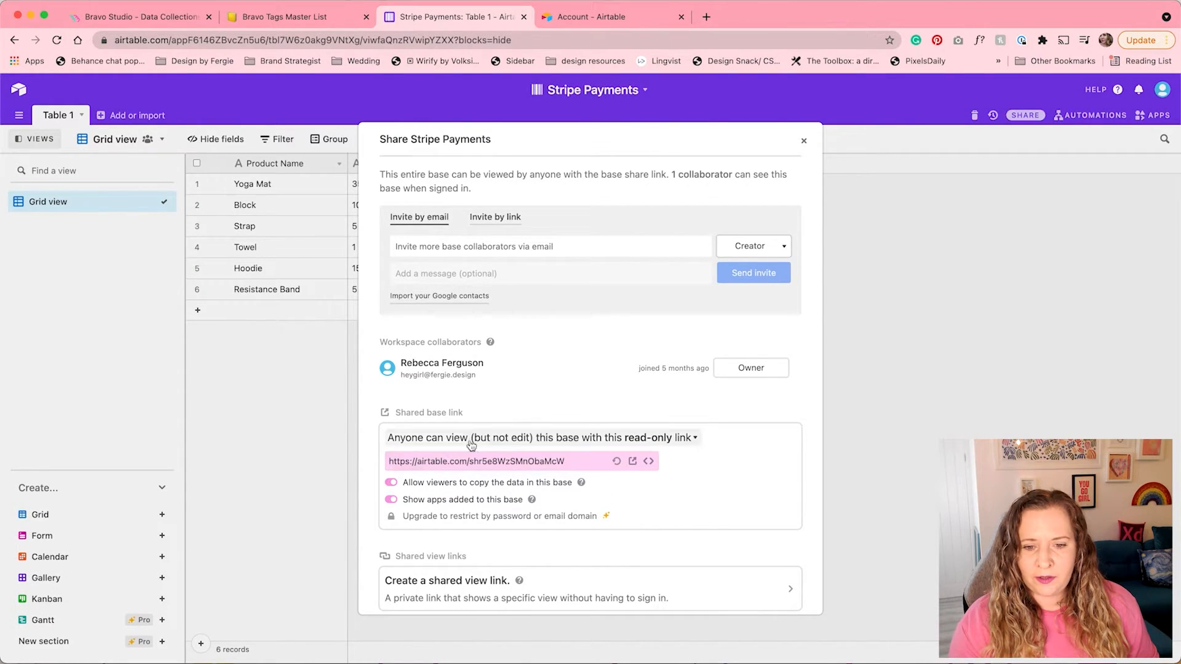
pyautogui.click(509, 462)
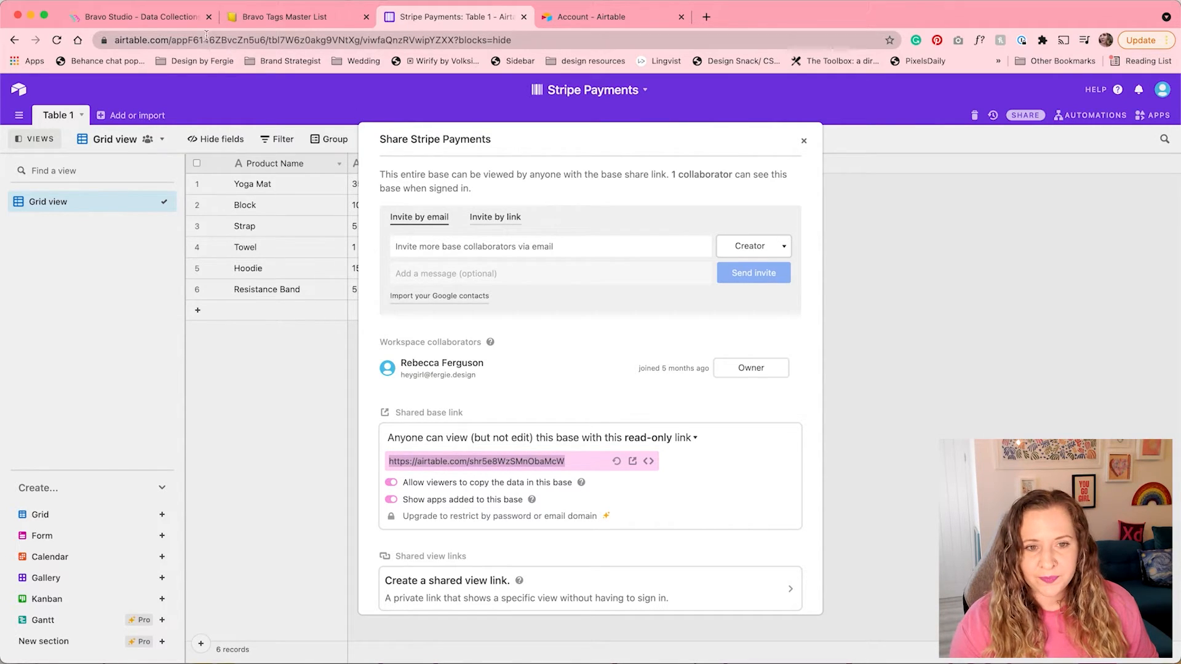
pyautogui.click(154, 17)
pyautogui.click(619, 341)
pyautogui.press('super+v')
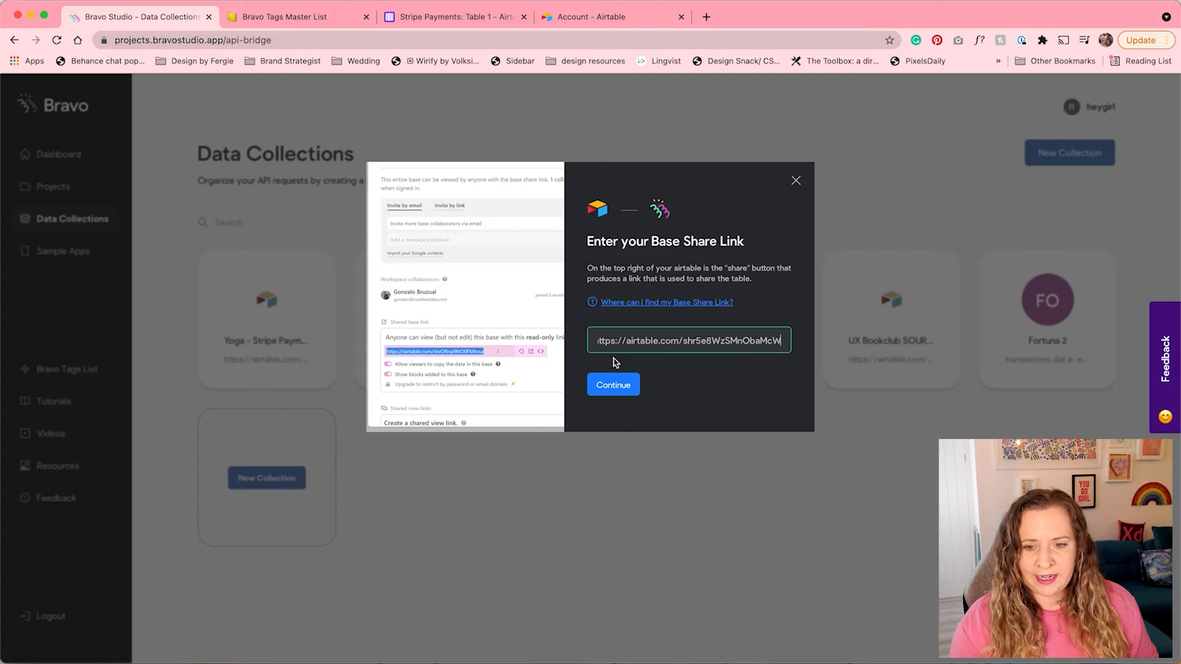
pyautogui.click(606, 385)
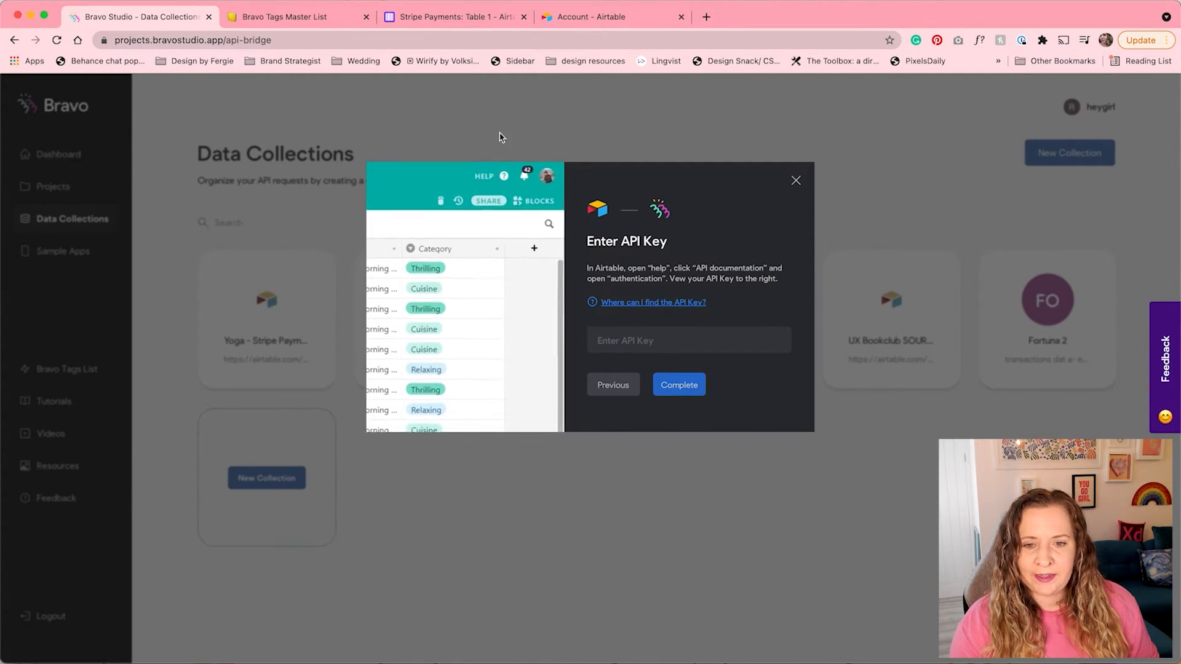
# - Get the personal API key from the Airtable account page, enter it in the wizard's API key field, and complete the collection
pyautogui.click(484, 18)
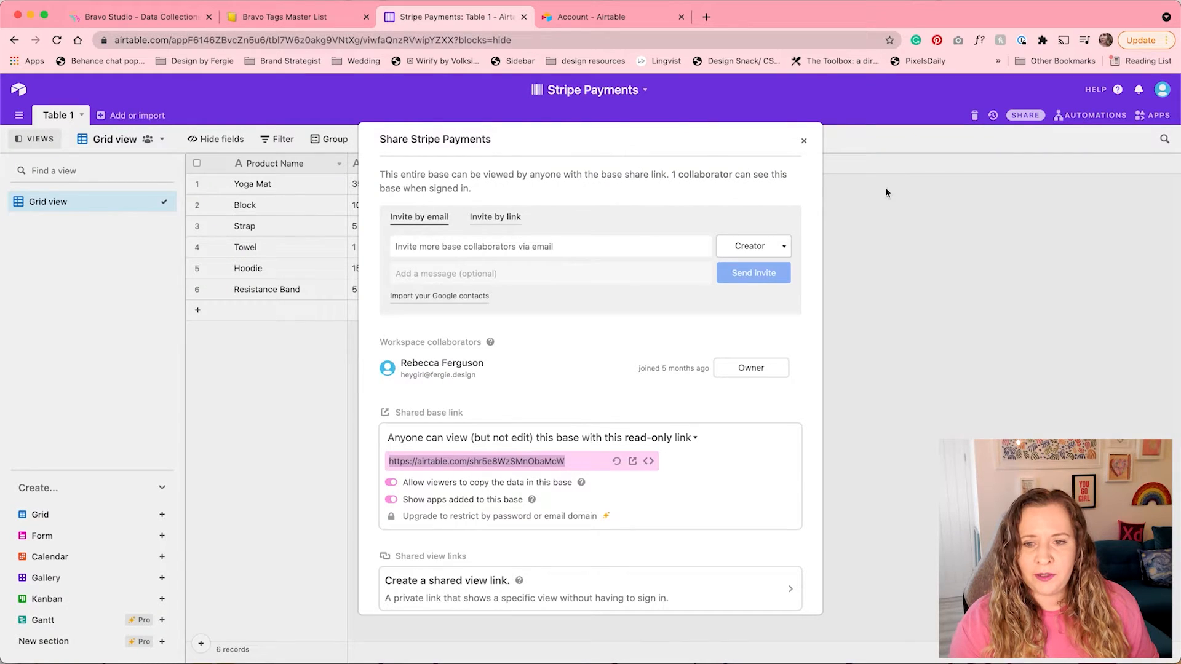
pyautogui.click(918, 251)
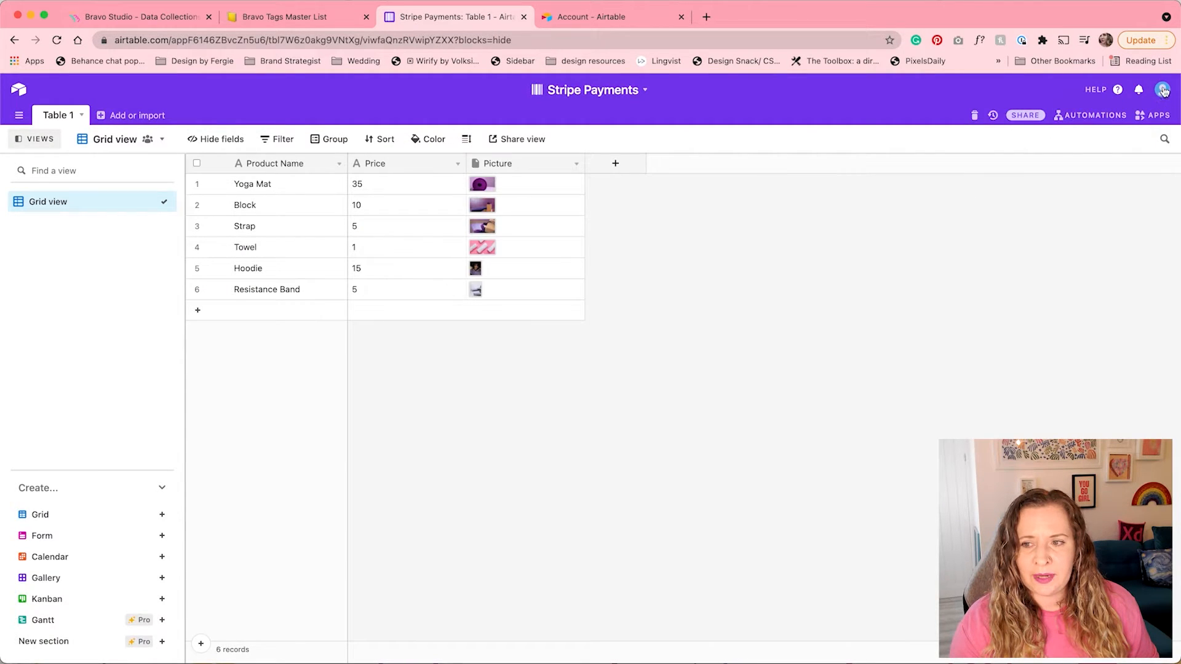
pyautogui.click(619, 18)
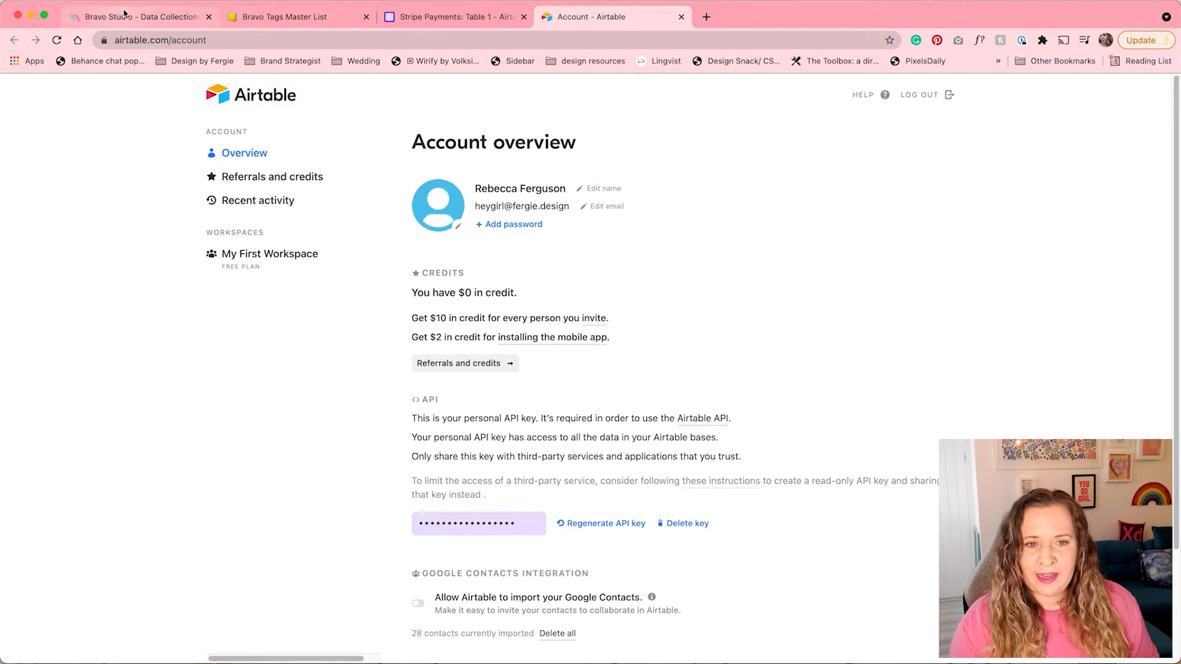
pyautogui.click(121, 17)
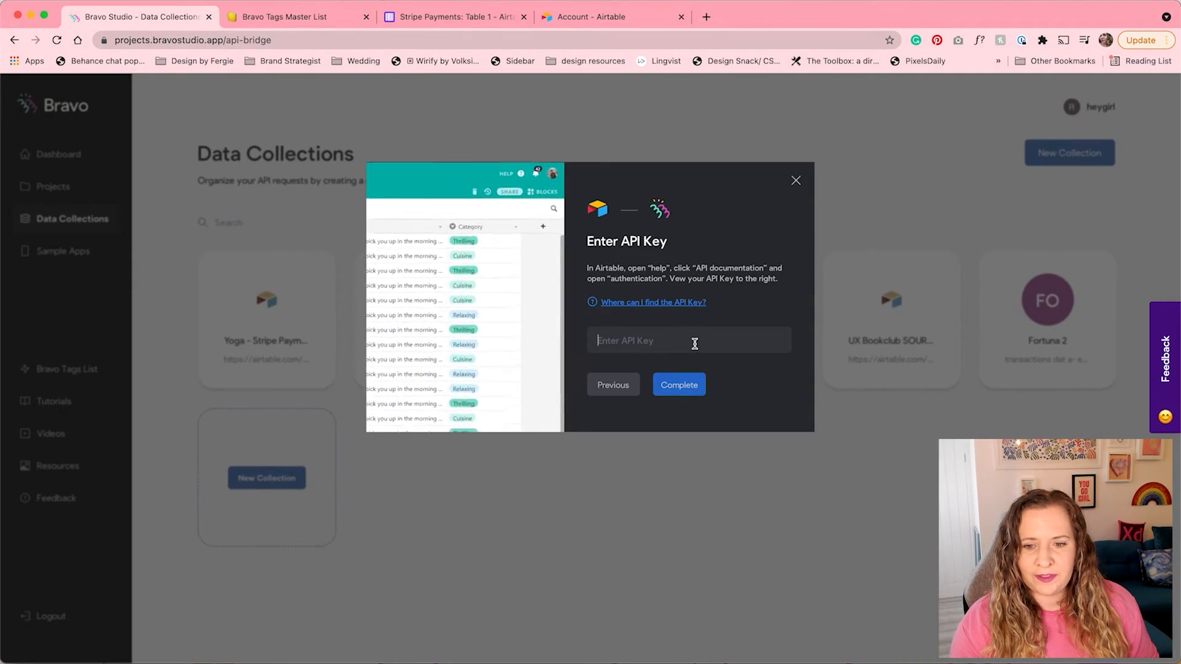
pyautogui.click(679, 384)
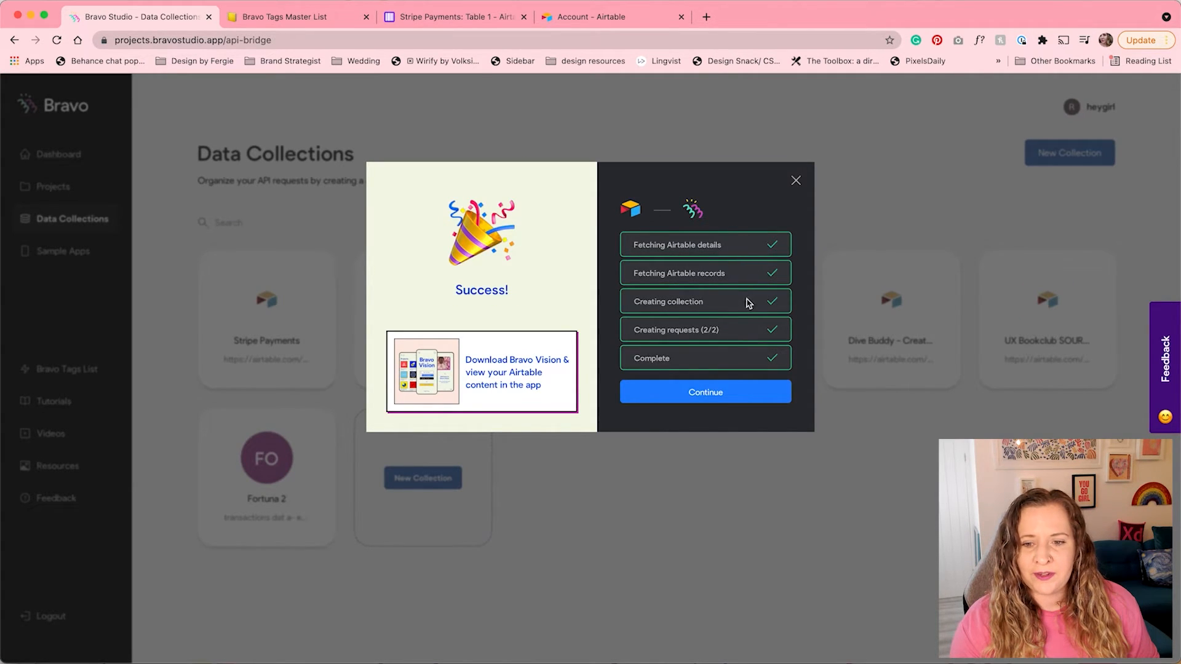
pyautogui.click(706, 394)
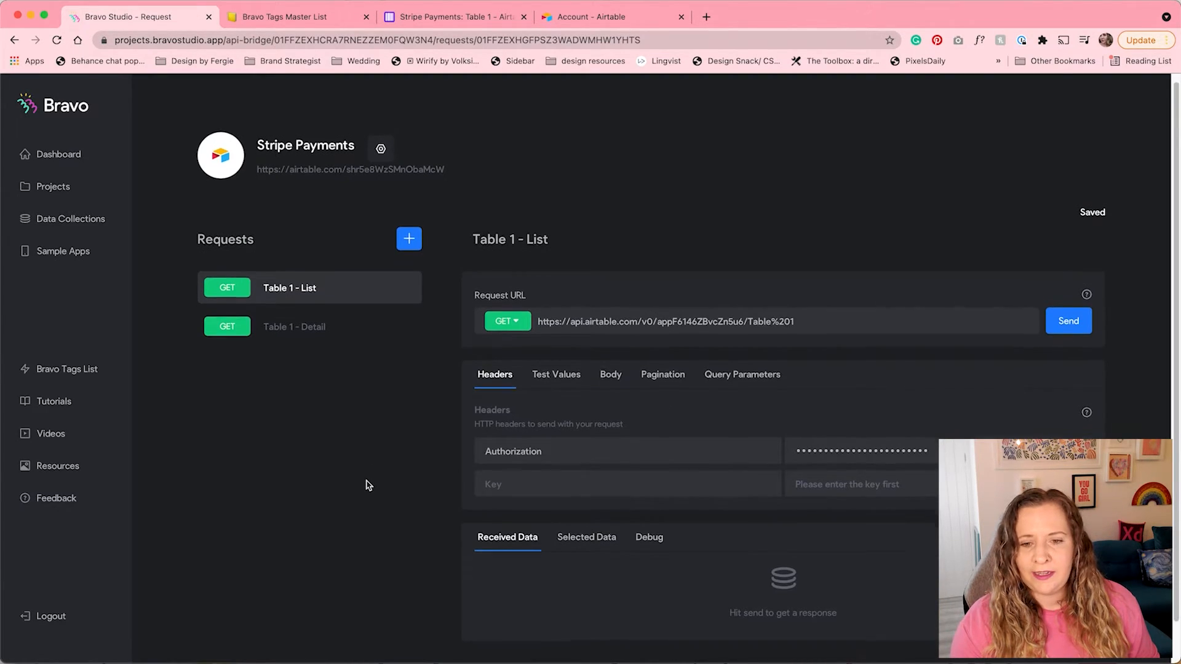
# - Rename the collection to "Mystic Yoga - Stripe Payments" in its settings and save
pyautogui.click(381, 149)
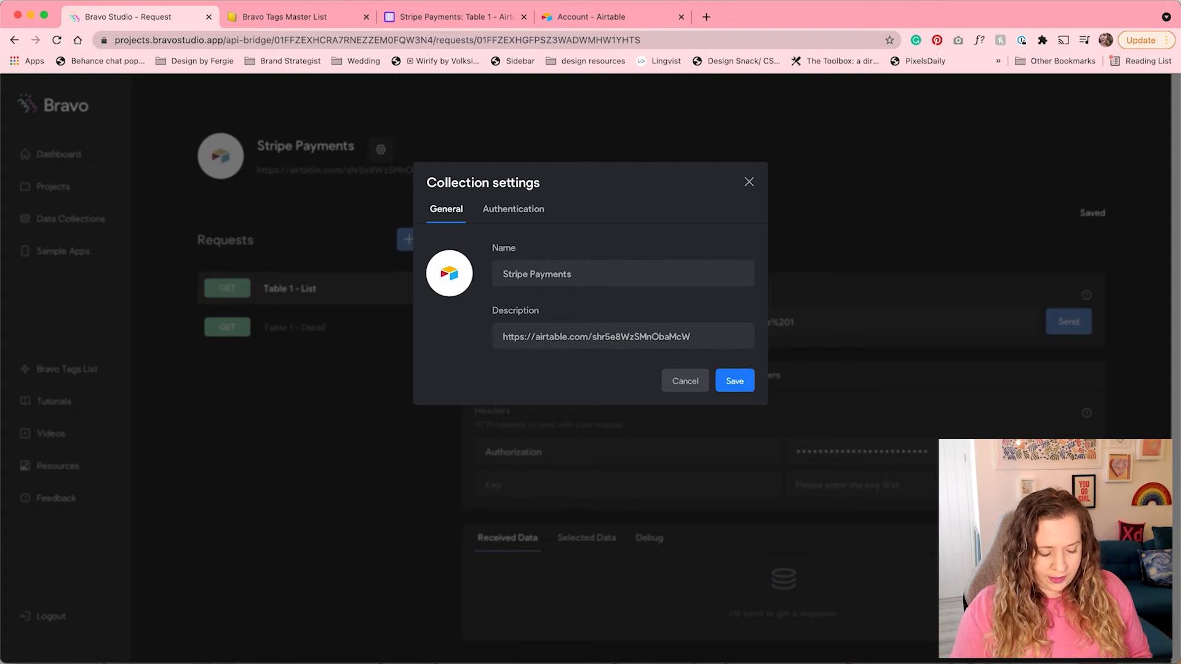
pyautogui.write('M')
pyautogui.write('ystic Yog')
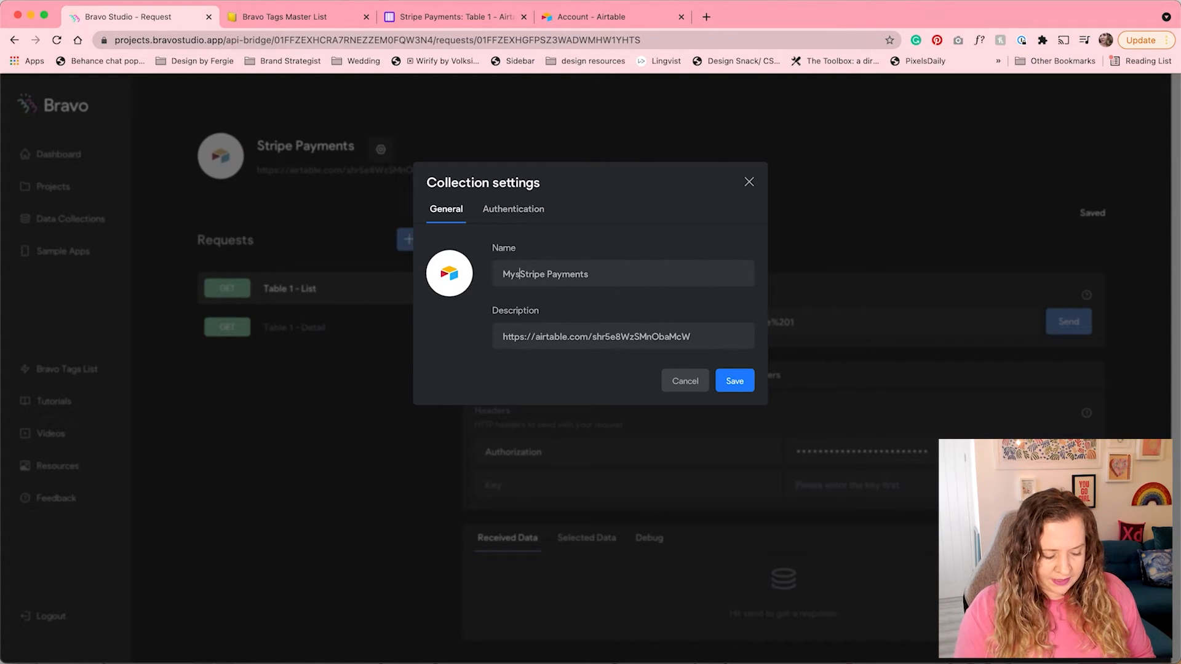
pyautogui.write('a -')
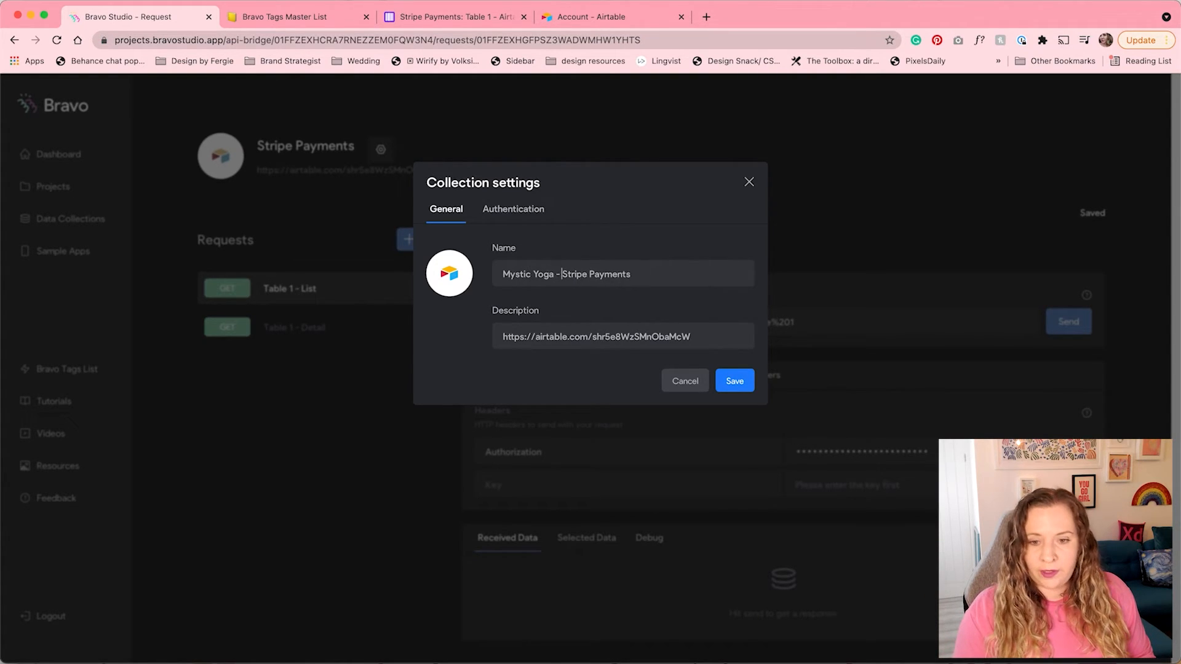
pyautogui.click(735, 380)
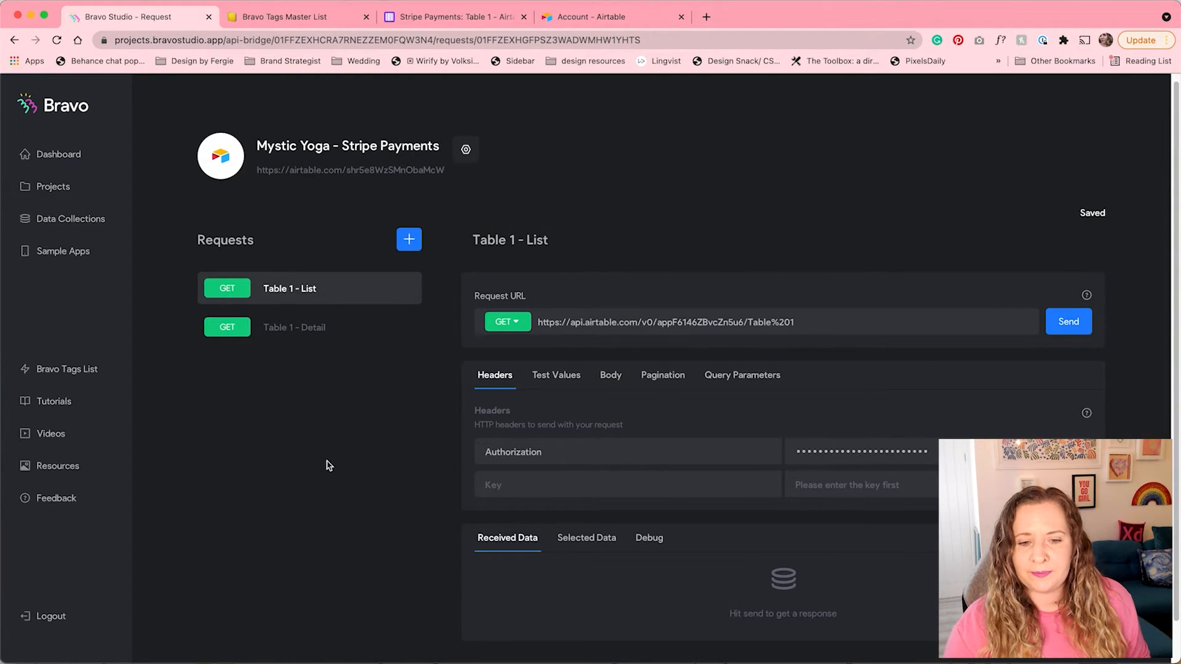
# - Compare the collection's Table 1 - List and Table 1 - Detail requests with the Airtable product table
pyautogui.scroll(-2, 327, 466)
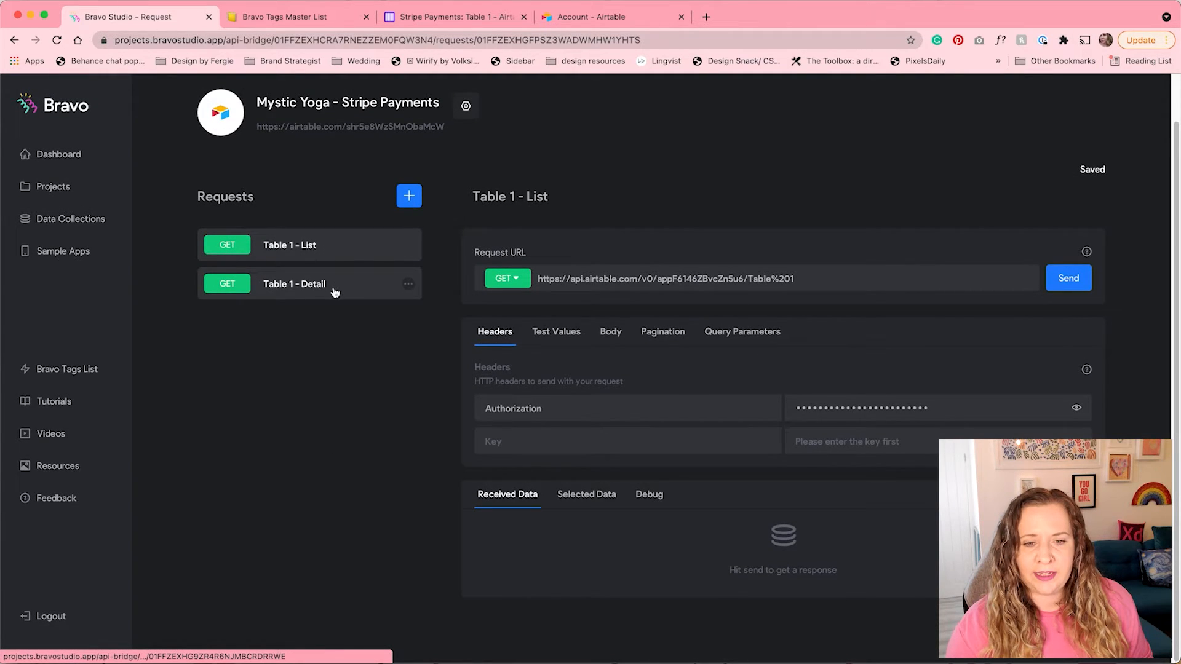
pyautogui.click(441, 19)
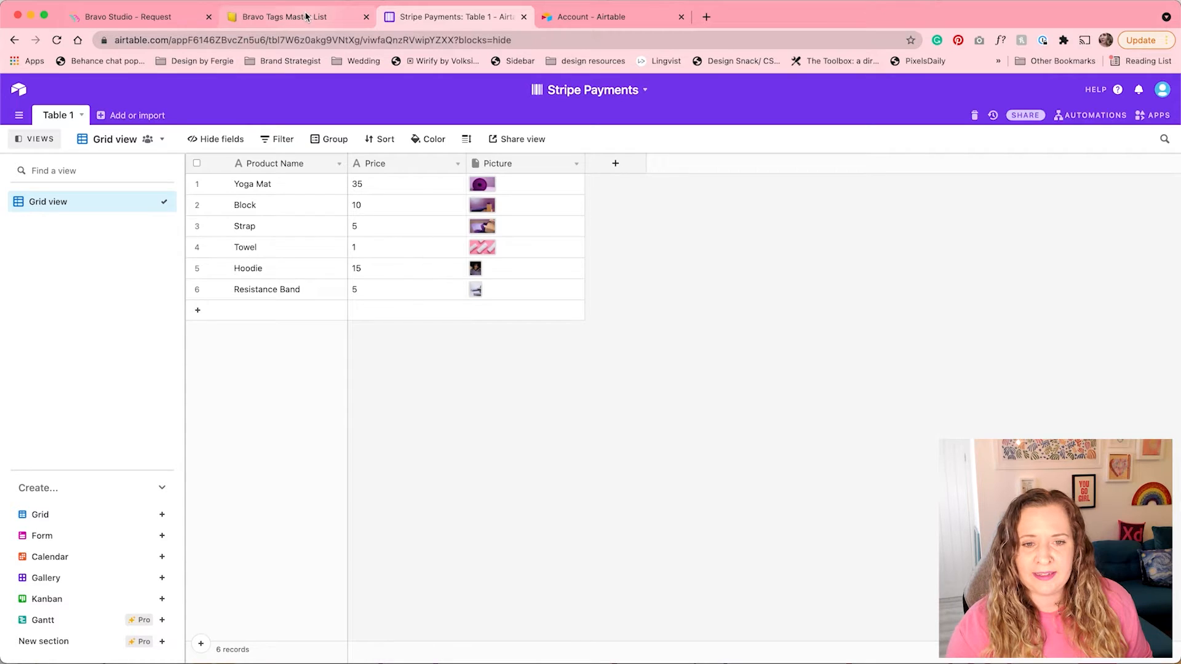
pyautogui.click(125, 19)
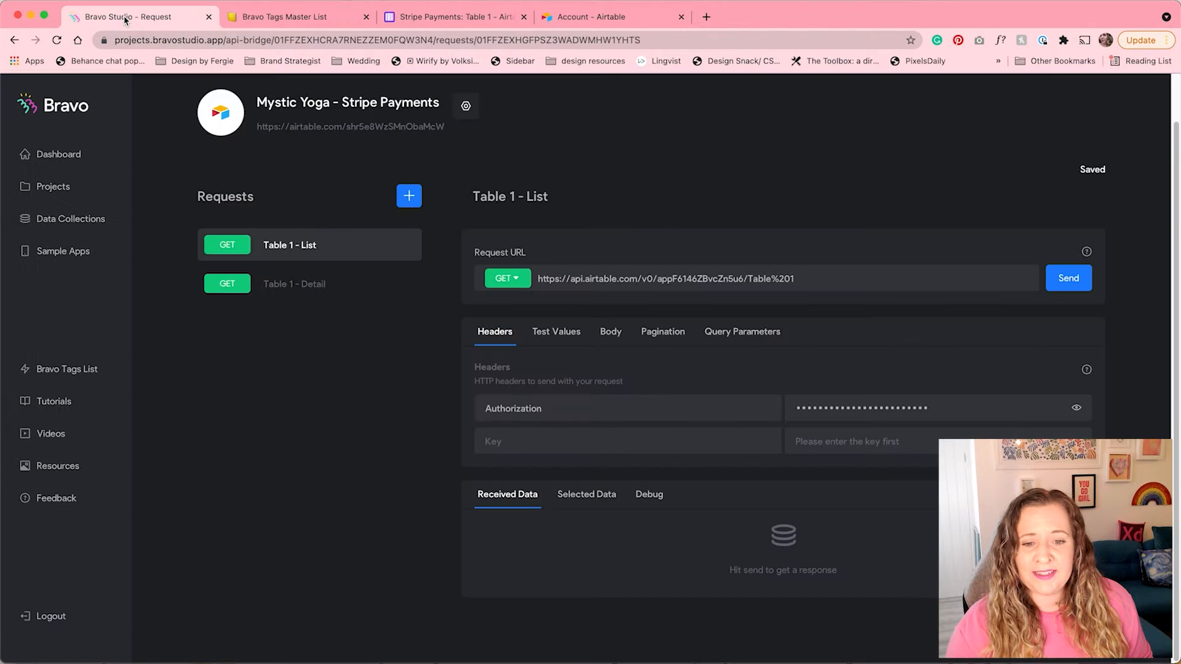
pyautogui.click(301, 283)
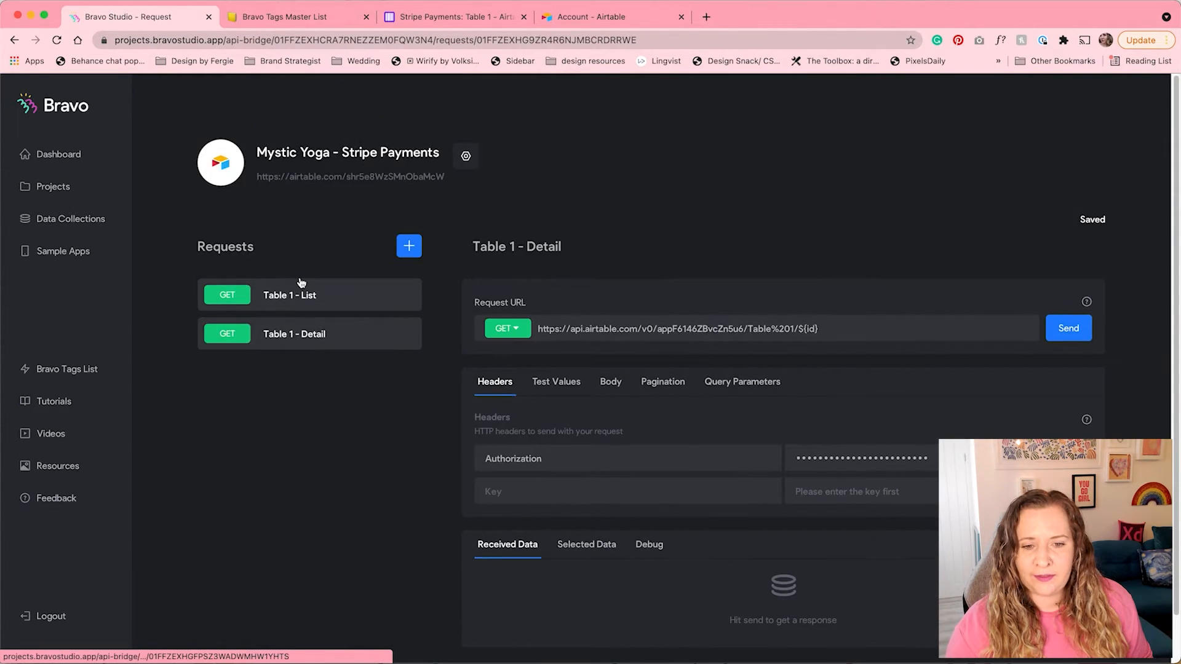
# - Send the Table 1 - List request to fetch the product records
pyautogui.click(344, 292)
pyautogui.scroll(-2, 706, 308)
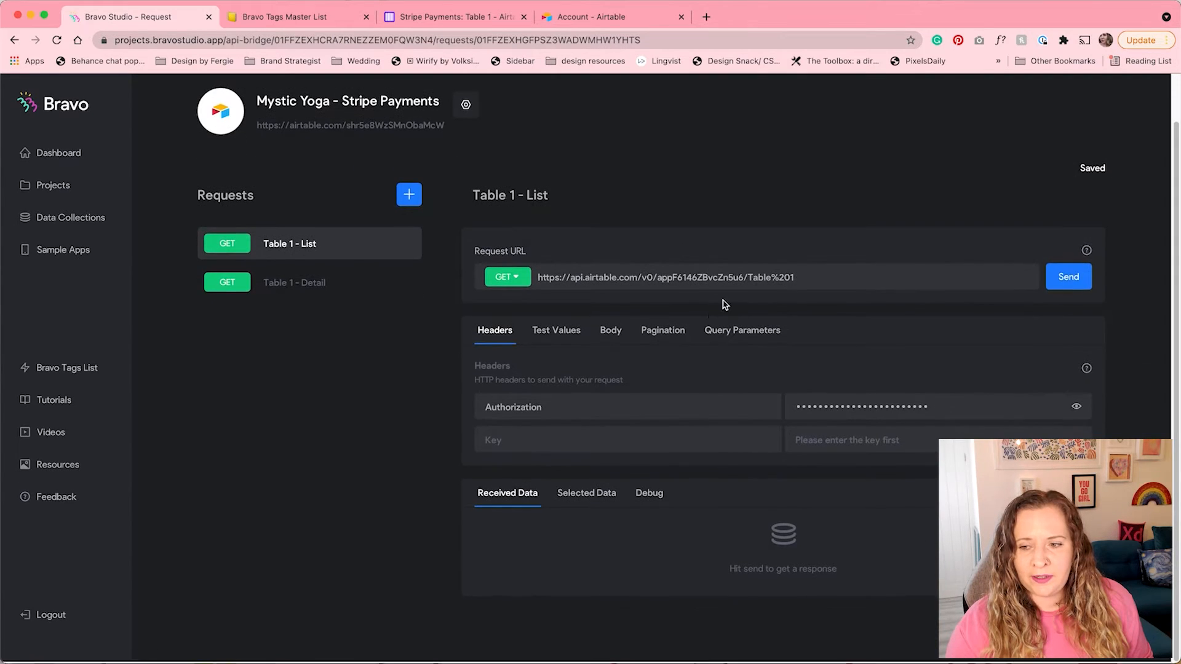
pyautogui.click(1075, 281)
# - Deselect all thumbnails.full and thumbnails.large entries of Picture[0] in the received data, including their url, width and height
pyautogui.scroll(-6, 394, 524)
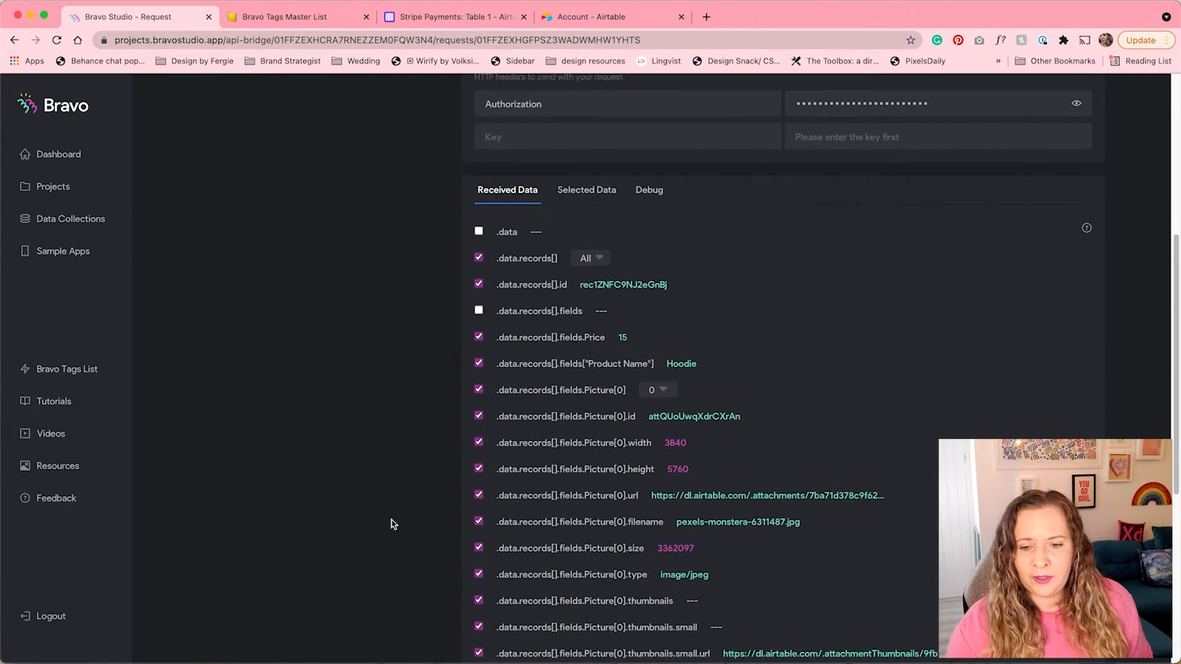
pyautogui.scroll(-5, 394, 524)
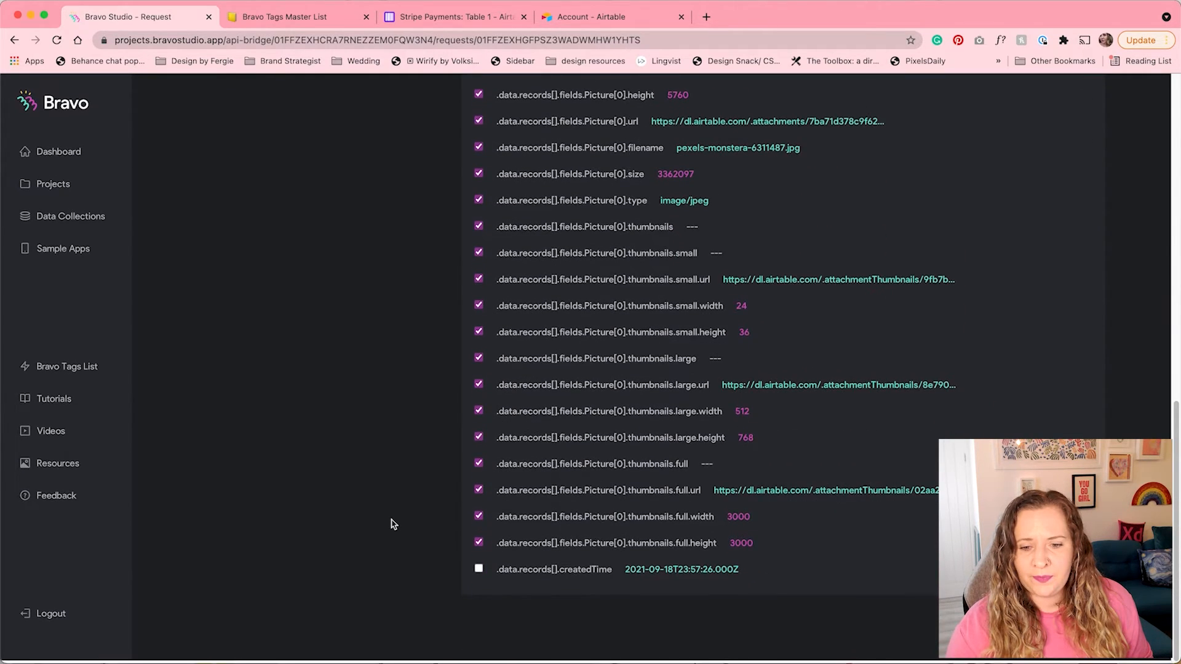
pyautogui.click(479, 548)
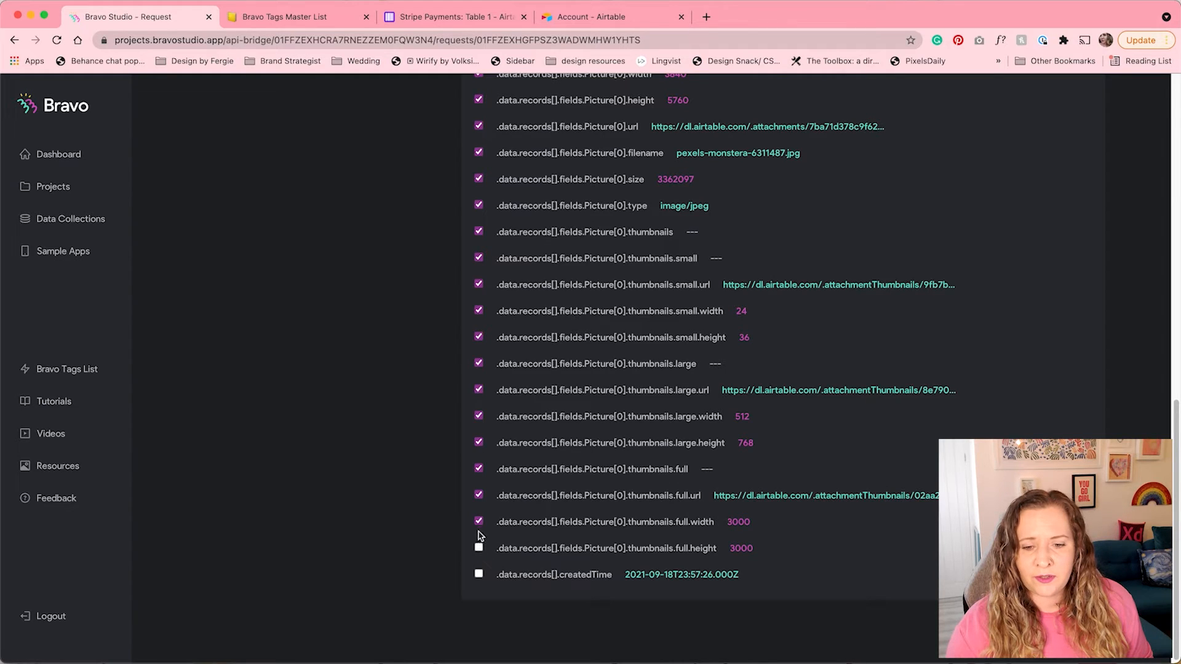
pyautogui.click(479, 522)
pyautogui.click(479, 495)
pyautogui.click(480, 469)
pyautogui.click(479, 443)
pyautogui.click(479, 416)
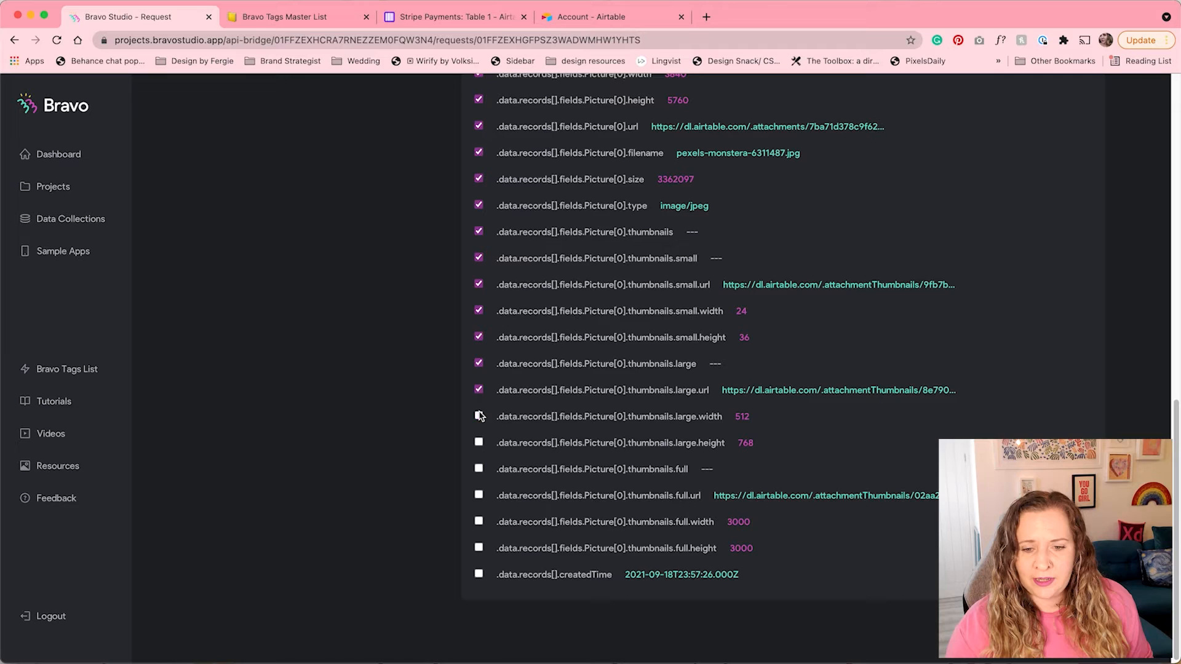
pyautogui.click(480, 390)
pyautogui.click(479, 364)
# - Deselect the thumbnails.small entries of Picture[0] with their url, width and height, plus the parent thumbnails entry
pyautogui.click(479, 337)
pyautogui.click(479, 310)
pyautogui.click(479, 284)
pyautogui.click(479, 257)
pyautogui.click(479, 231)
# - Deselect the type, size, filename, height and width of Picture[0], but keep its url selected
pyautogui.click(479, 205)
pyautogui.scroll(2, 480, 208)
pyautogui.scroll(3, 479, 210)
pyautogui.click(479, 325)
pyautogui.click(479, 298)
pyautogui.click(479, 272)
pyautogui.click(479, 246)
pyautogui.click(479, 272)
pyautogui.scroll(4, 482, 277)
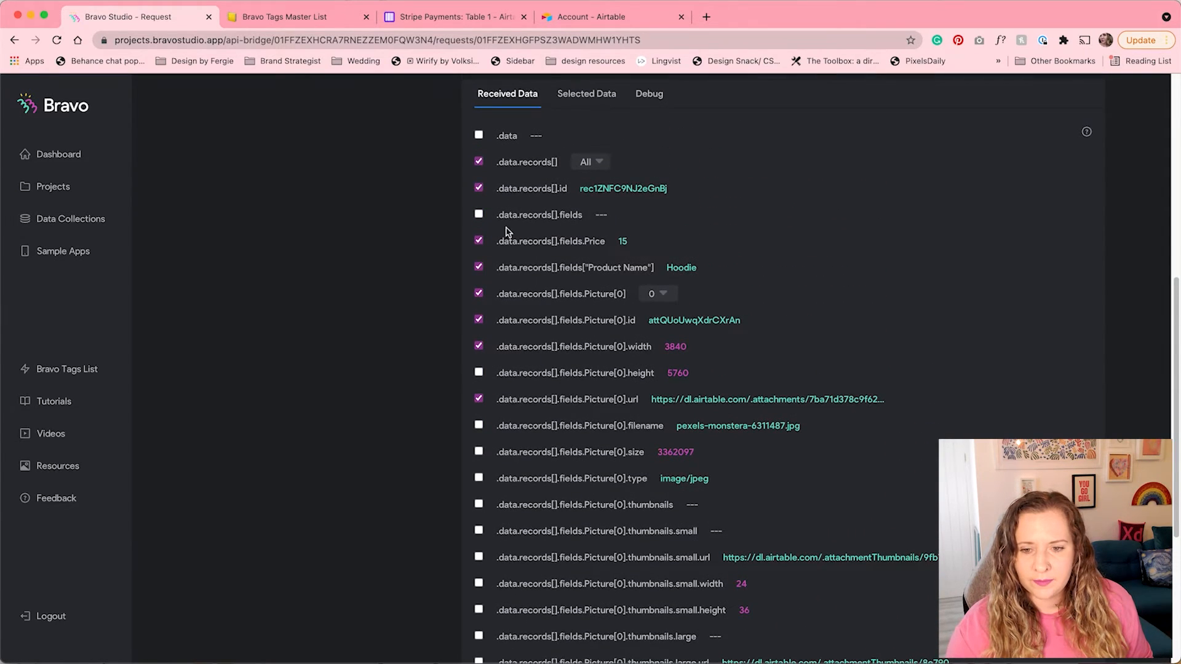
pyautogui.click(486, 348)
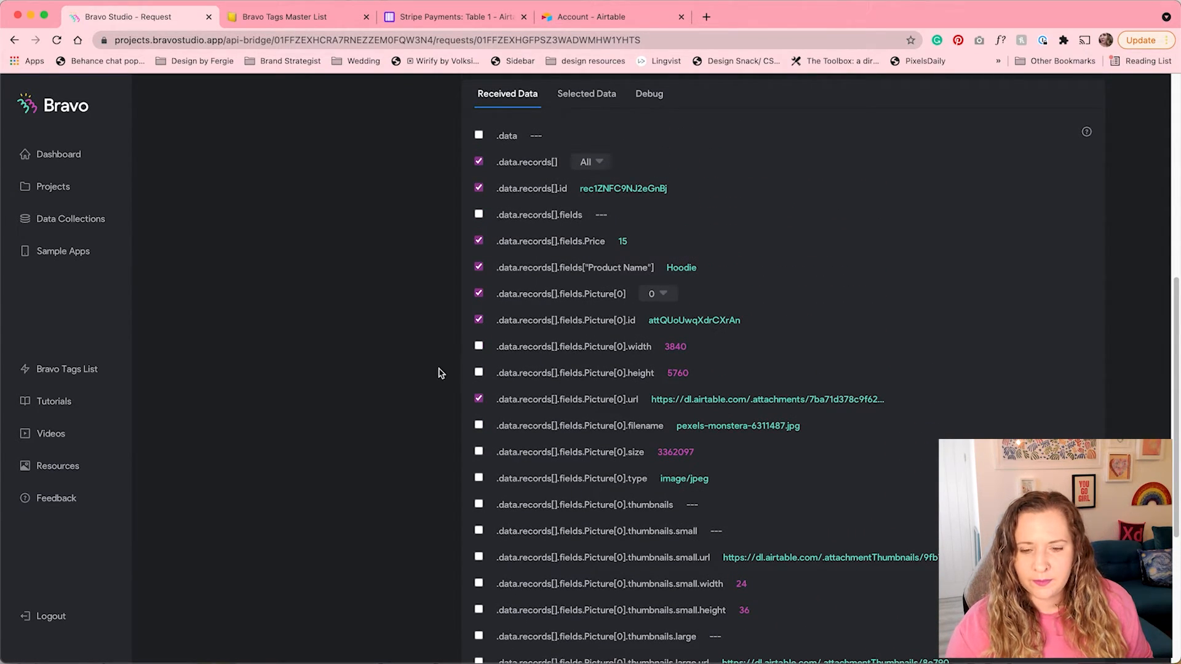
pyautogui.scroll(1, 414, 401)
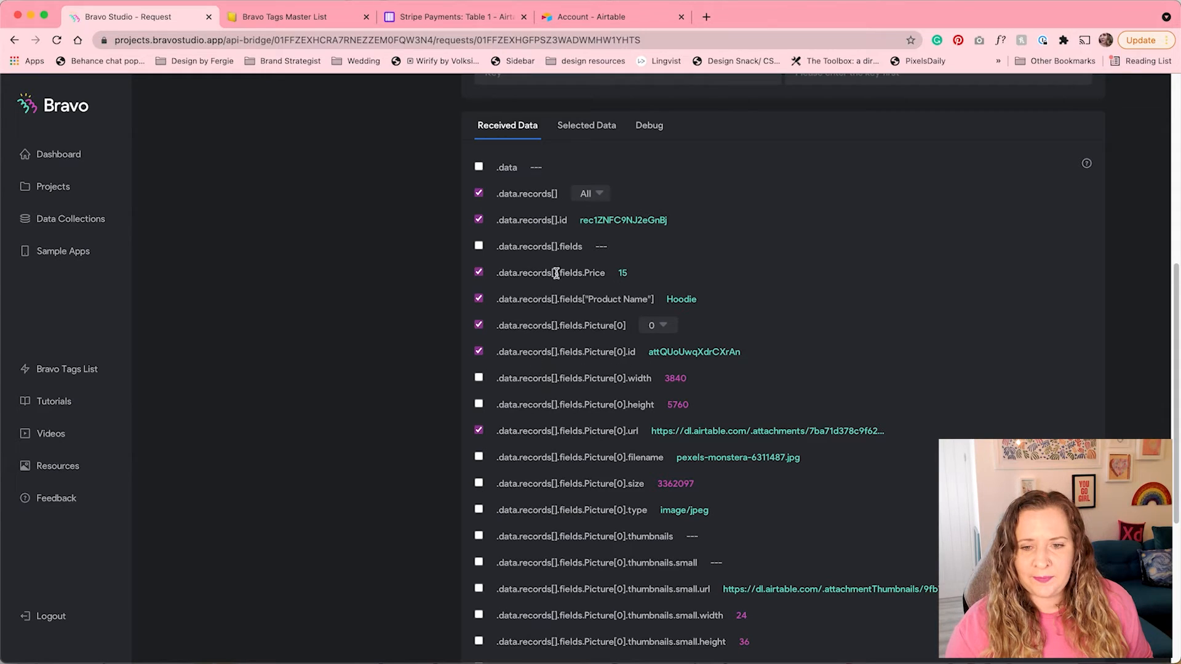
# - Review the selected data fields of the Table 1 - List request, including their paths, names and list settings
pyautogui.click(606, 129)
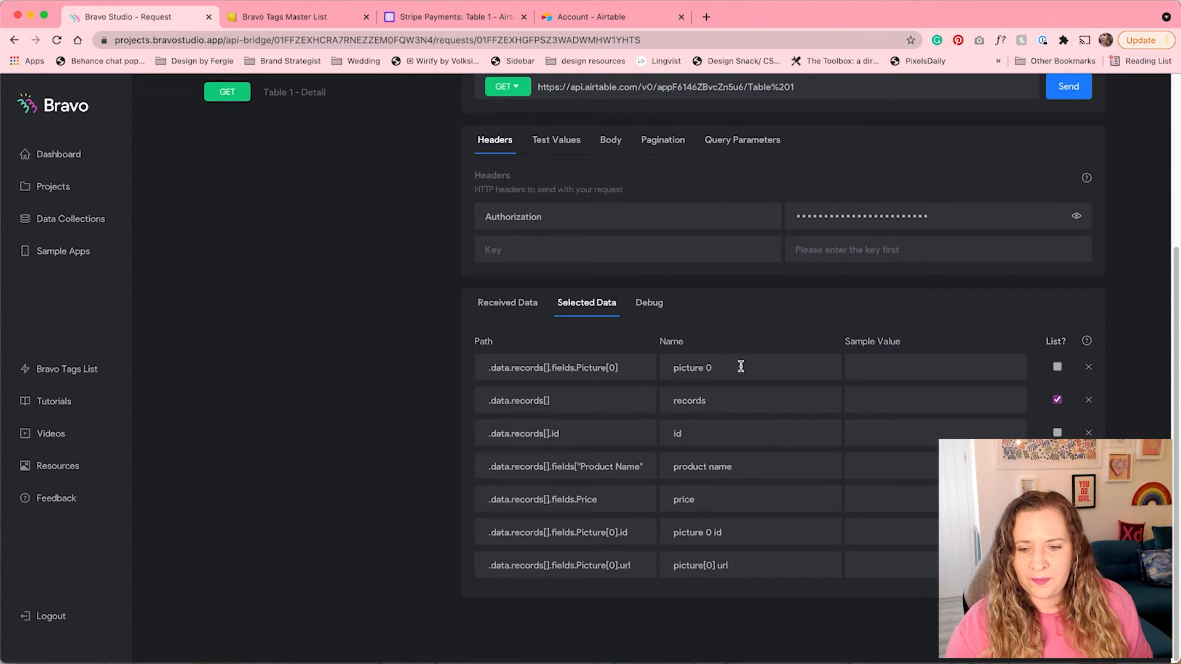
pyautogui.scroll(1, 553, 430)
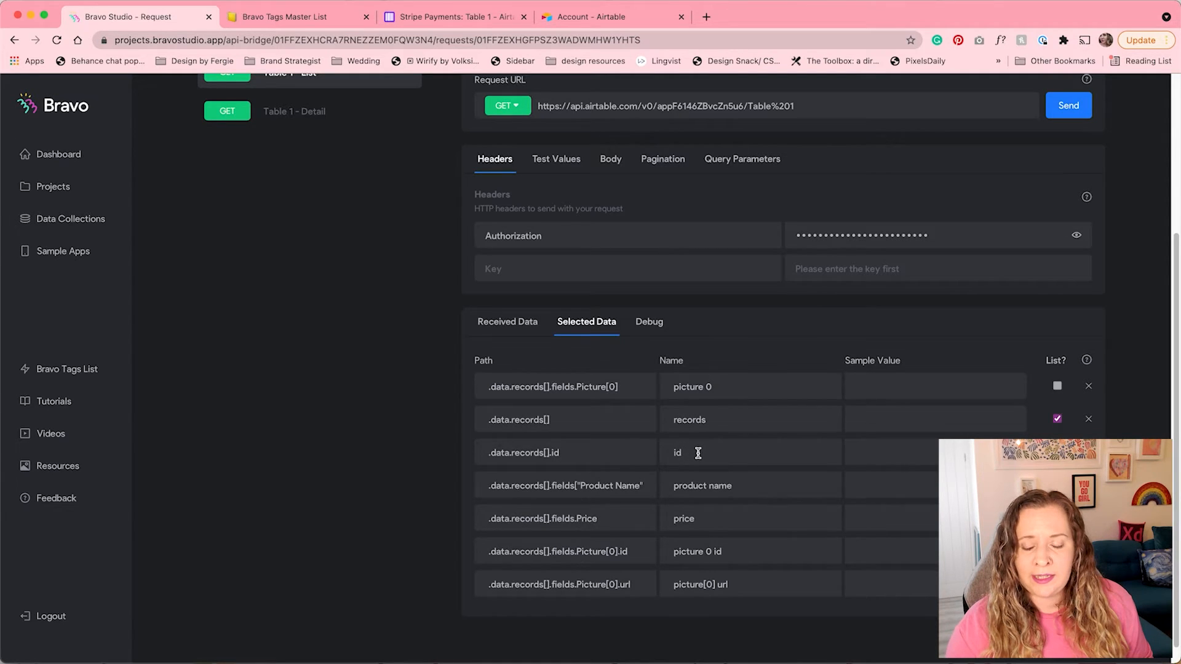
pyautogui.scroll(5, 698, 453)
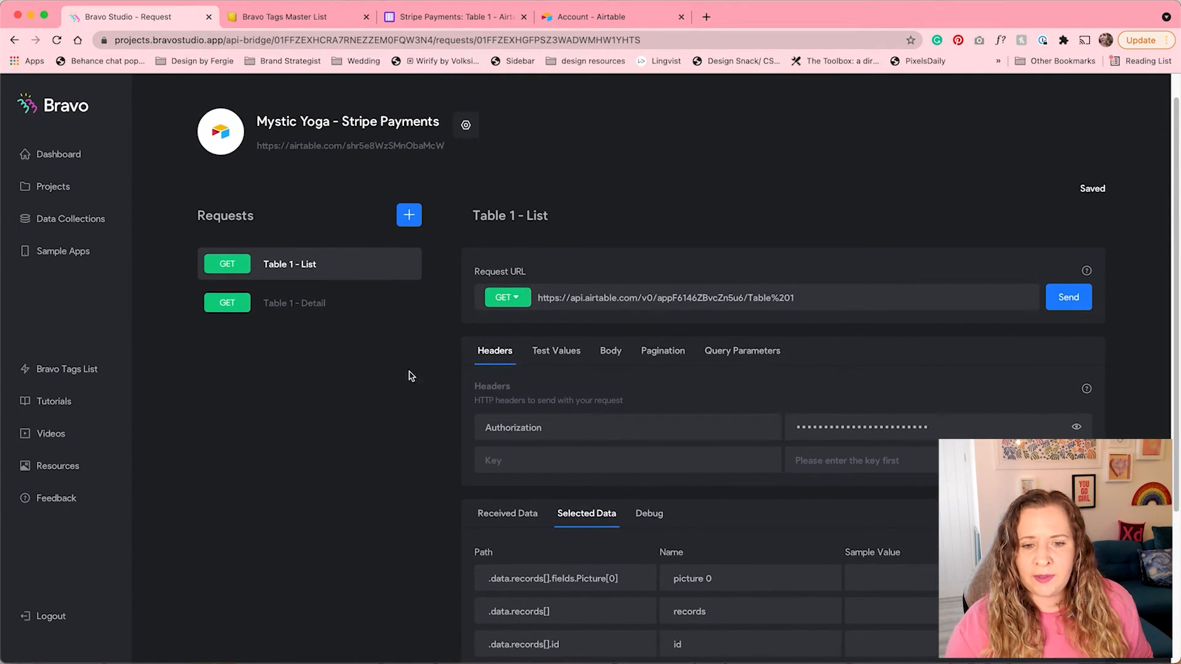
# - Send the Table 1 - Detail request with the ${id} URL and look through its received data
pyautogui.click(310, 306)
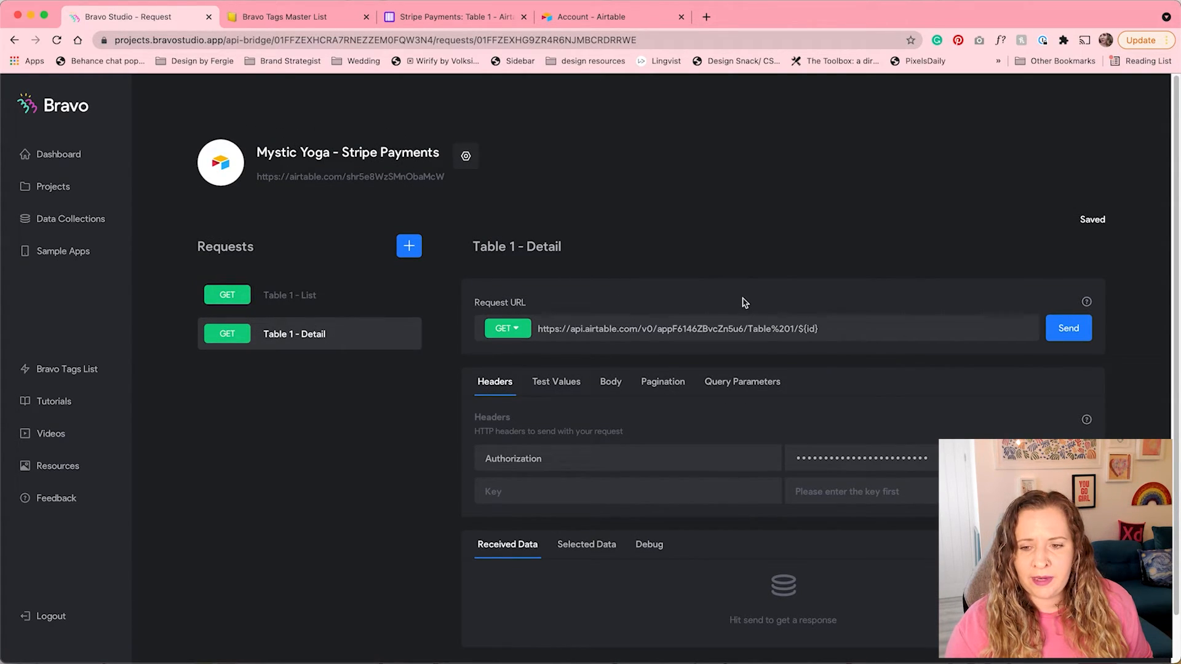
pyautogui.moveTo(819, 328); pyautogui.dragTo(802, 328)
pyautogui.click(837, 332)
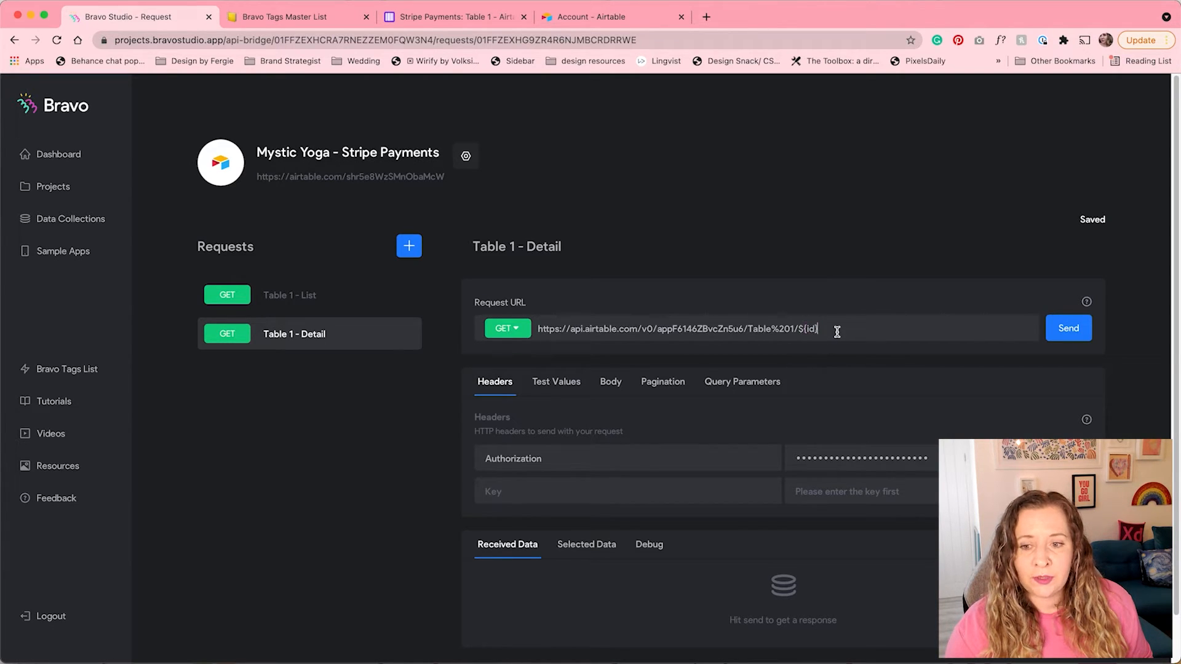
pyautogui.click(1058, 332)
pyautogui.scroll(-2, 398, 562)
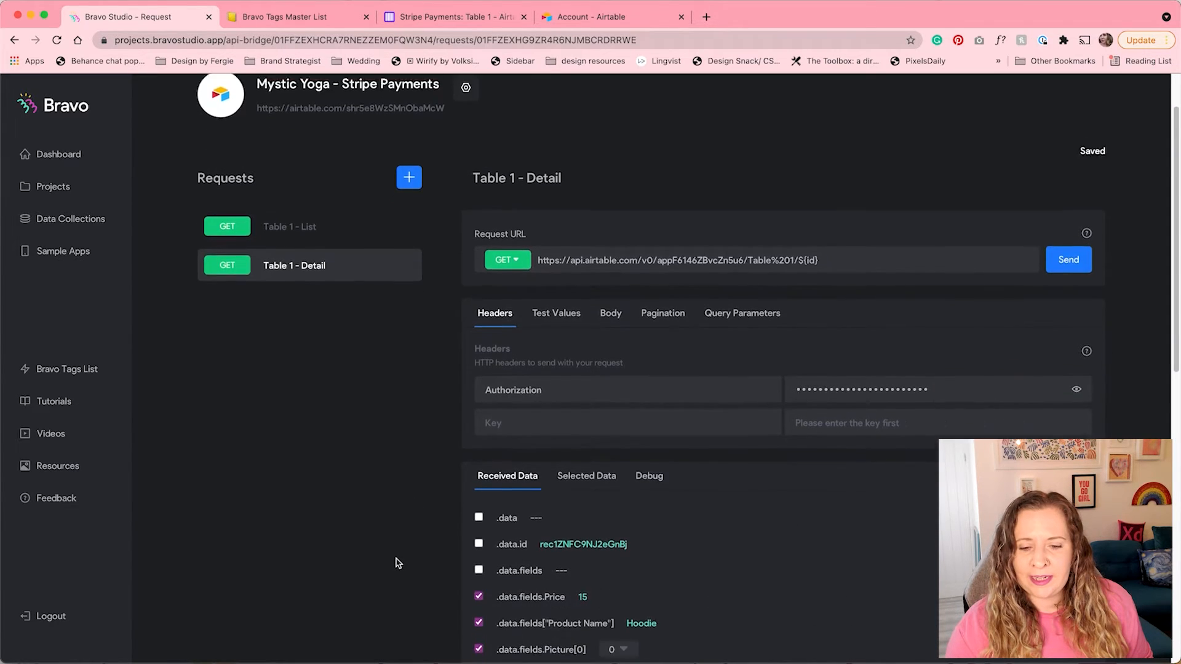
pyautogui.scroll(-5, 399, 562)
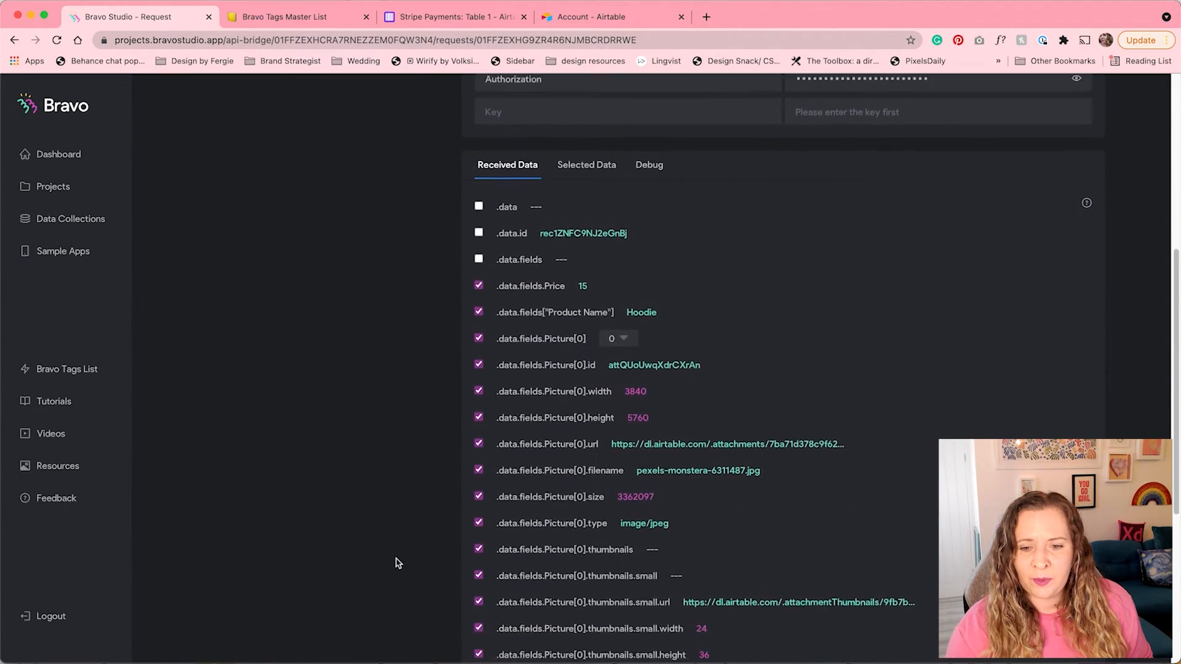
pyautogui.scroll(-5, 398, 563)
pyautogui.scroll(11, 398, 563)
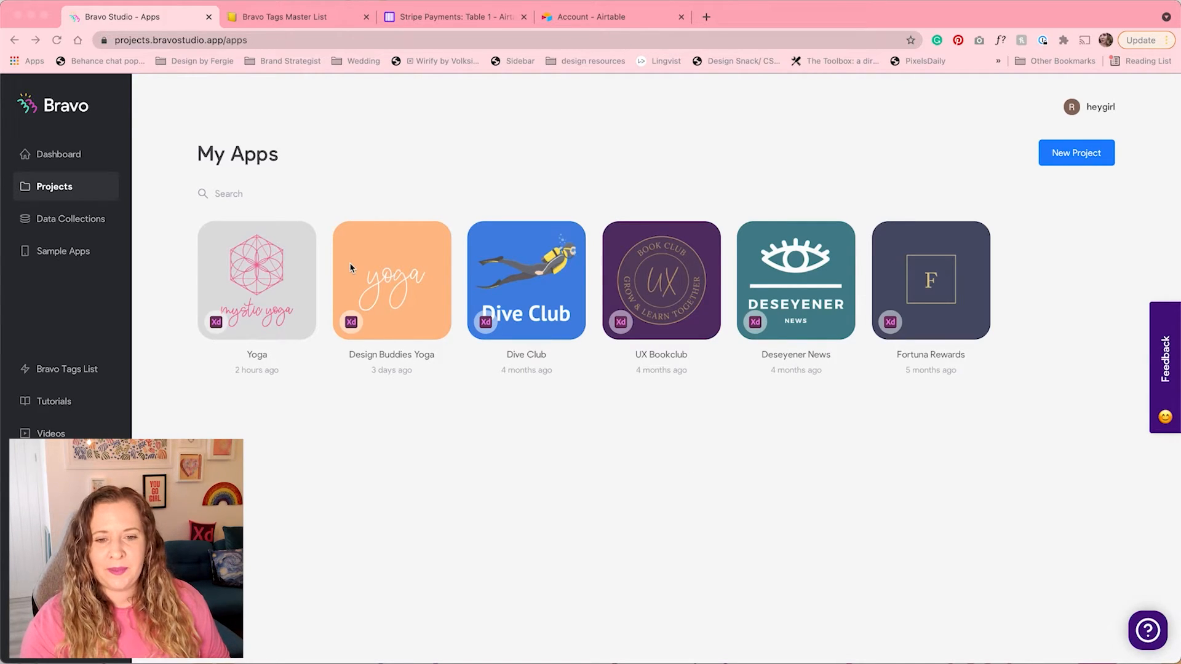
# - Open the Yoga project's Stripe settings to check its payment connection
pyautogui.click(266, 277)
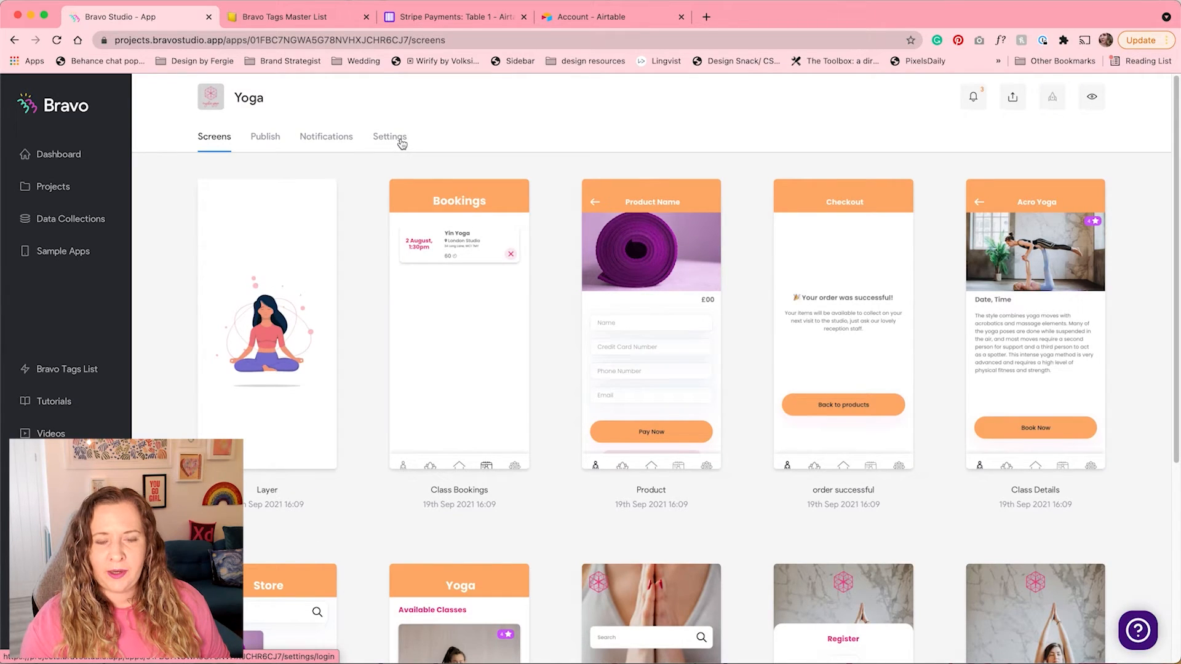
pyautogui.click(401, 144)
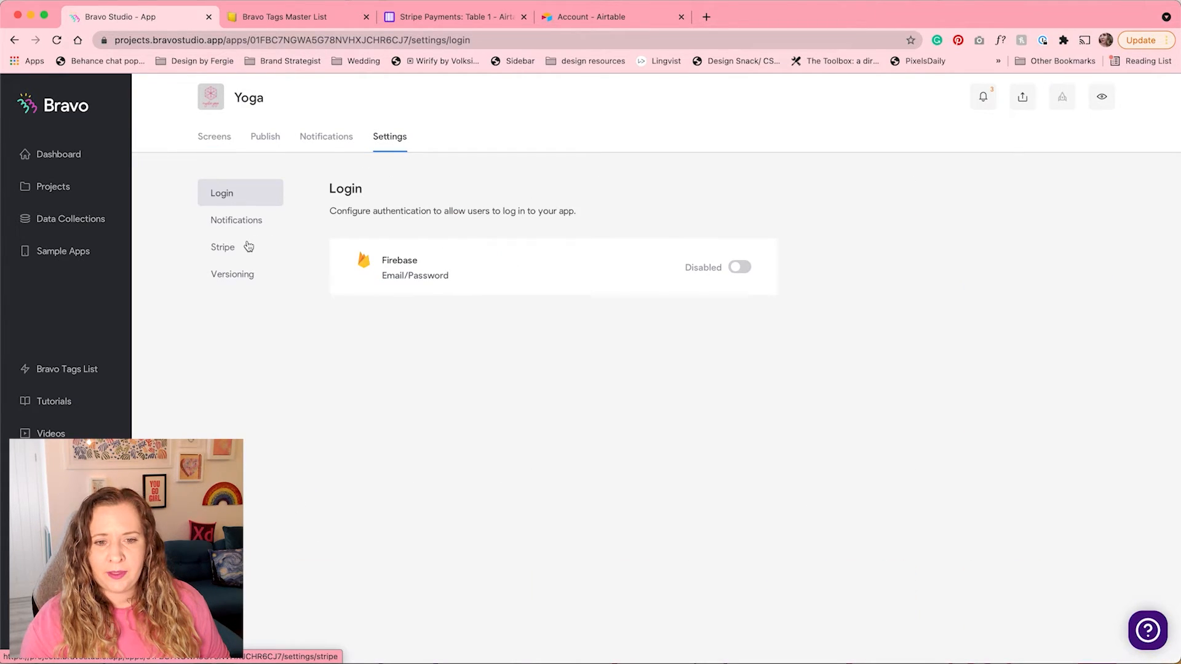
pyautogui.click(225, 249)
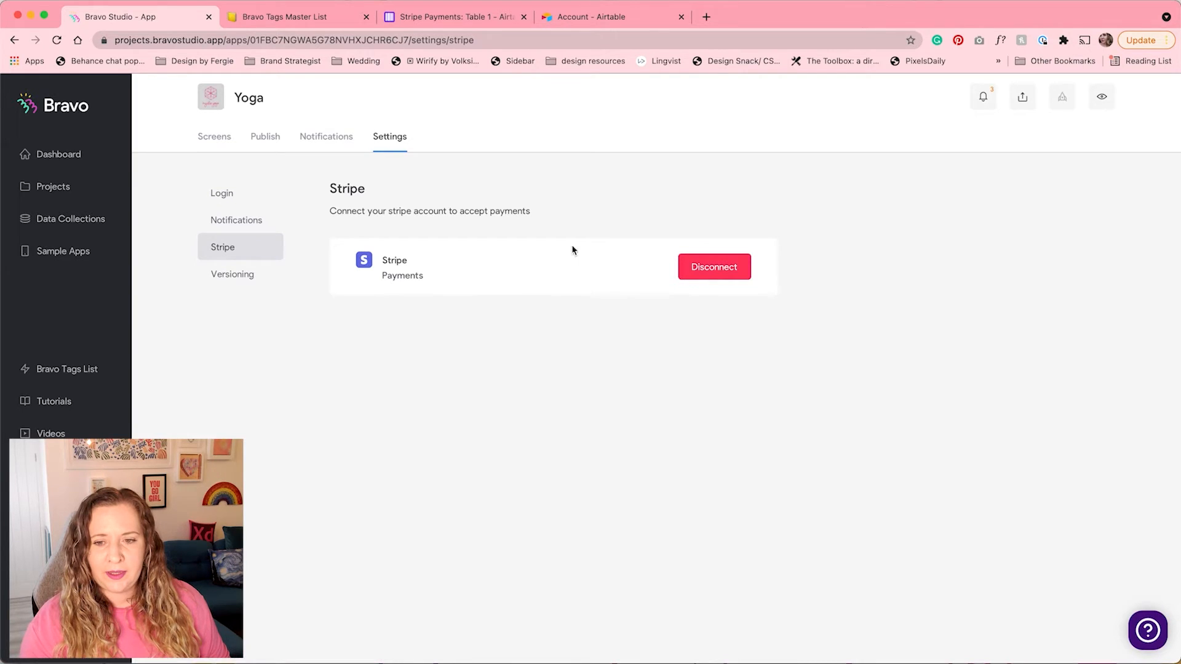
# - Open the Stripe settings of the Design Buddies Yoga project and start connecting a Stripe account
pyautogui.click(63, 187)
pyautogui.click(389, 279)
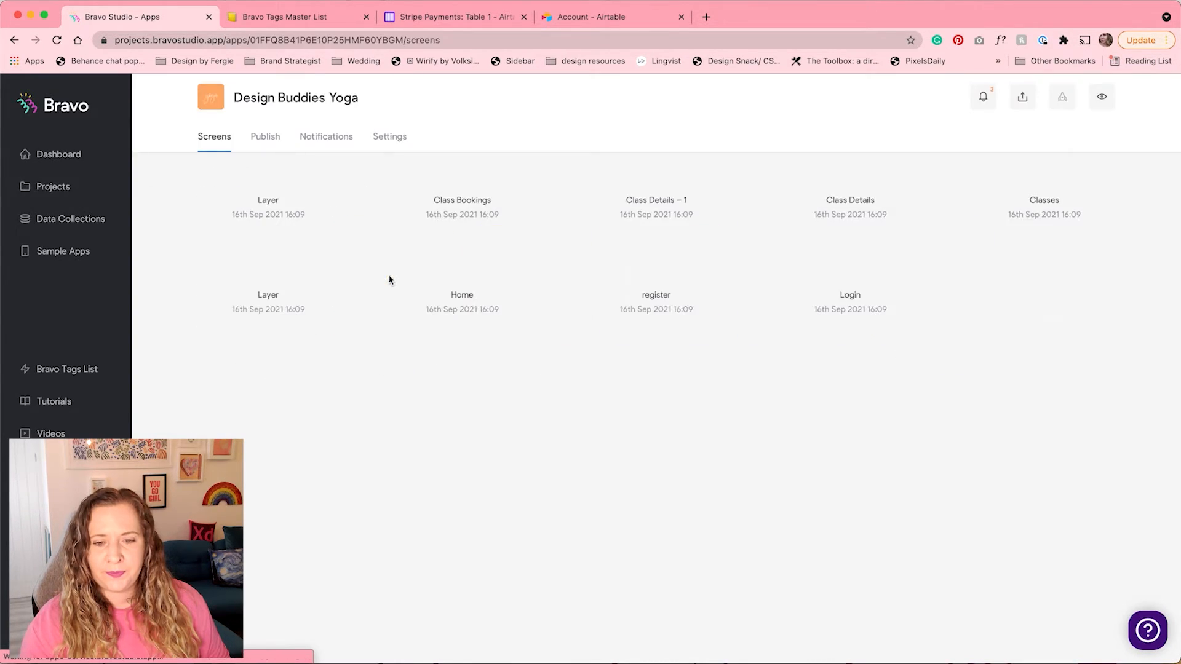
pyautogui.click(387, 142)
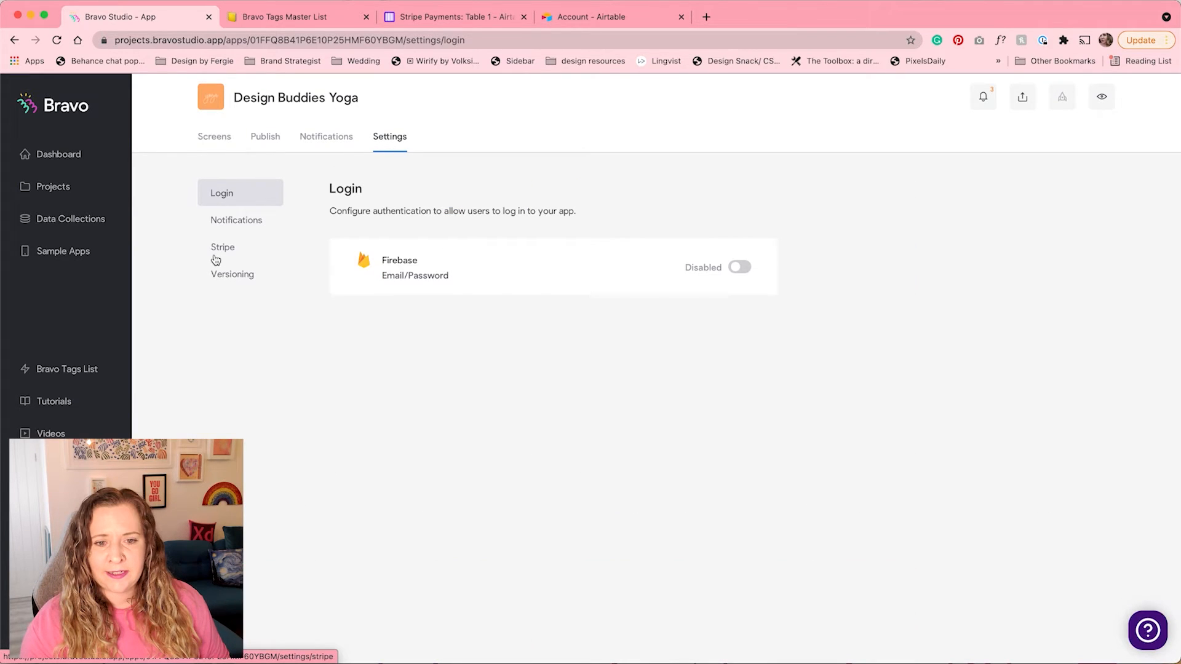
pyautogui.click(220, 249)
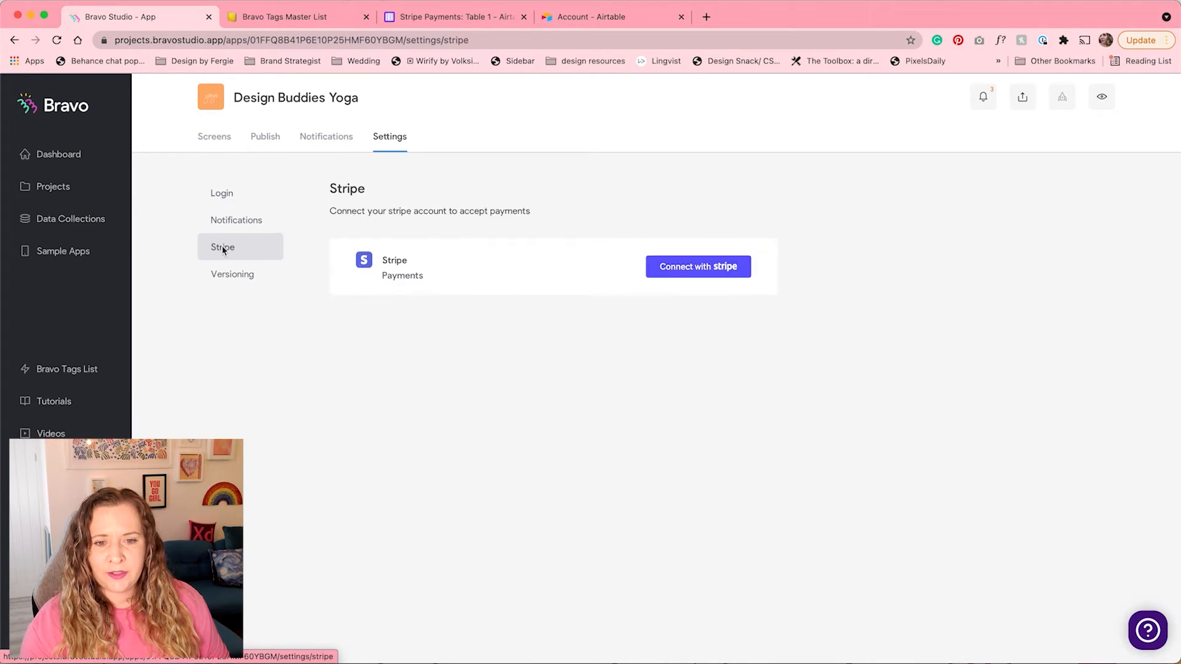
pyautogui.click(707, 272)
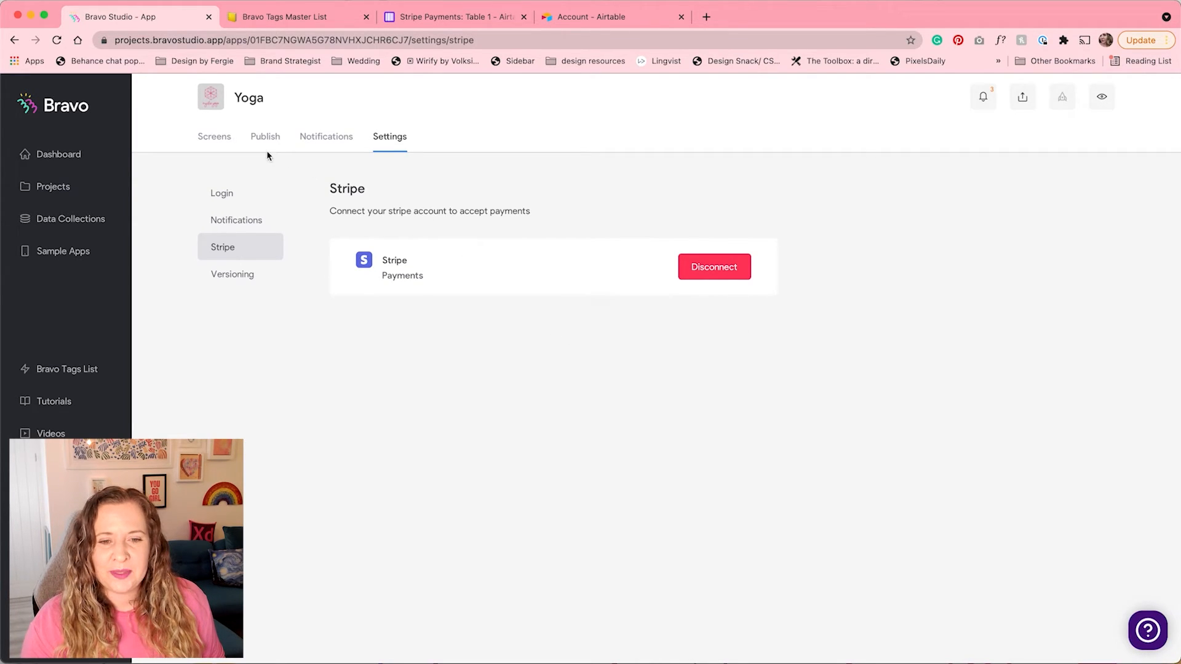
# - Bind the Yoga project's Store screen to the Table 1 - List request of the Mystic Yoga - Stripe Payments collection
pyautogui.click(206, 141)
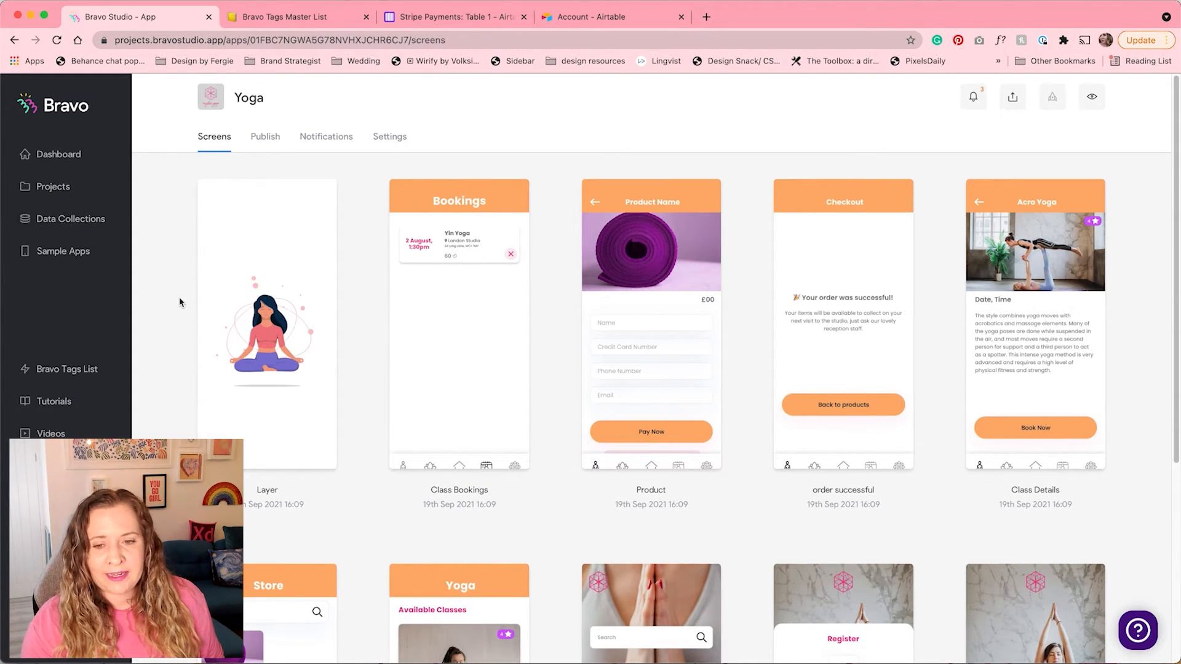
pyautogui.scroll(-2, 180, 302)
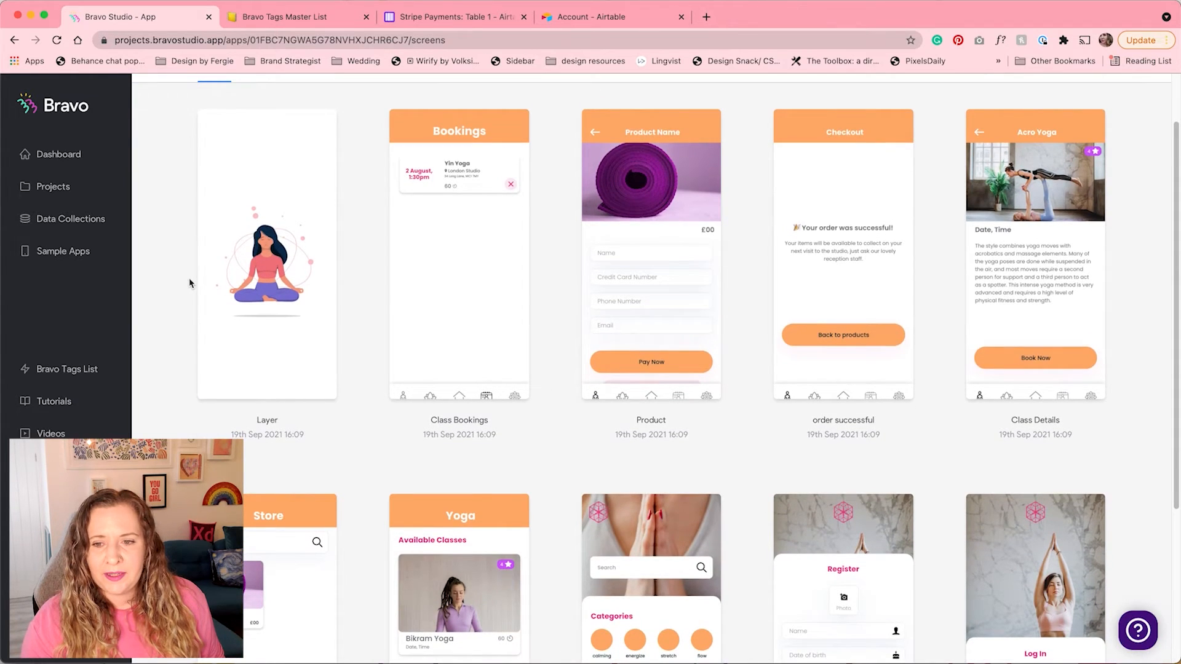
pyautogui.scroll(-6, 186, 295)
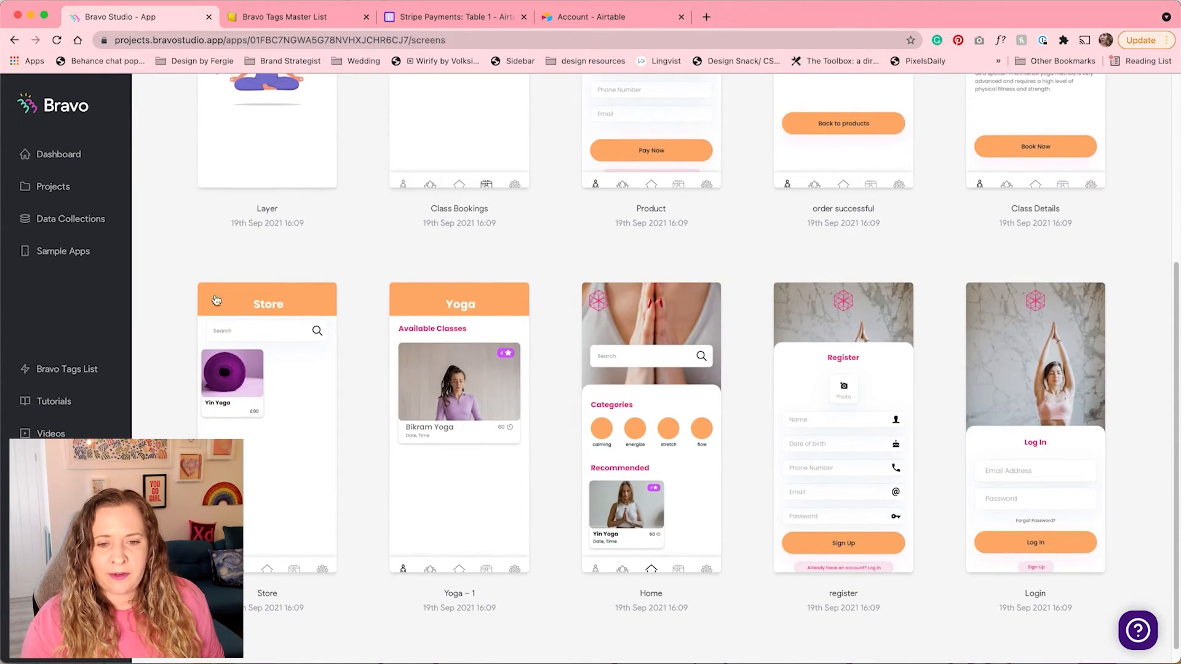
pyautogui.click(288, 401)
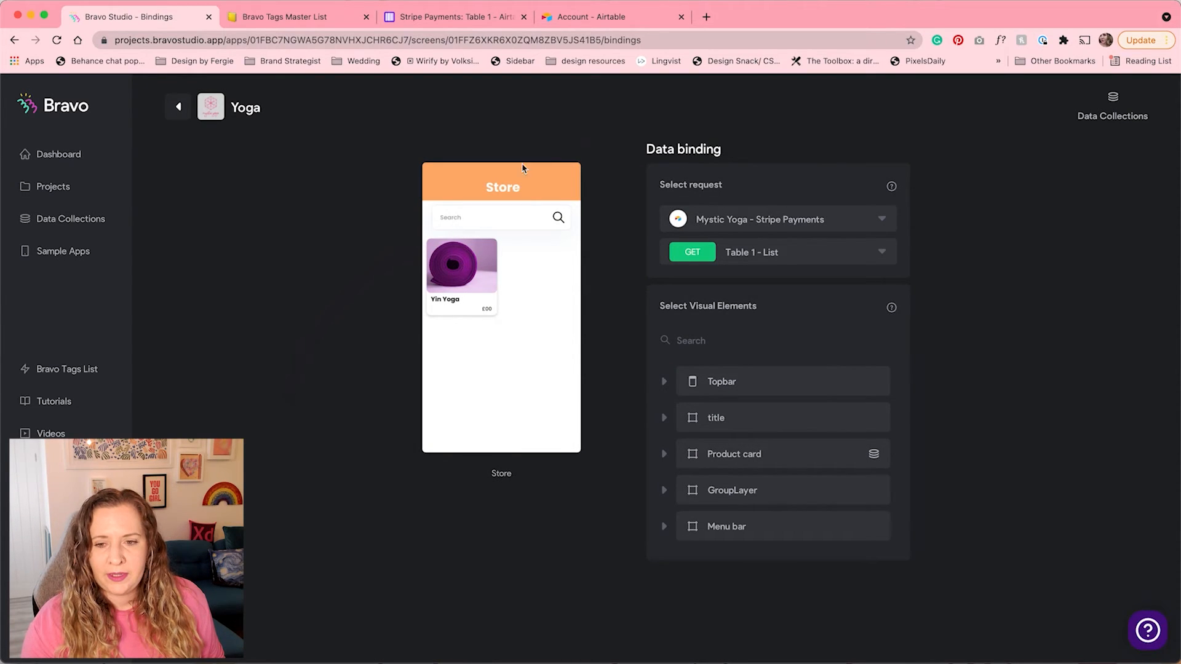
pyautogui.click(701, 213)
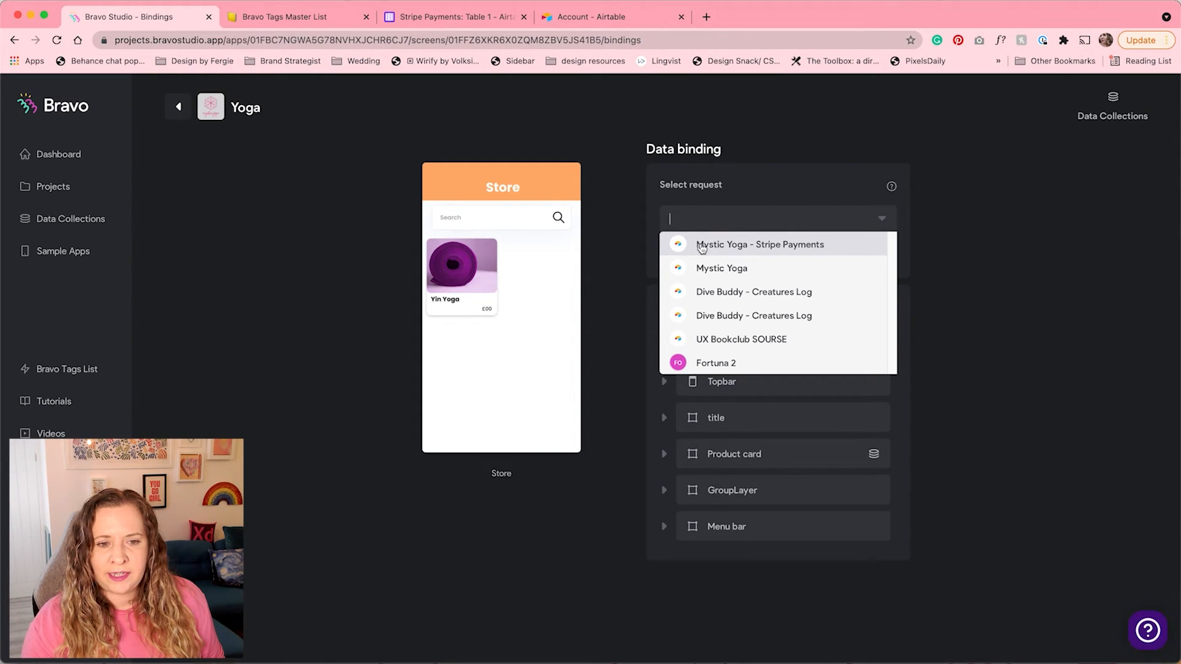
pyautogui.click(728, 247)
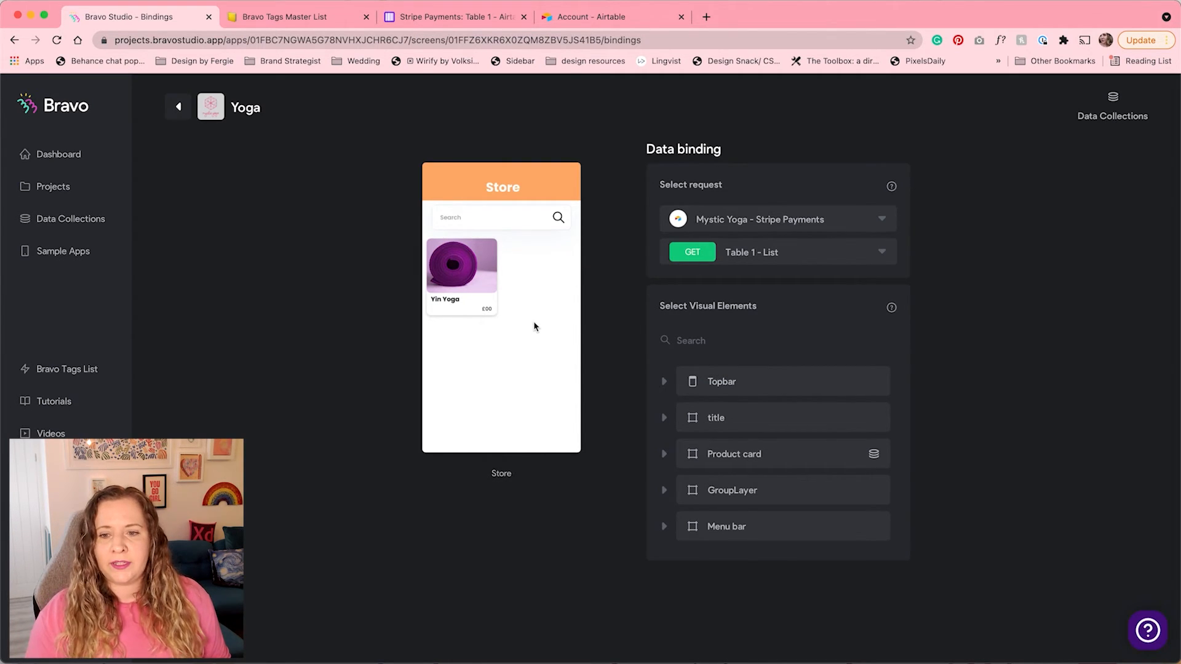
pyautogui.click(795, 262)
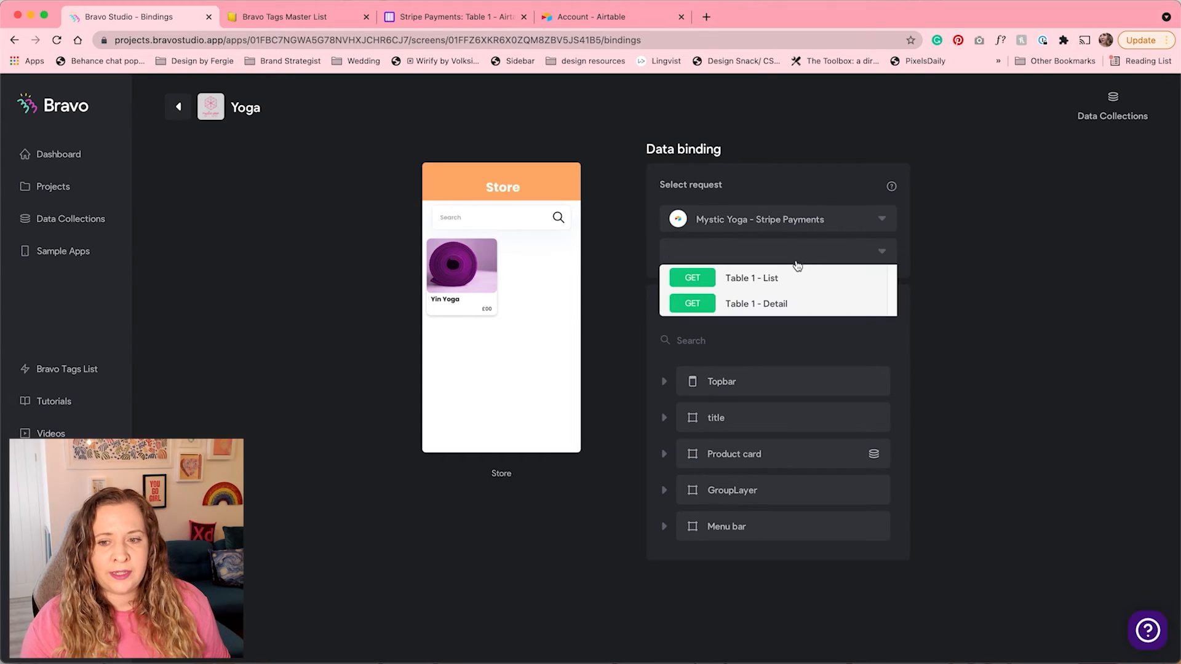
pyautogui.click(751, 280)
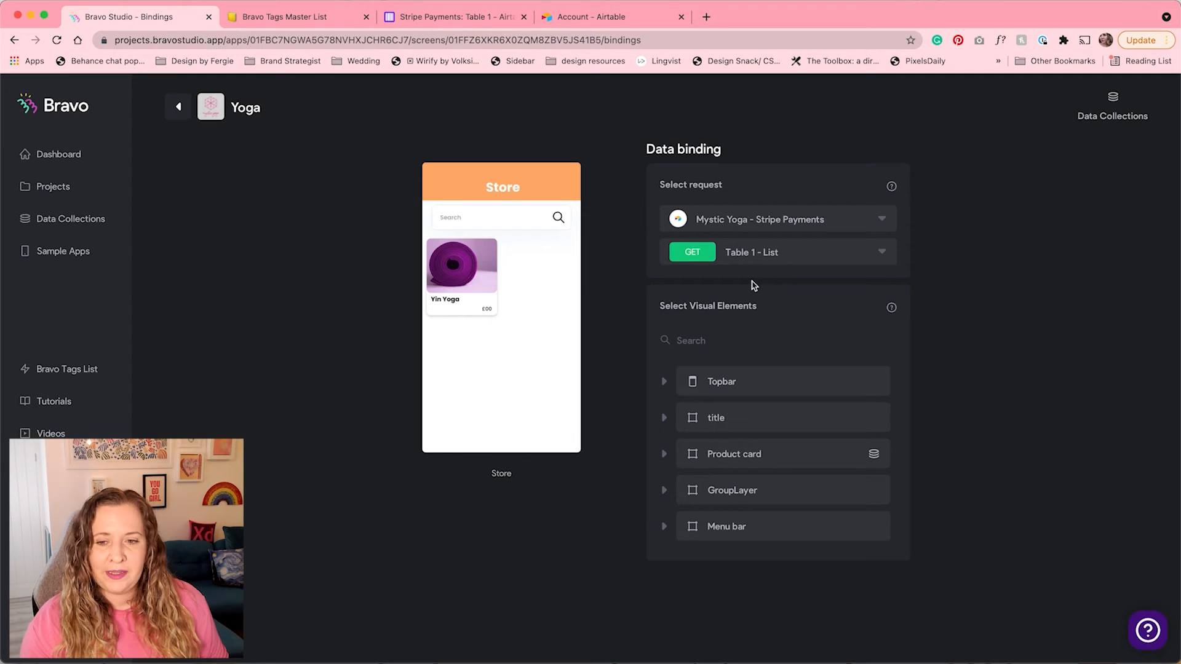
# - Bind the Store screen's Product card container to the records list
pyautogui.click(734, 454)
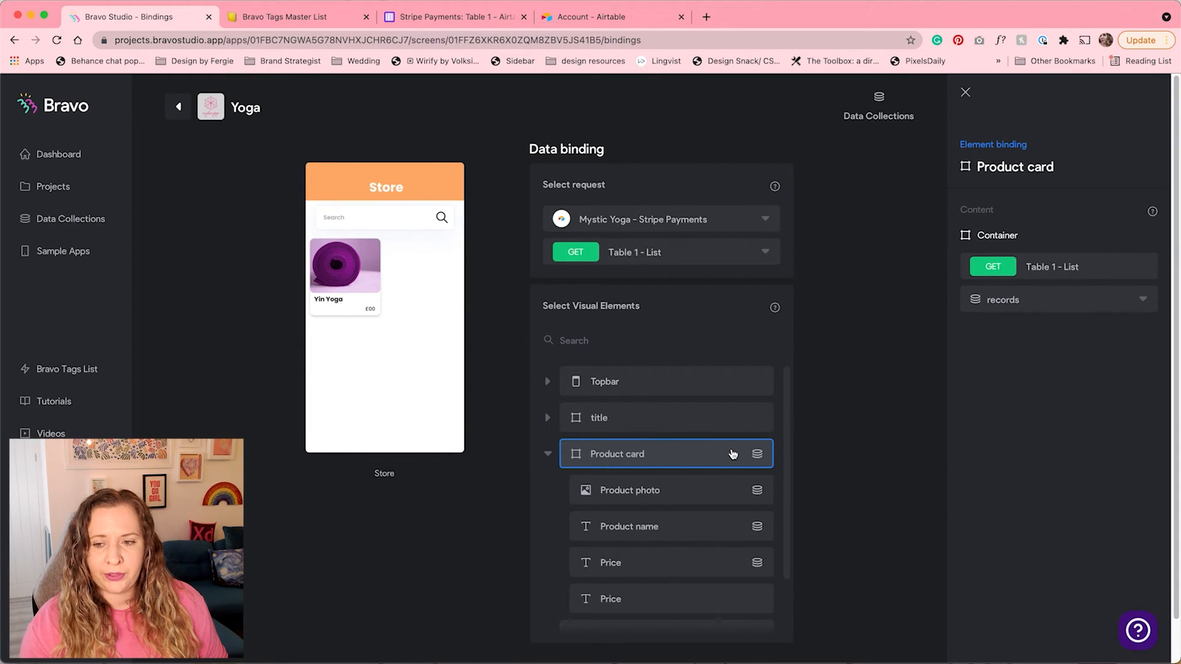
pyautogui.click(1040, 299)
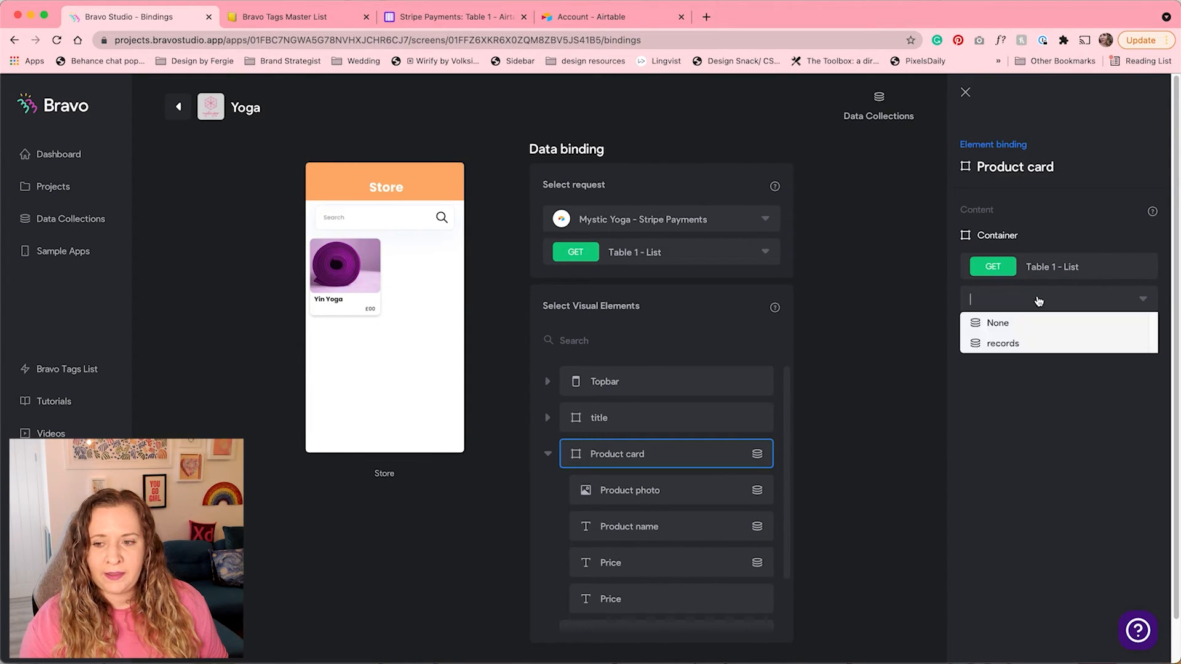
pyautogui.click(1009, 342)
# - Check the data bindings of the Product photo, Product name and first Price element inside the Product card
pyautogui.scroll(-1, 706, 507)
pyautogui.scroll(-1, 705, 507)
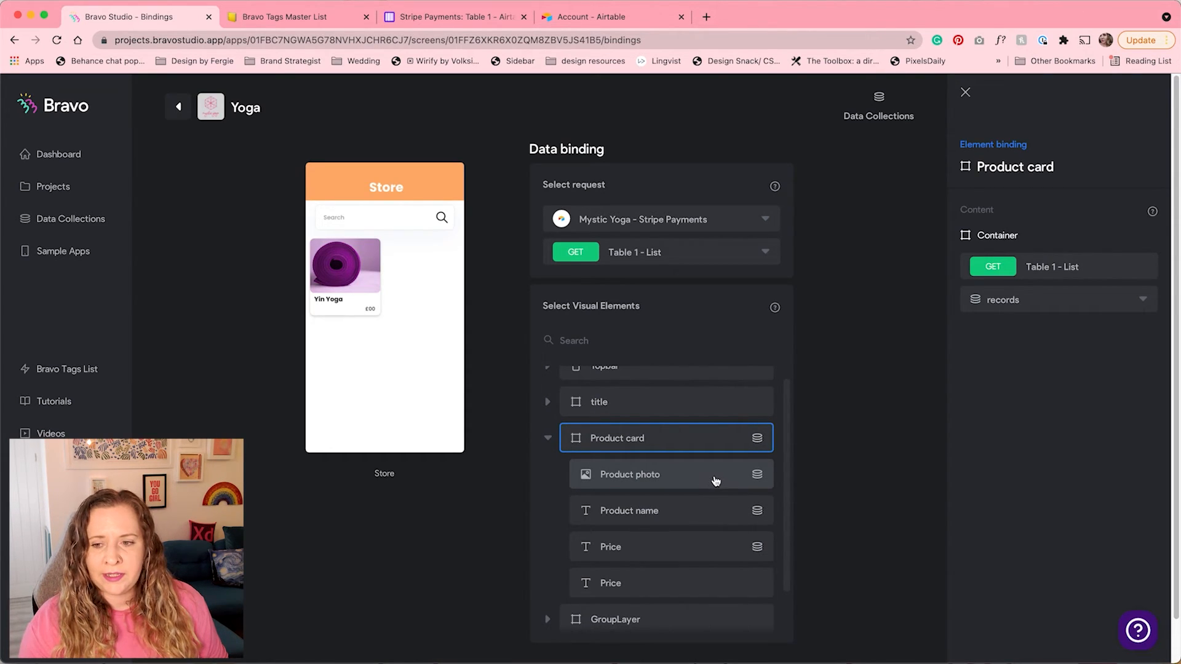
pyautogui.click(715, 480)
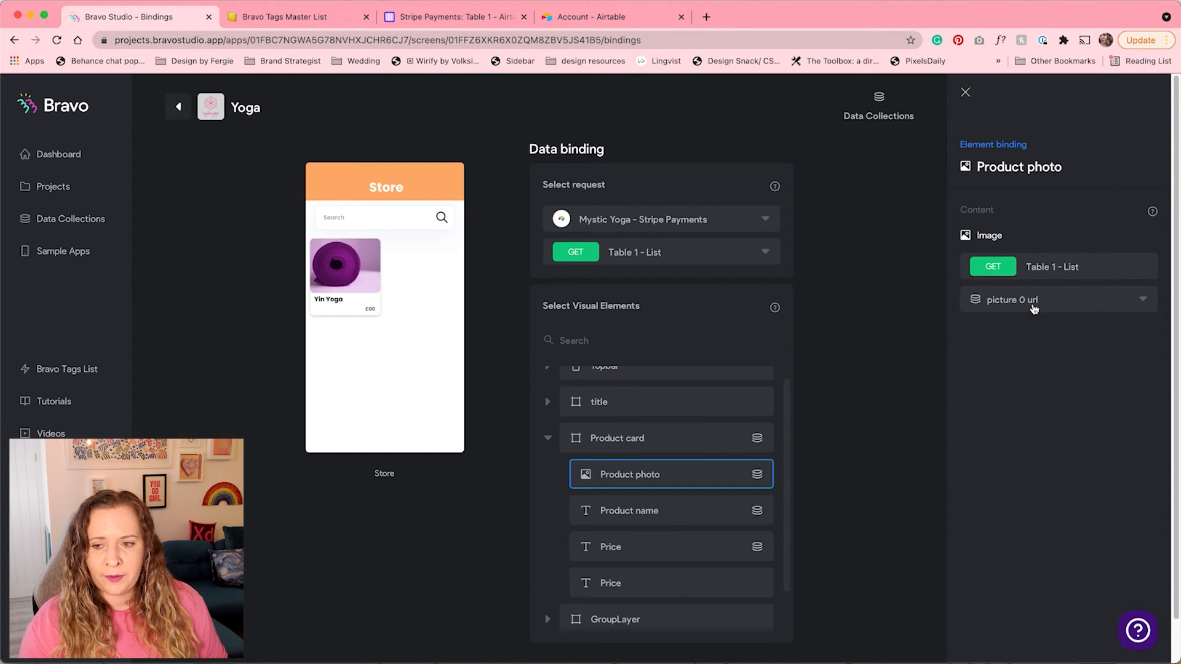
pyautogui.click(727, 523)
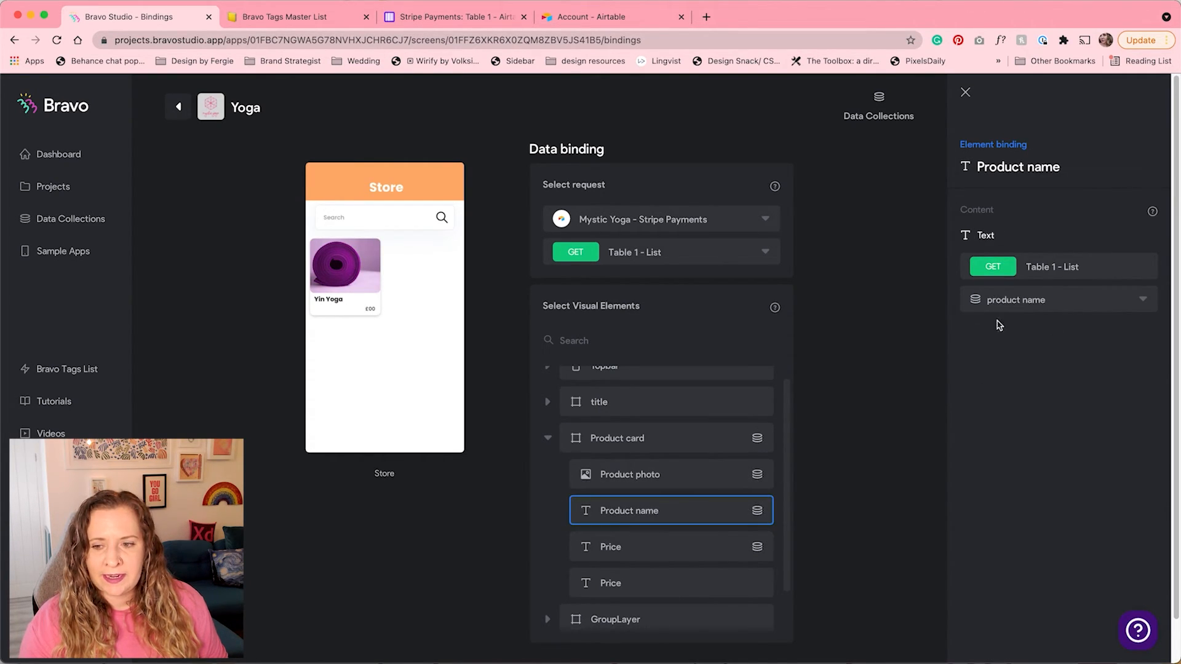
pyautogui.click(731, 540)
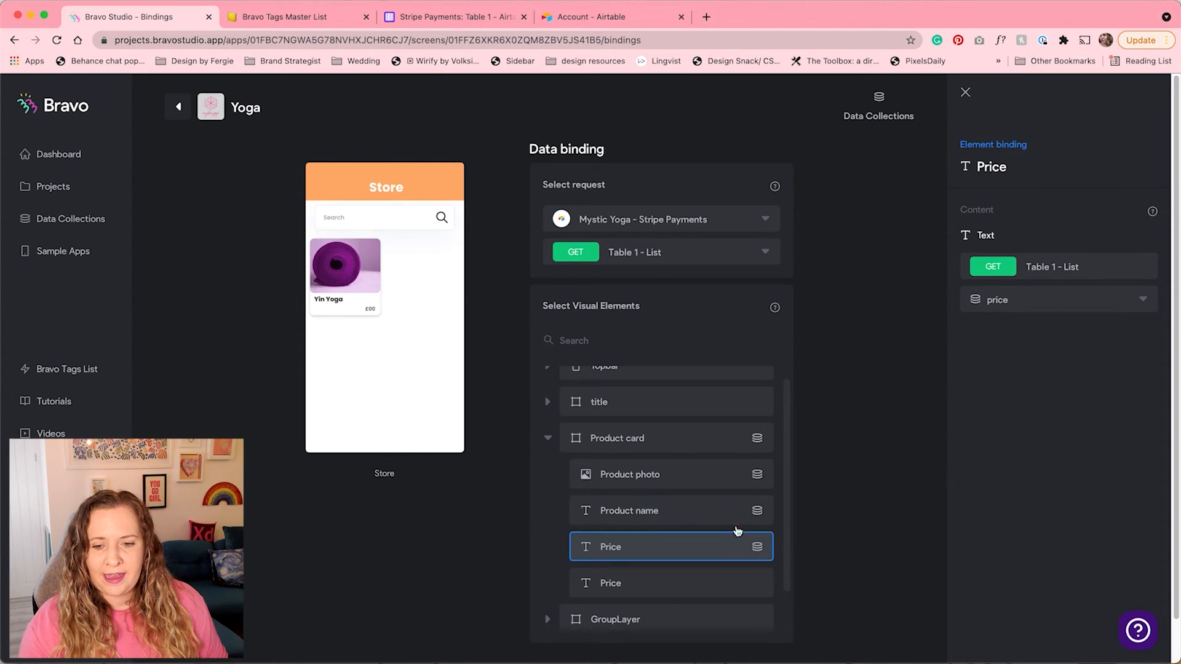
# - Bind the Product screen to the Table 1 - Detail request of the Mystic Yoga - Stripe Payments collection
pyautogui.click(175, 108)
pyautogui.scroll(-3, 182, 382)
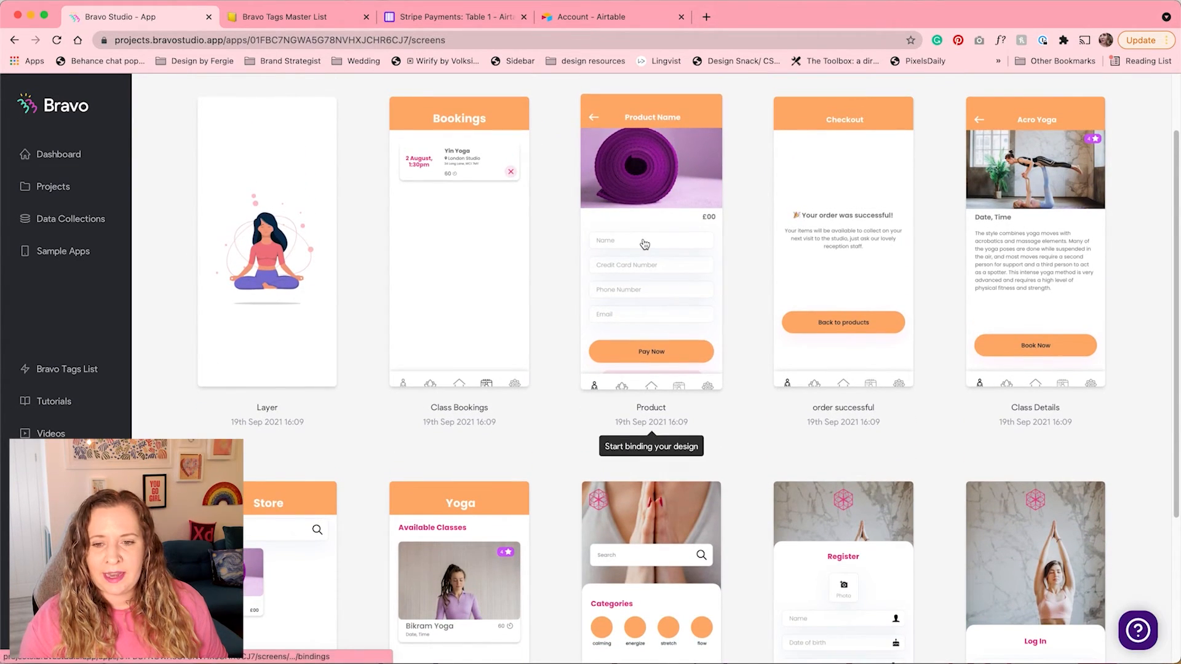
pyautogui.click(673, 217)
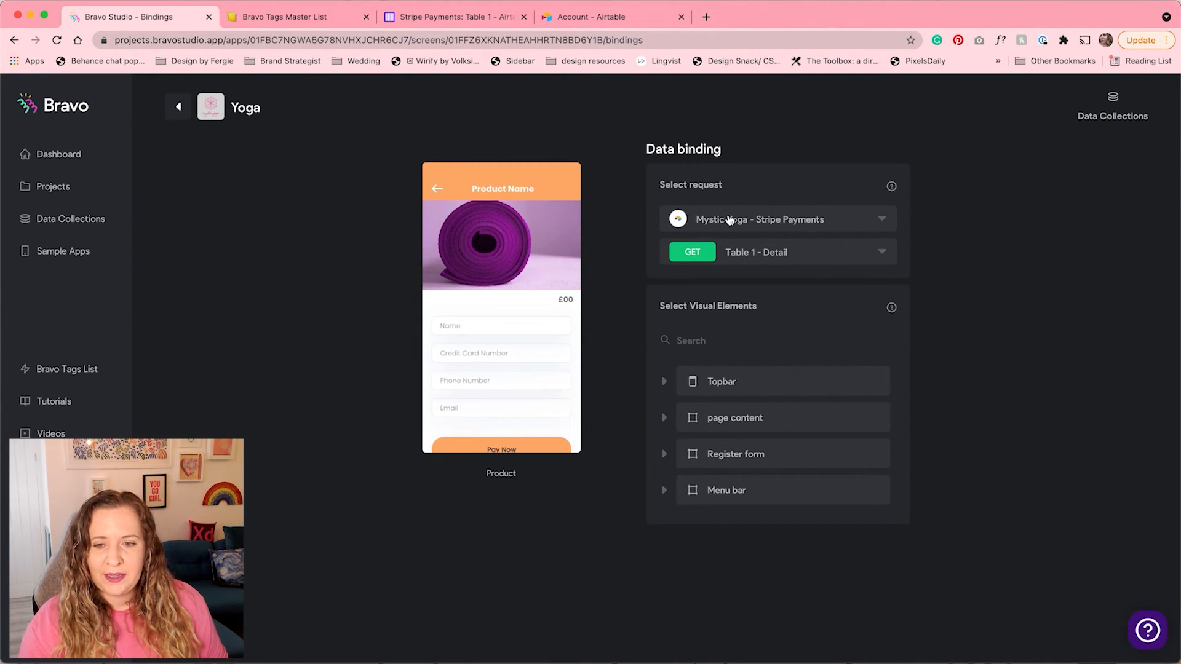
pyautogui.click(767, 220)
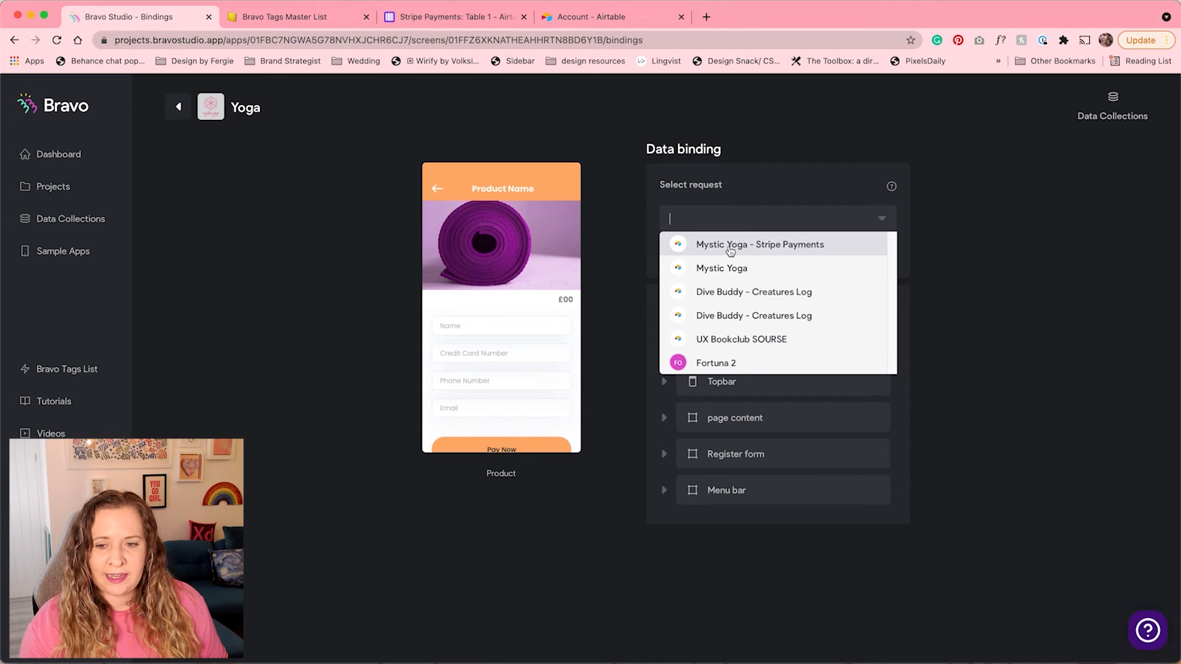
pyautogui.click(776, 246)
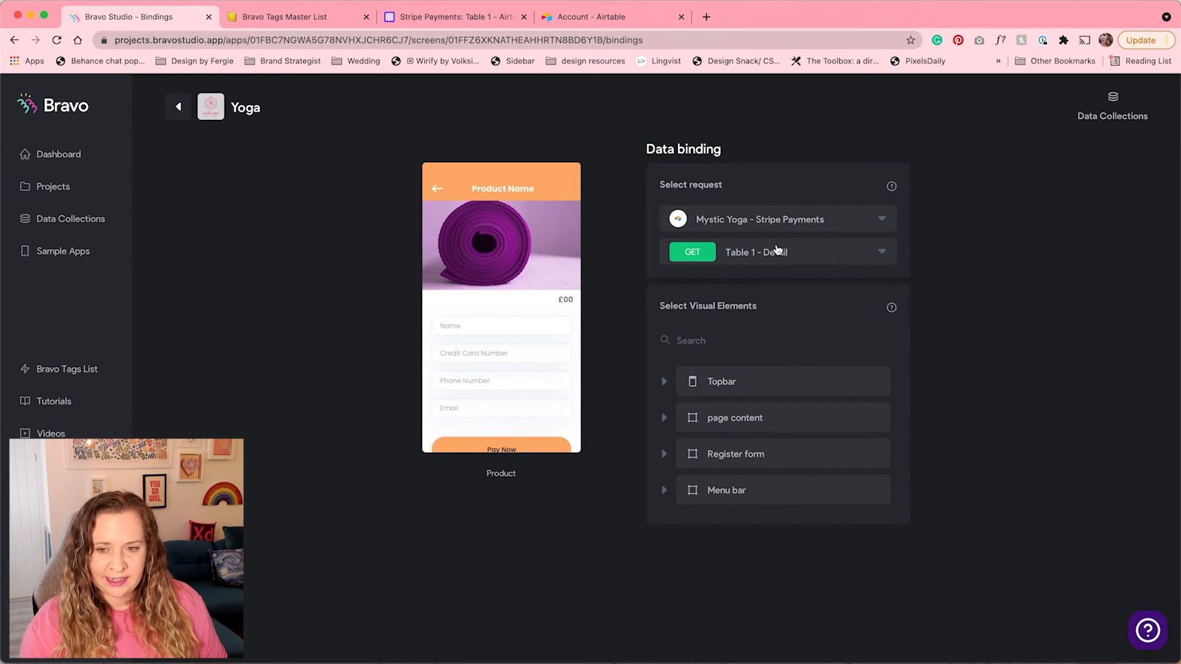
pyautogui.click(767, 253)
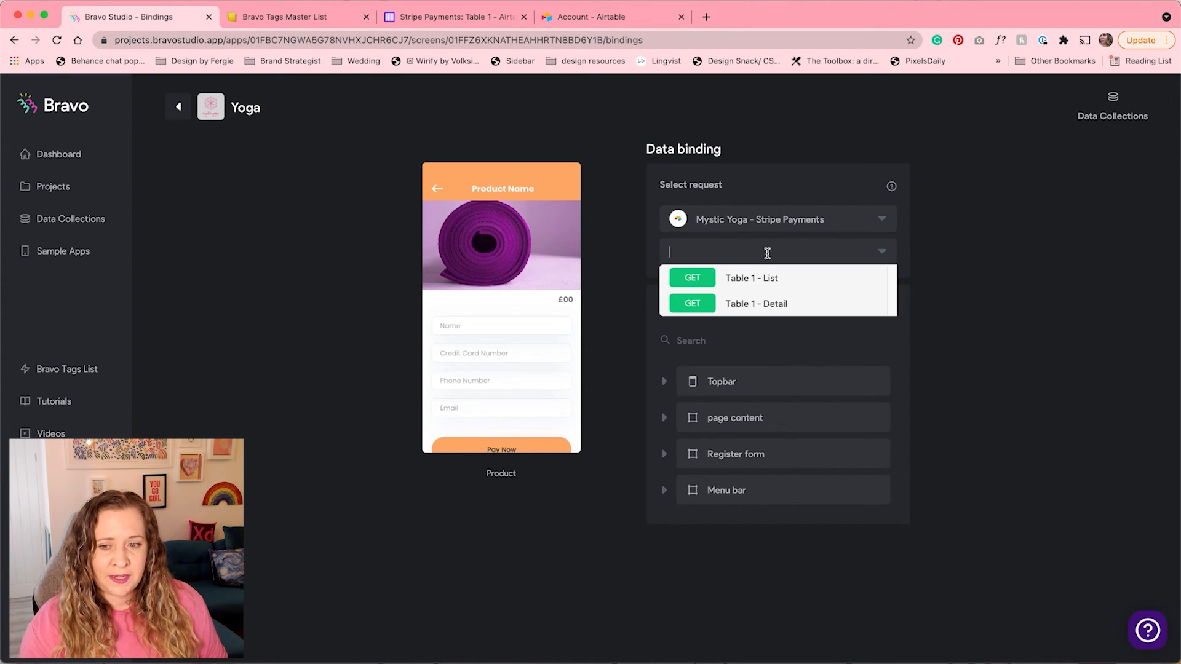
pyautogui.click(767, 303)
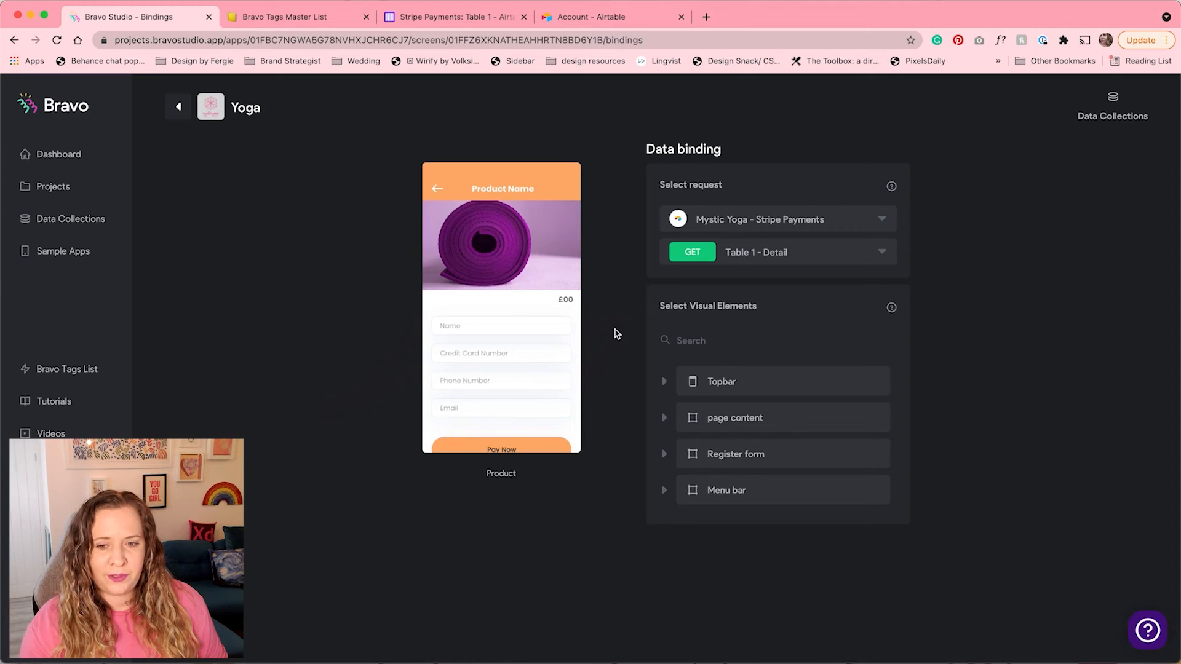
# - Bind the Product Name text in the Product screen's Topbar to the product name field of Table 1 - Detail
pyautogui.click(664, 382)
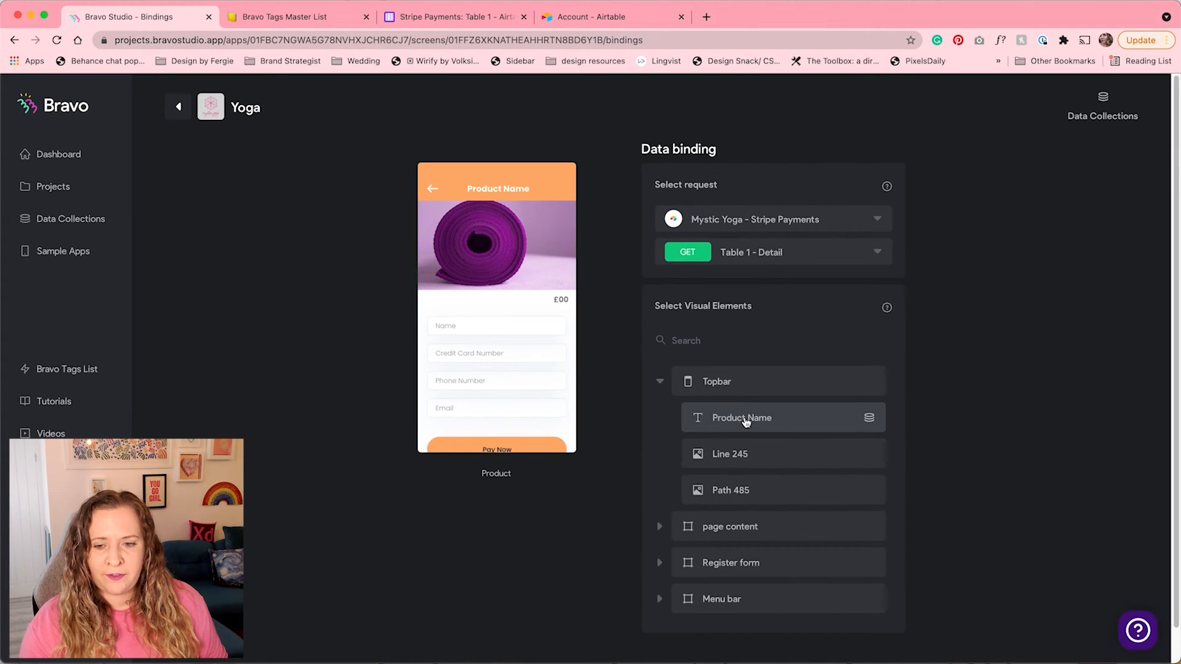
pyautogui.click(770, 420)
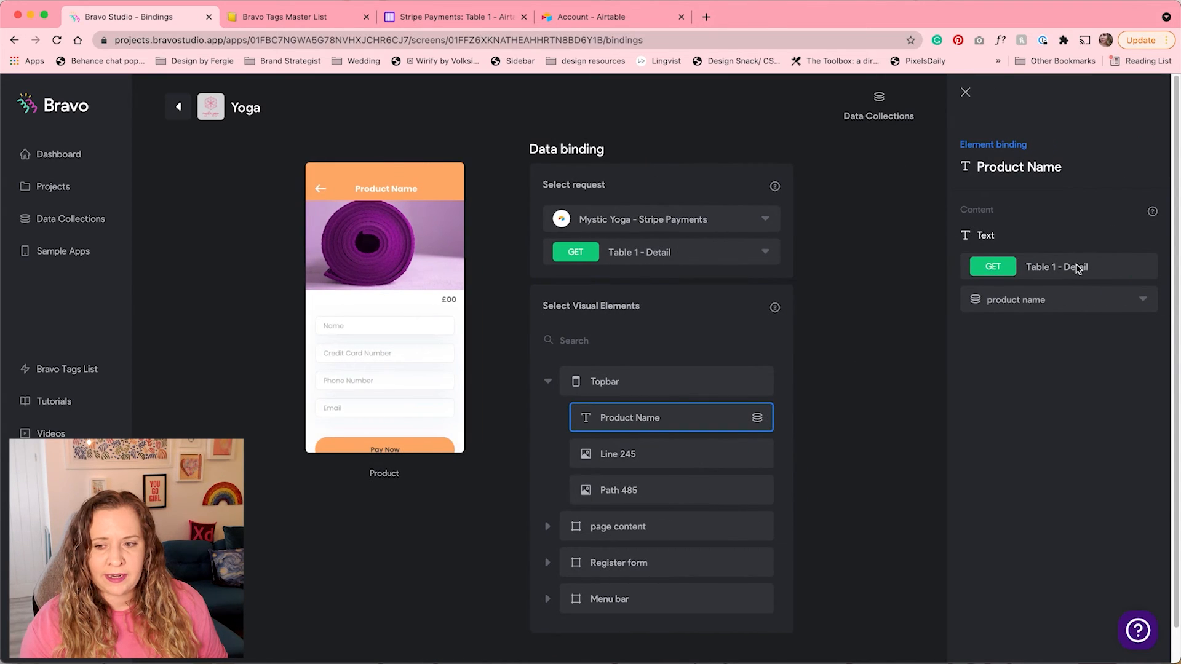
pyautogui.click(1053, 295)
pyautogui.scroll(-5, 1039, 388)
pyautogui.scroll(-10, 1032, 393)
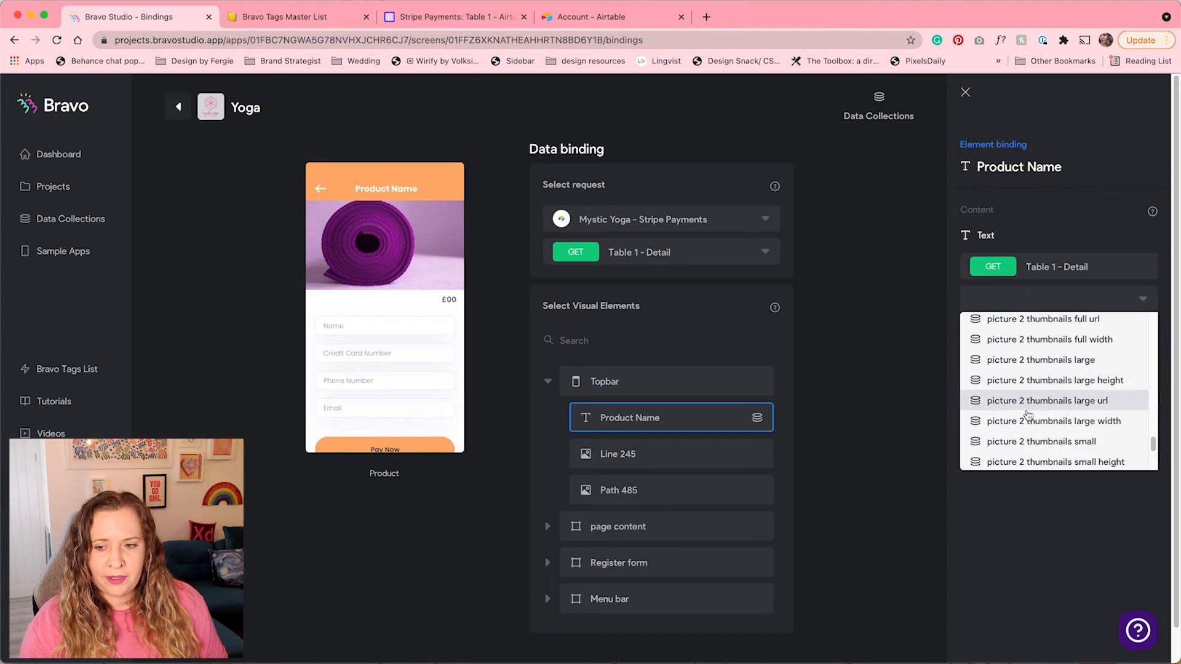
pyautogui.click(1010, 460)
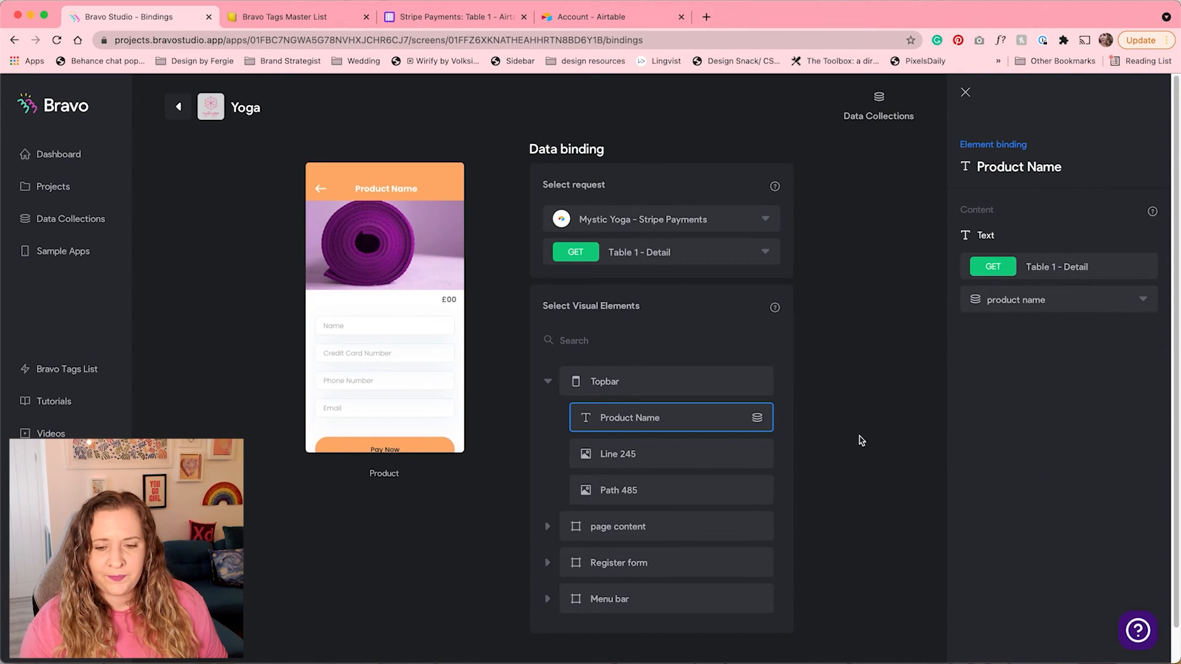
pyautogui.click(547, 382)
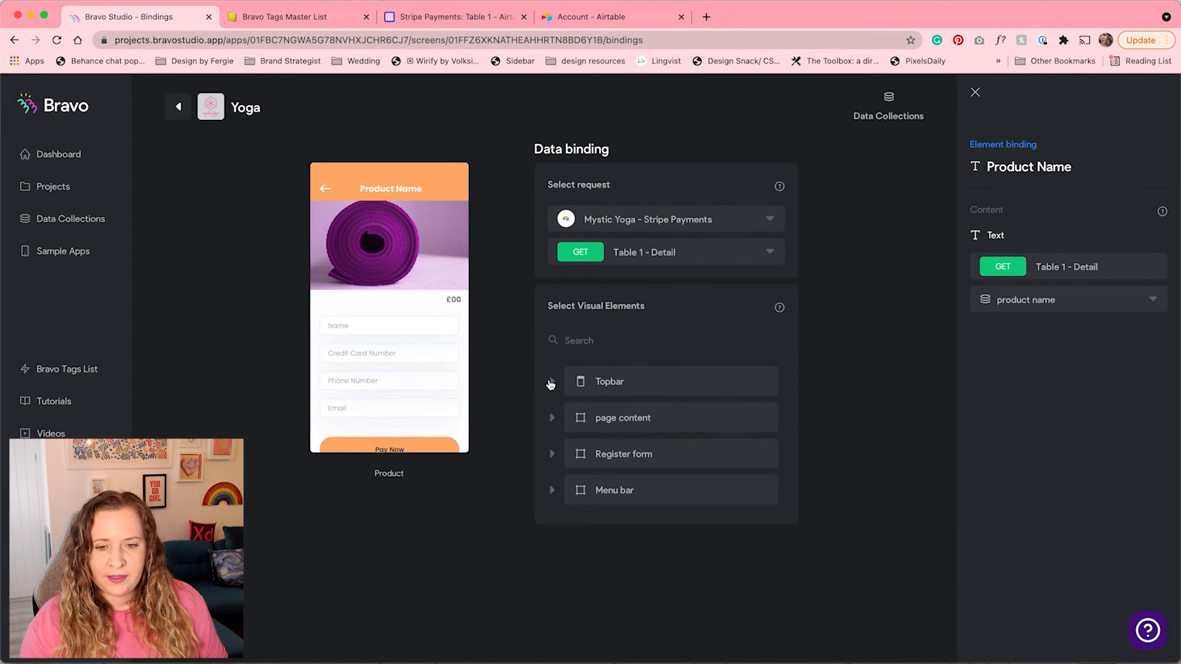
# - Check the data bindings of the 00 price text and the Photo inside the page content container
pyautogui.click(552, 418)
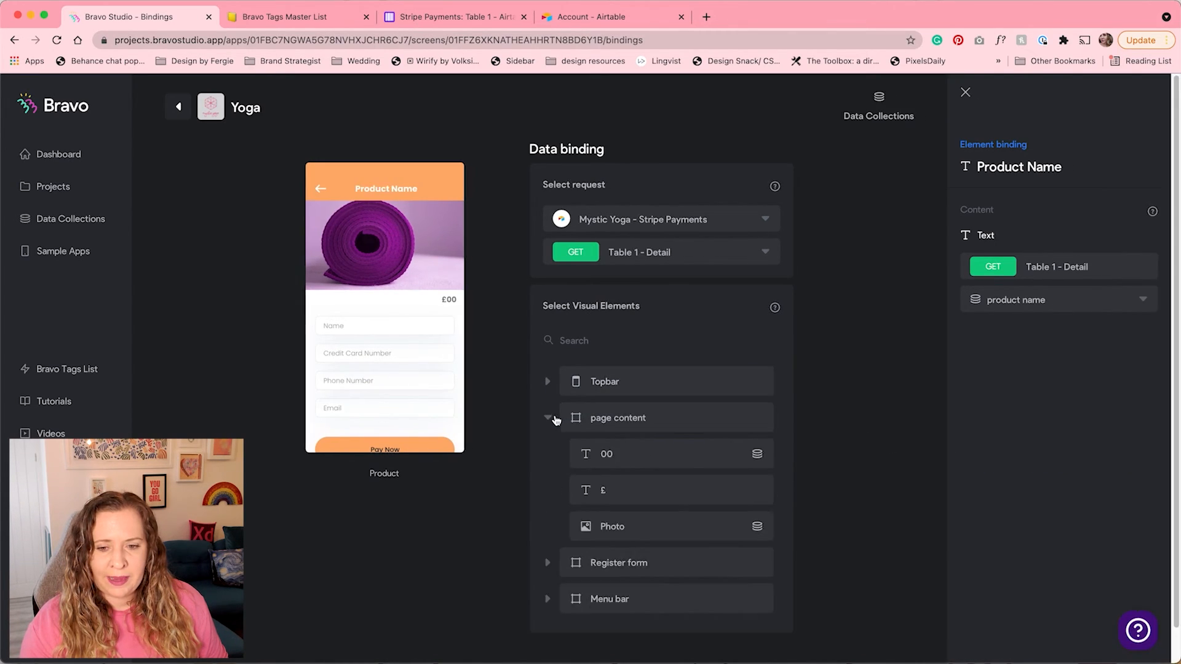
pyautogui.click(640, 457)
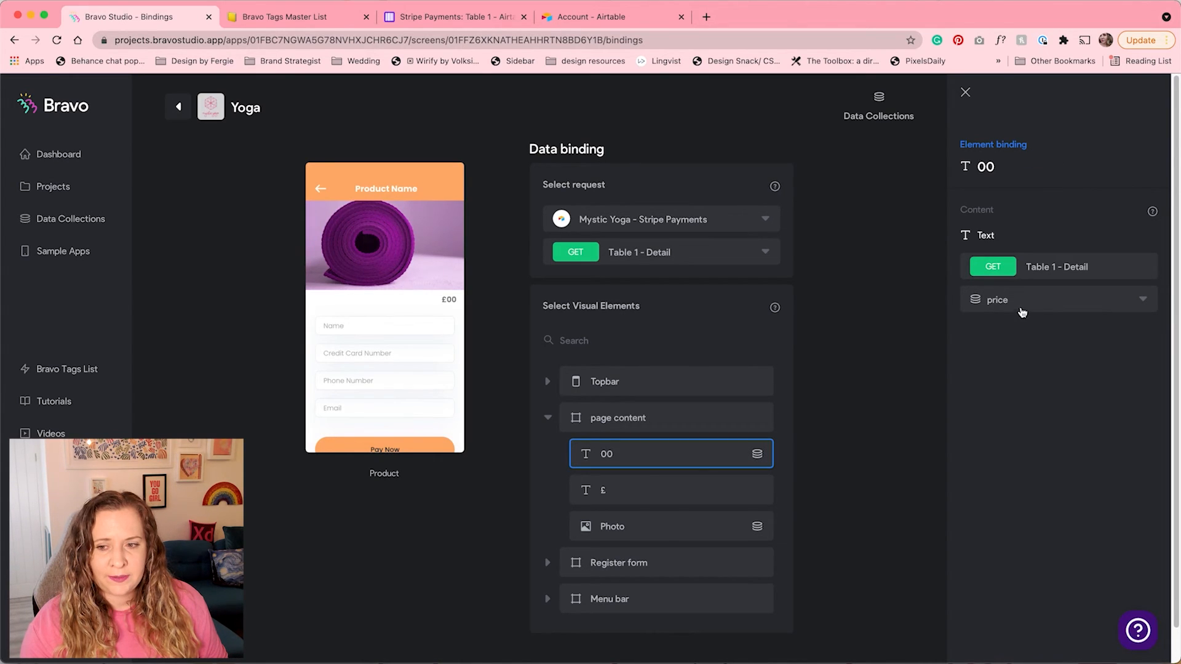
pyautogui.click(754, 528)
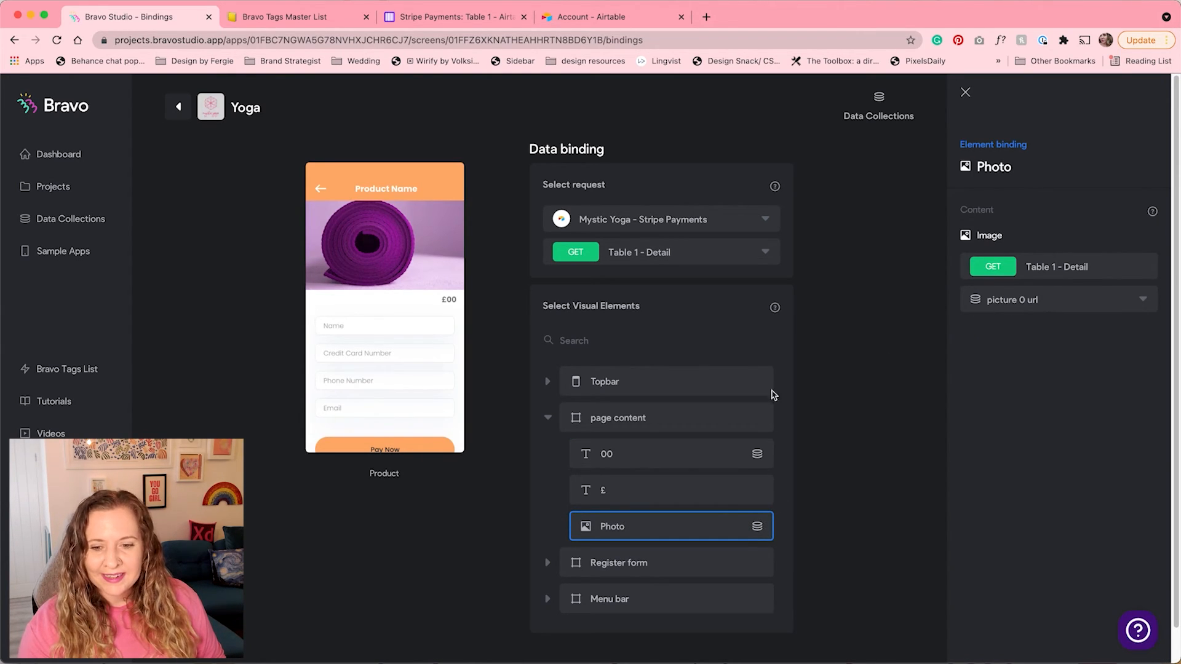
pyautogui.click(548, 420)
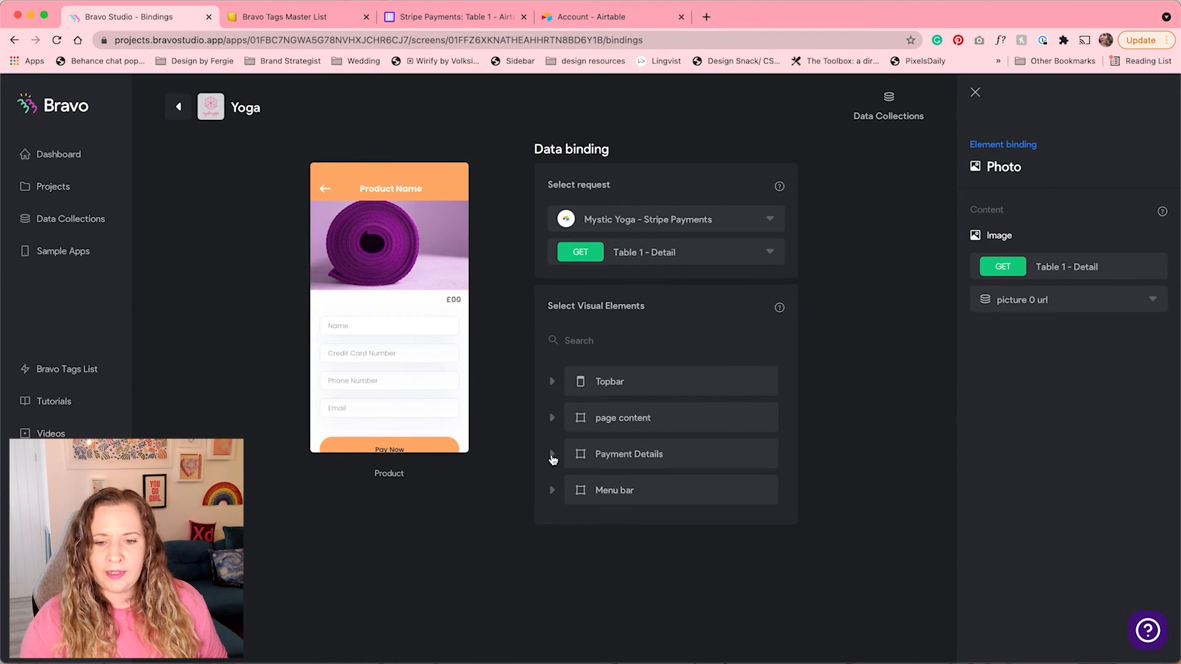
# - Bind the Stripe hidden amount input in the Payment Details container to the price field
pyautogui.click(550, 457)
pyautogui.scroll(-4, 590, 474)
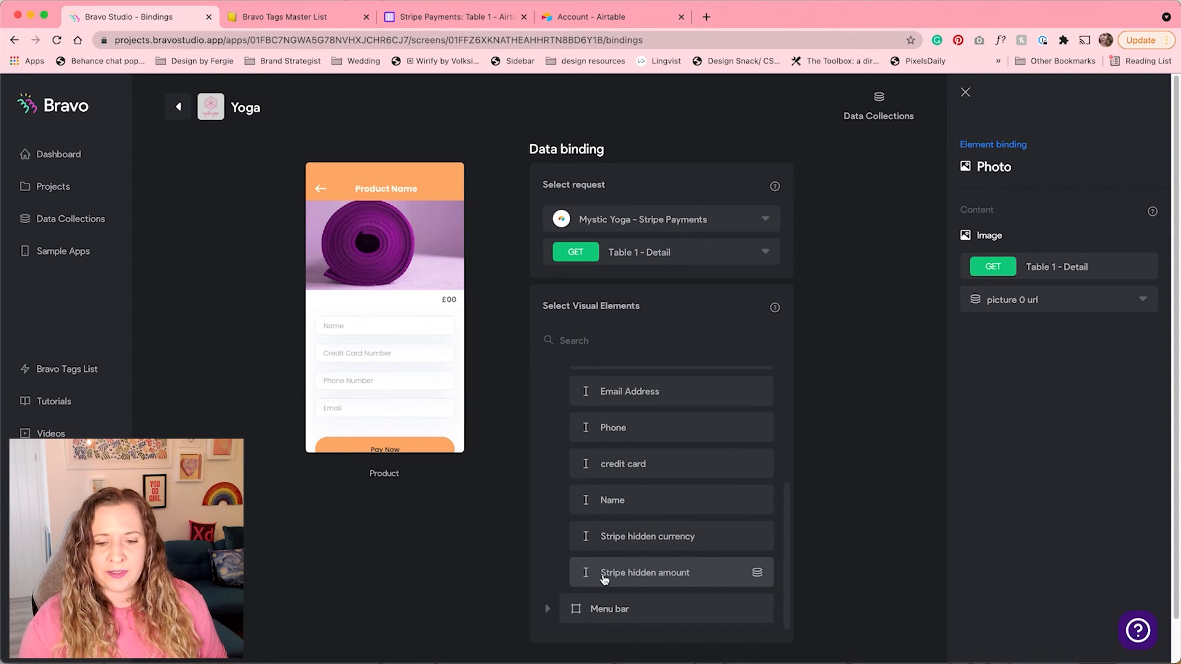
pyautogui.click(702, 574)
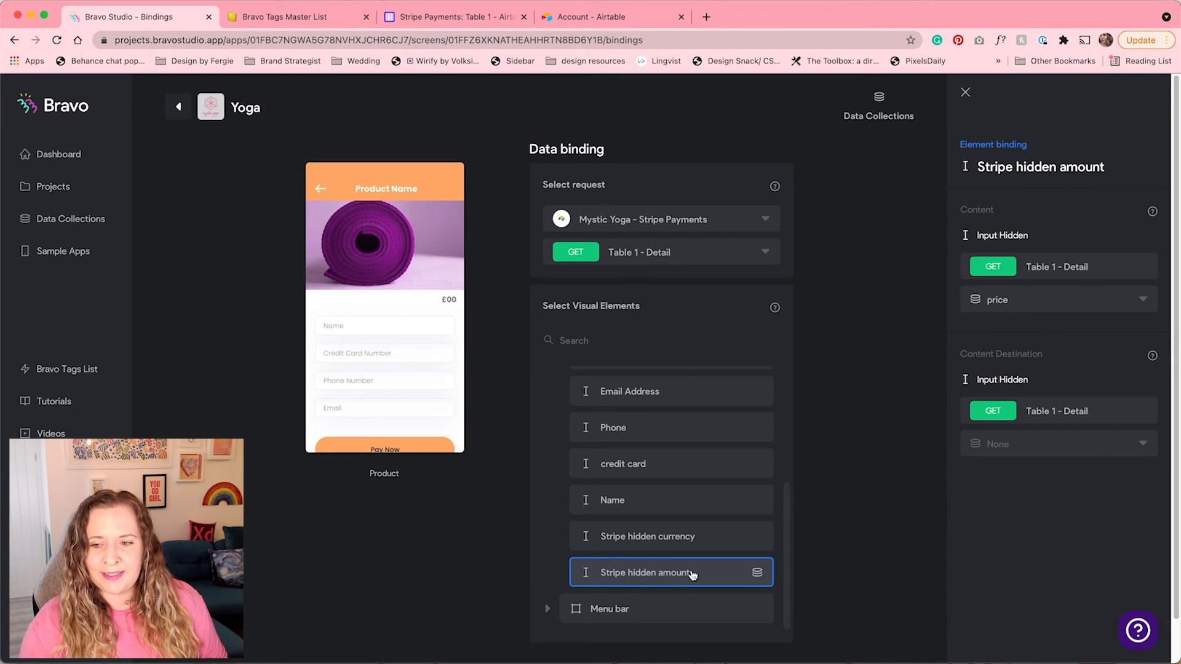
pyautogui.click(1041, 300)
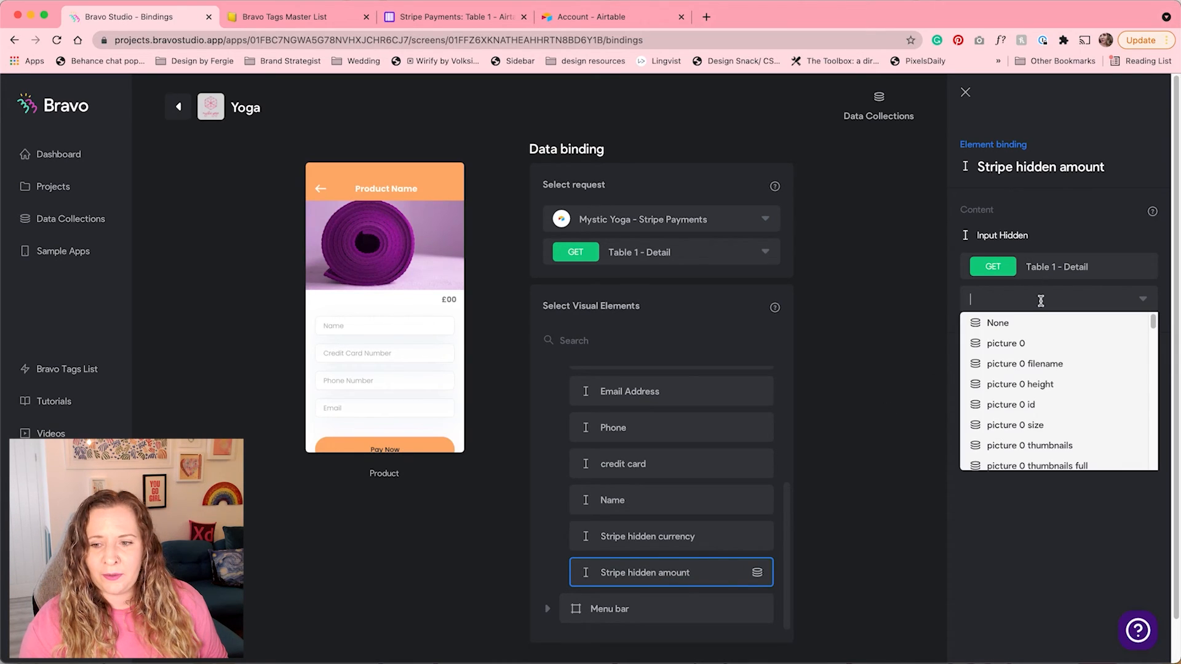
pyautogui.scroll(-15, 1008, 419)
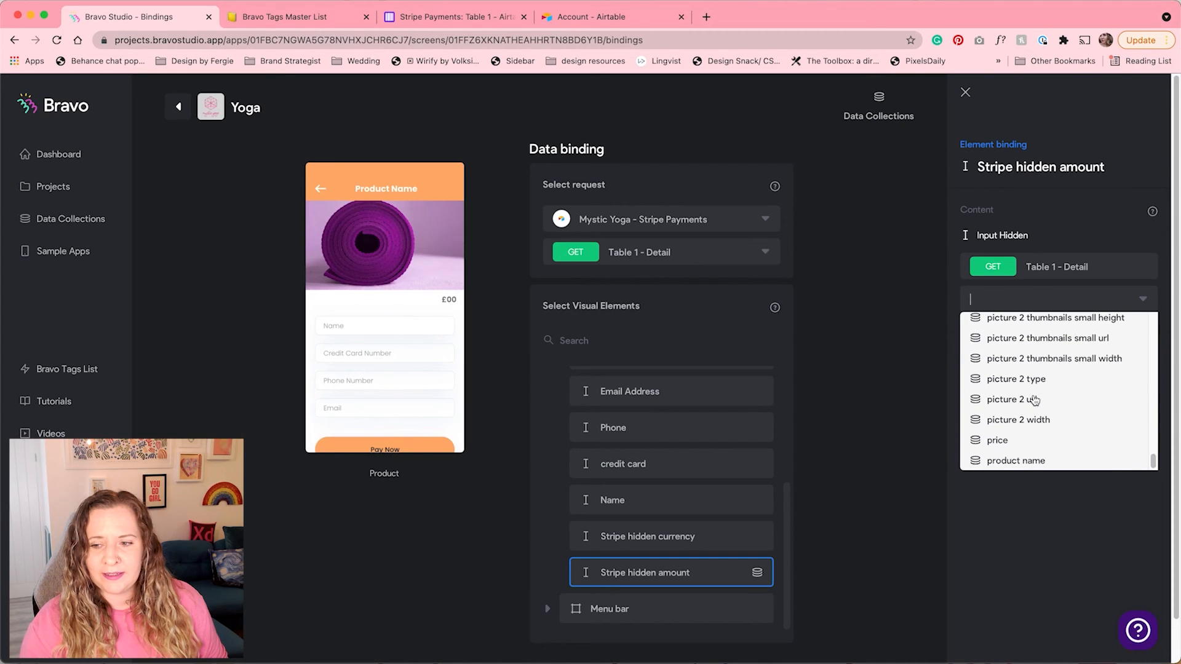
pyautogui.click(999, 440)
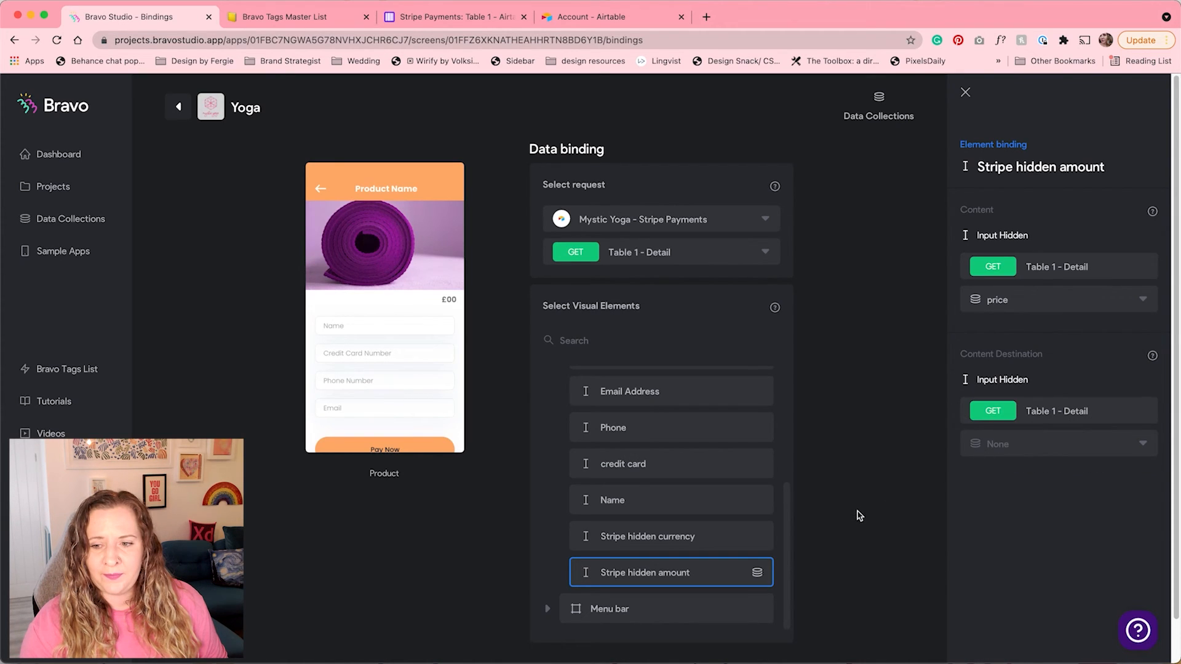
# - Set pay Rectangle 1's Stripe success action to go to the order successful page, and review its error action
pyautogui.scroll(3, 695, 549)
pyautogui.scroll(3, 695, 541)
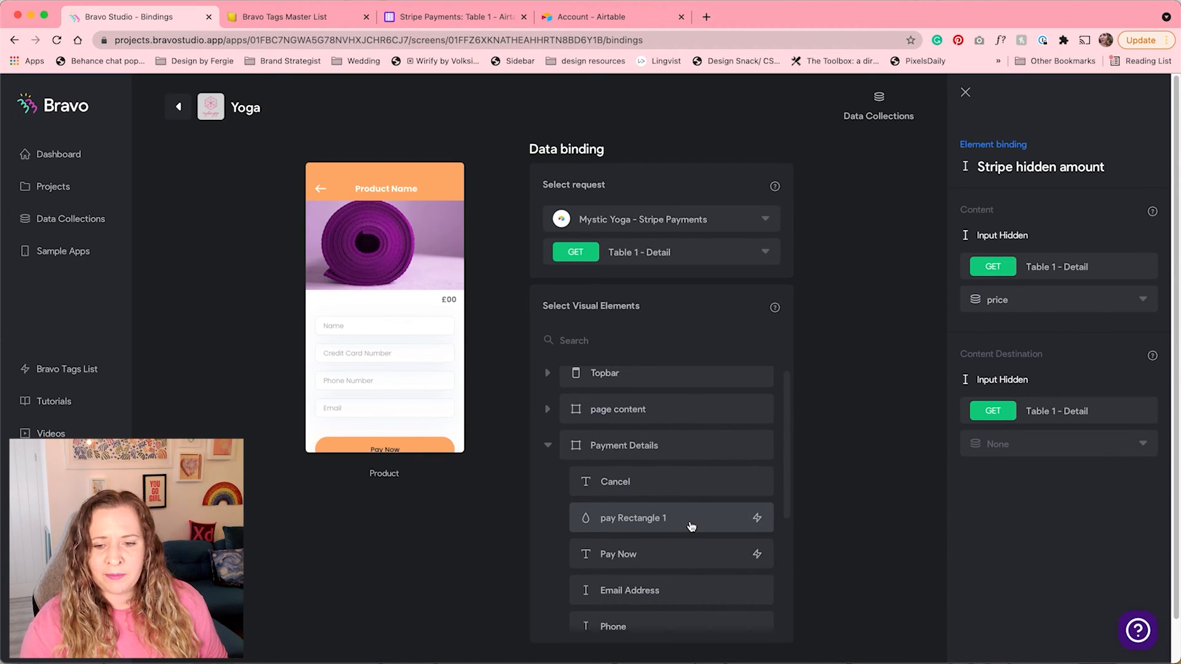
pyautogui.click(691, 526)
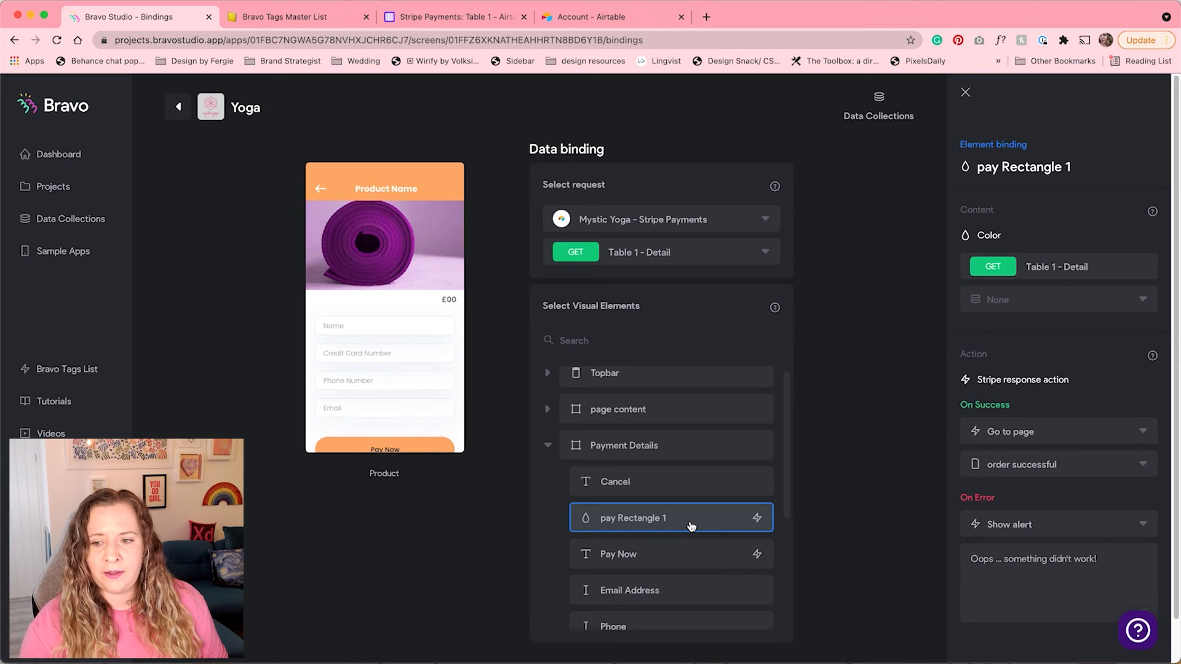
pyautogui.click(1035, 468)
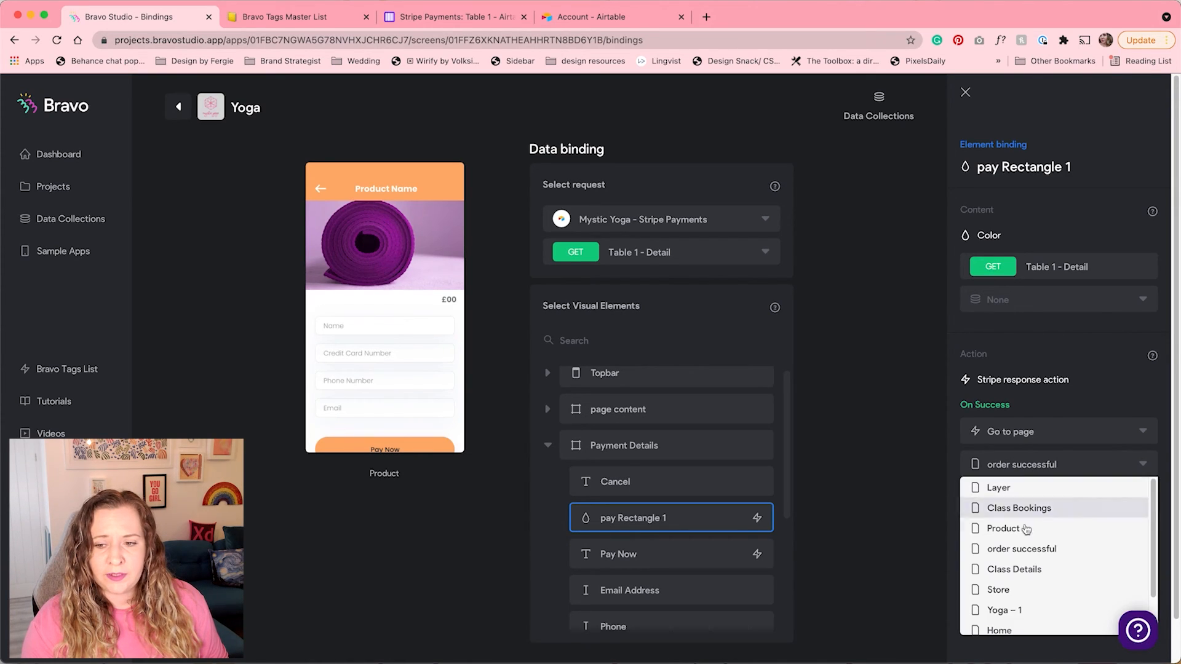
pyautogui.click(1026, 549)
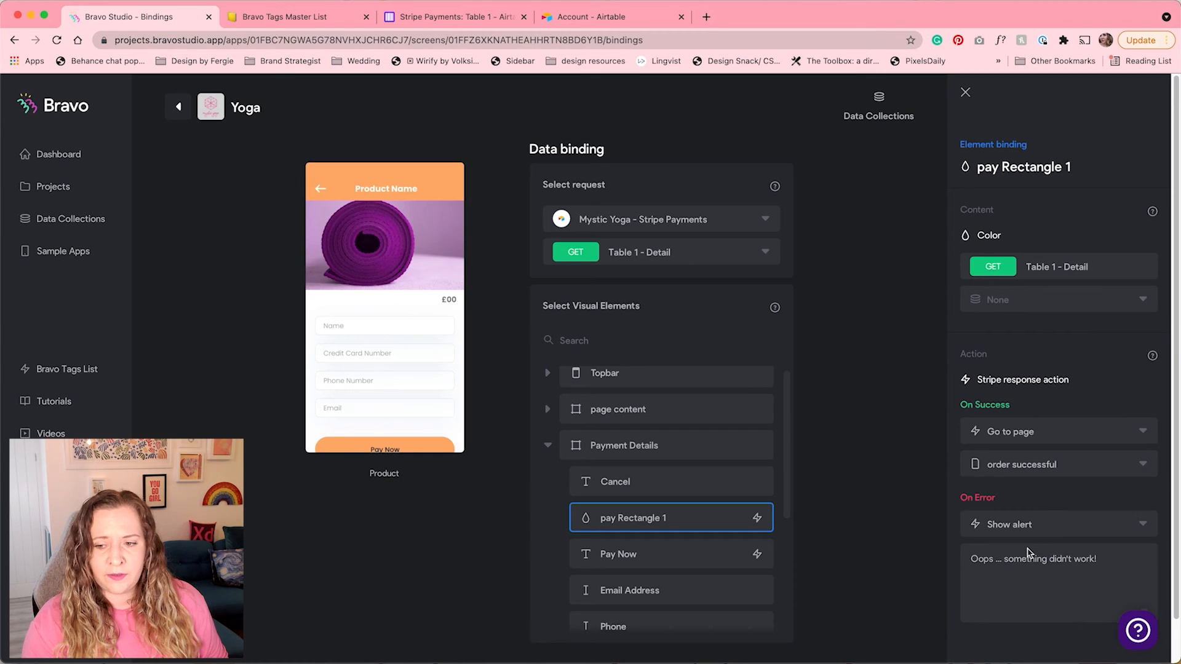
pyautogui.scroll(-1, 1027, 512)
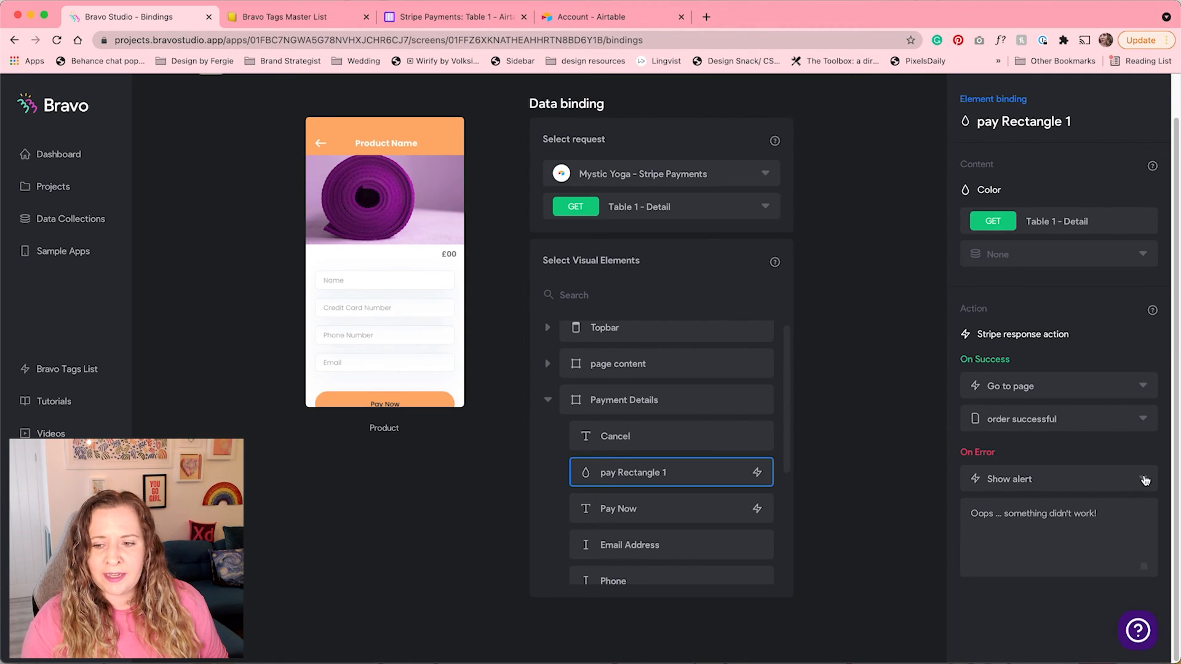
pyautogui.scroll(1, 1145, 481)
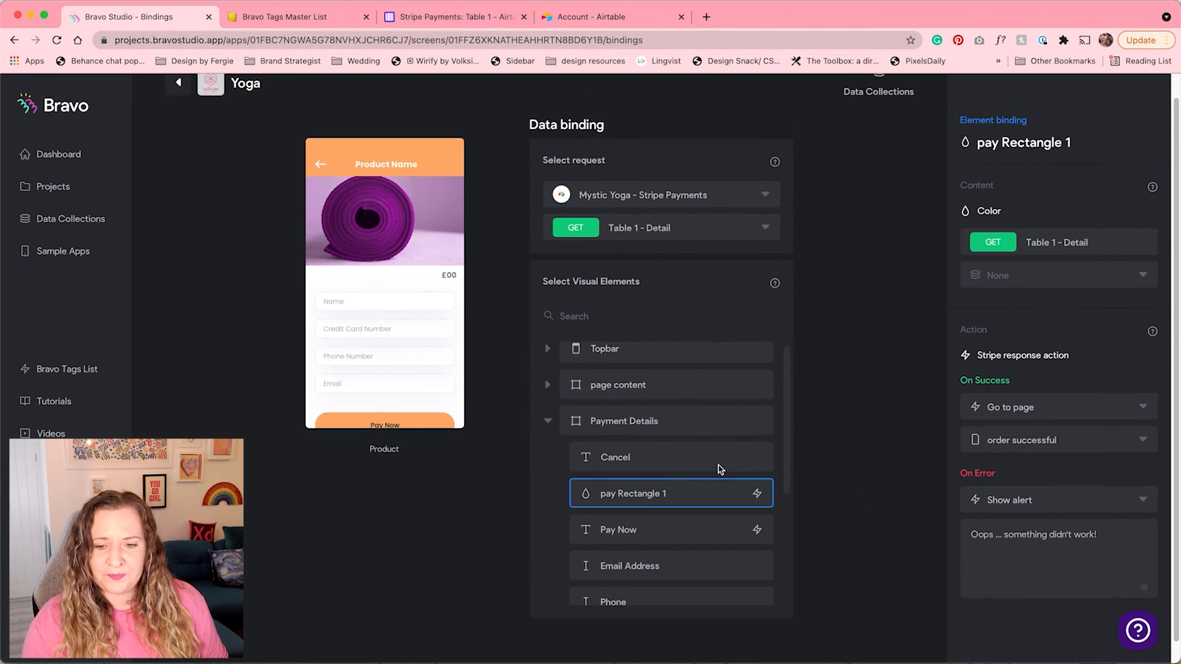
pyautogui.click(547, 423)
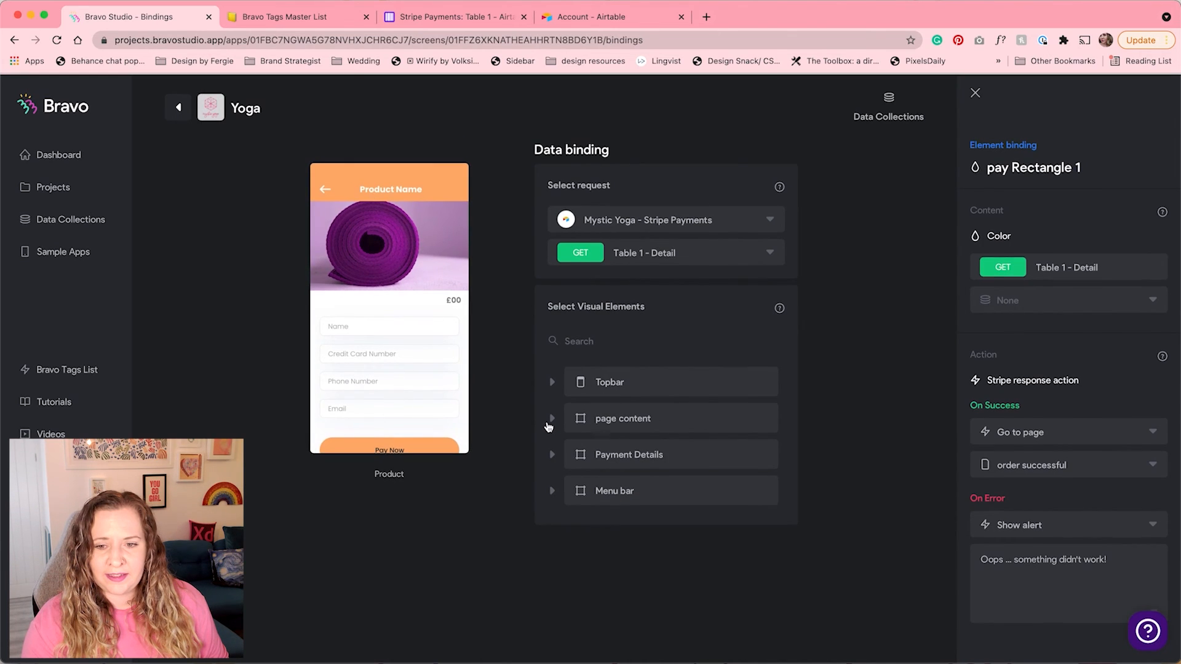
# - Return to the Yoga project's screens overview and look at the order successful and Store screens
pyautogui.click(179, 106)
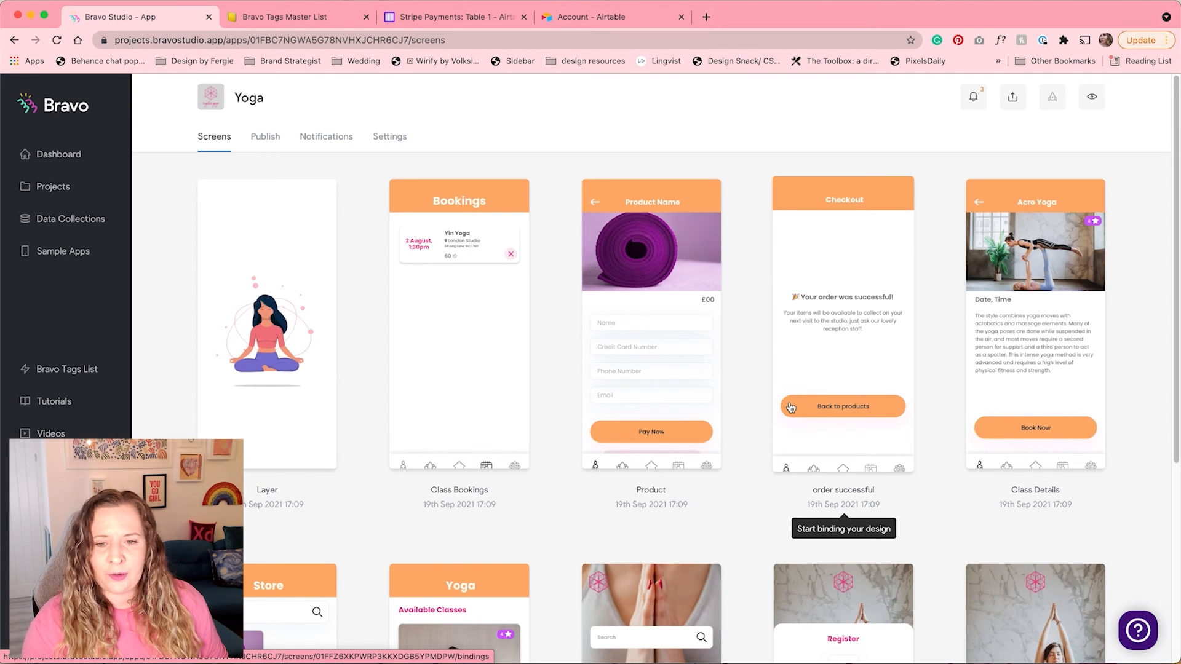
pyautogui.scroll(-2, 791, 408)
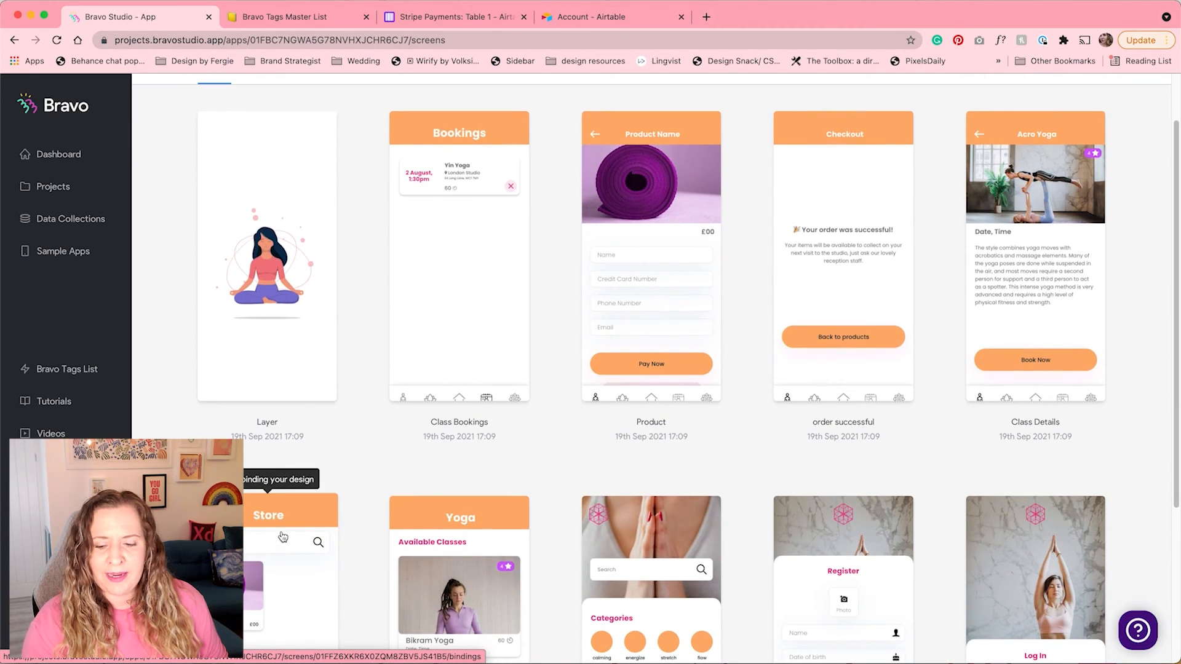